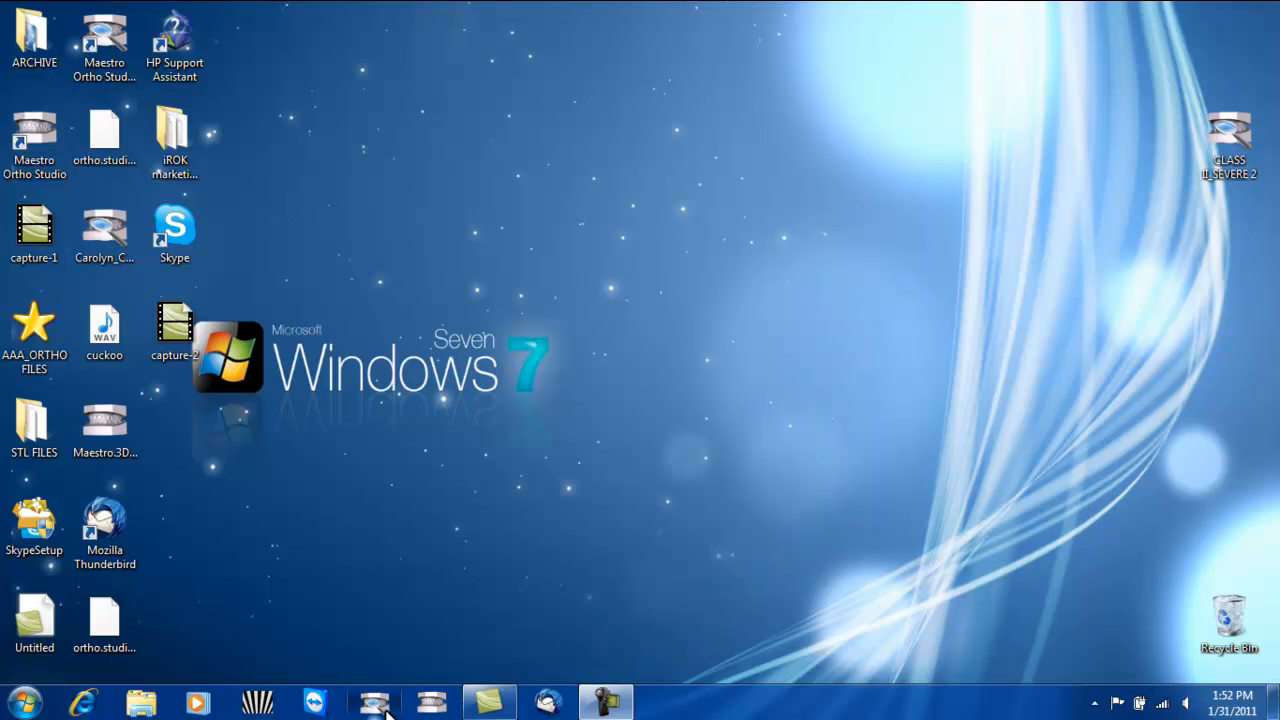
- Launch Maestro 3D Ortho Studio Viewer and open the CLASS II_SEVERE 2 case from the Desktop
click(390, 703)
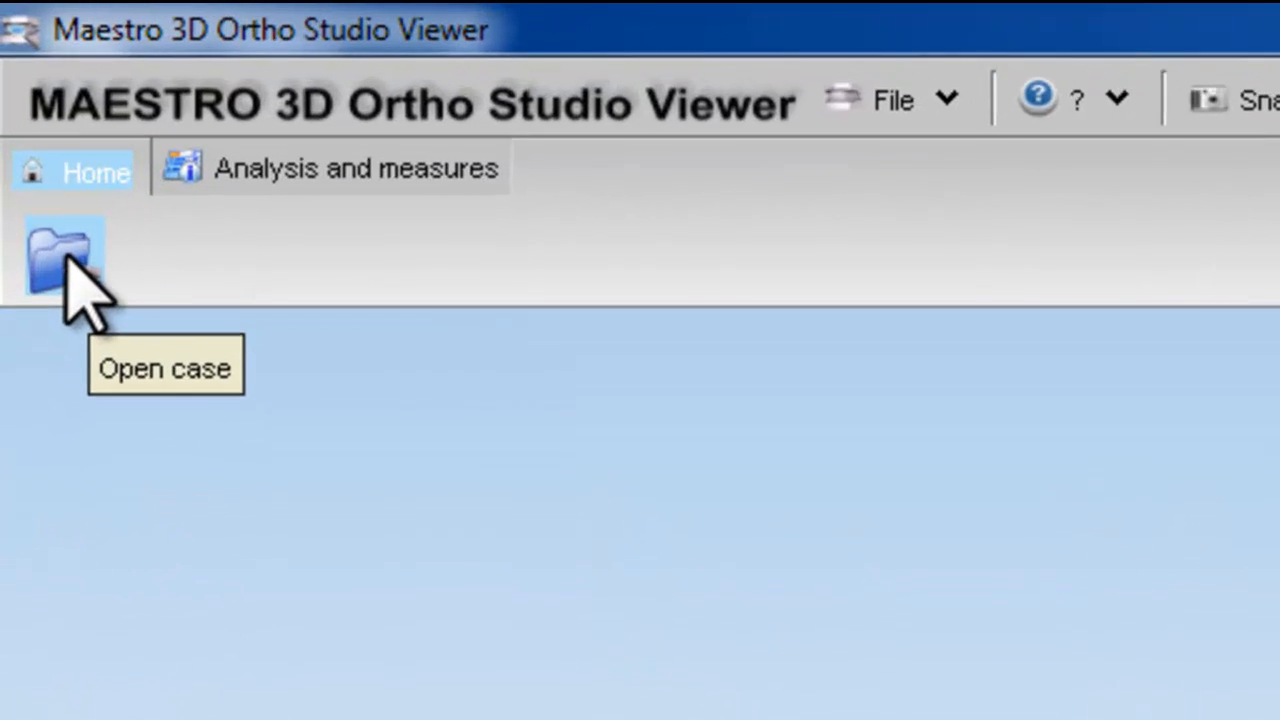
click(66, 262)
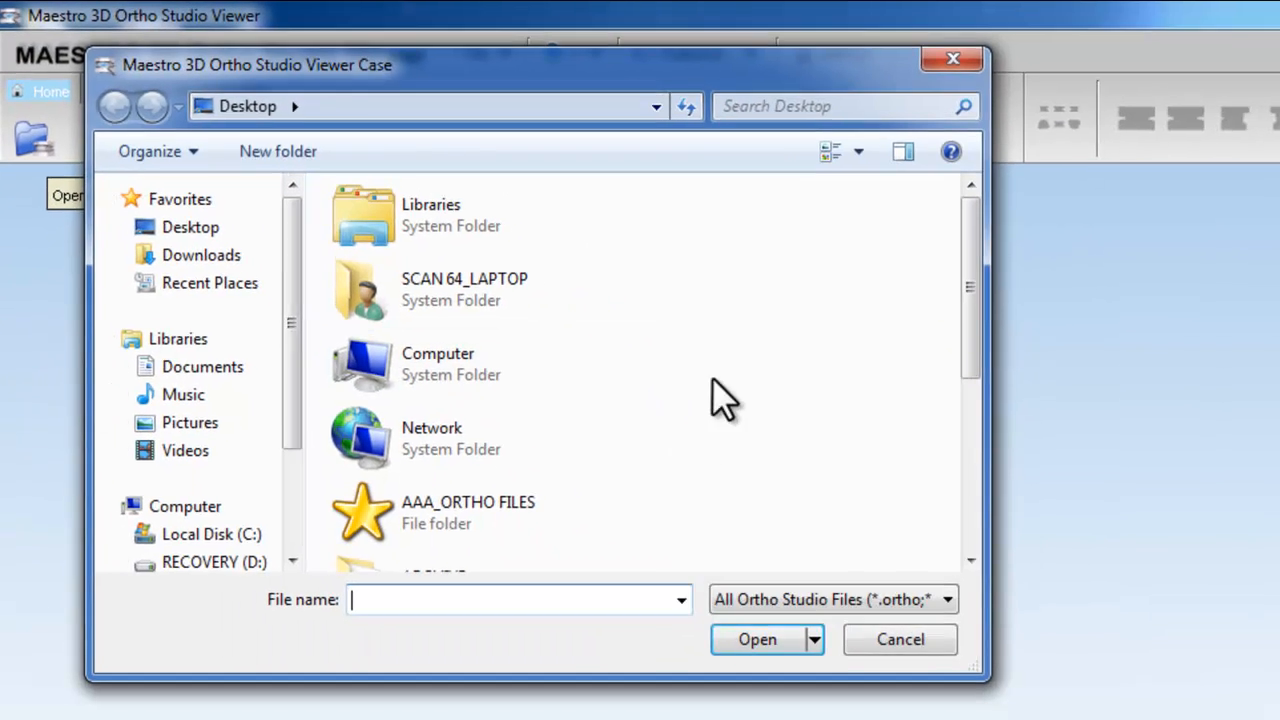
drag(968, 290, 963, 473)
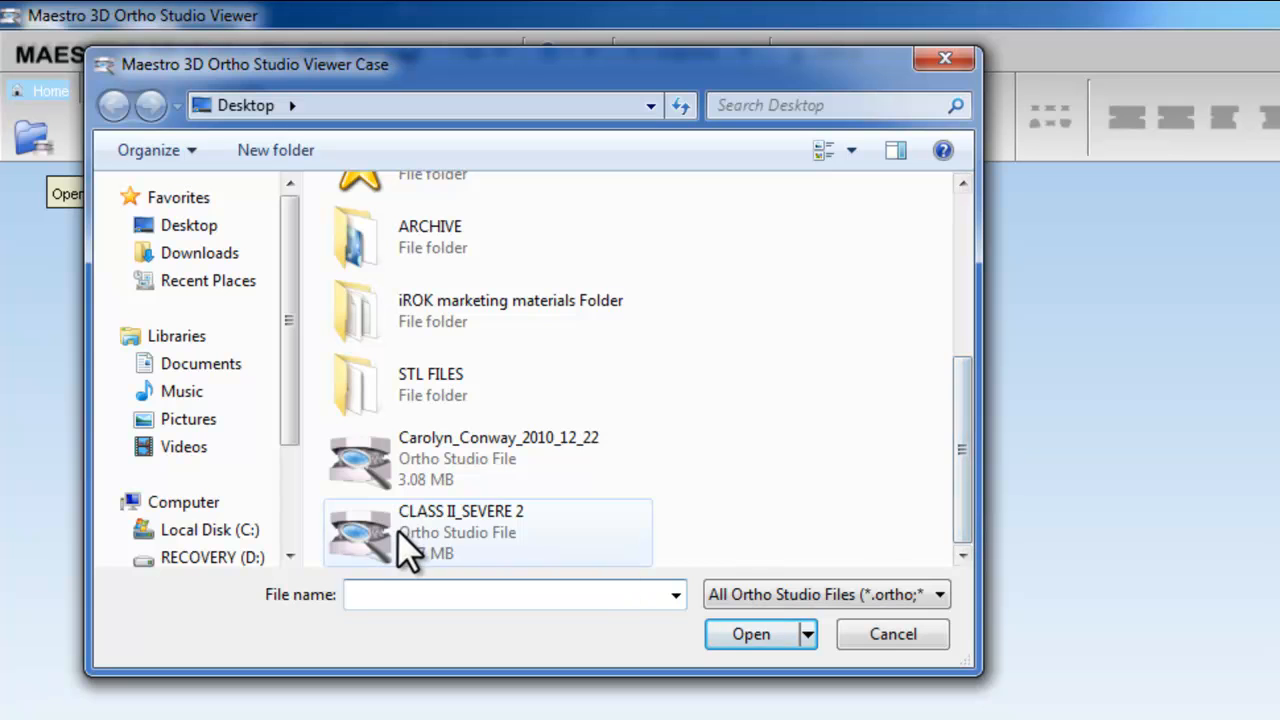
click(397, 529)
click(756, 645)
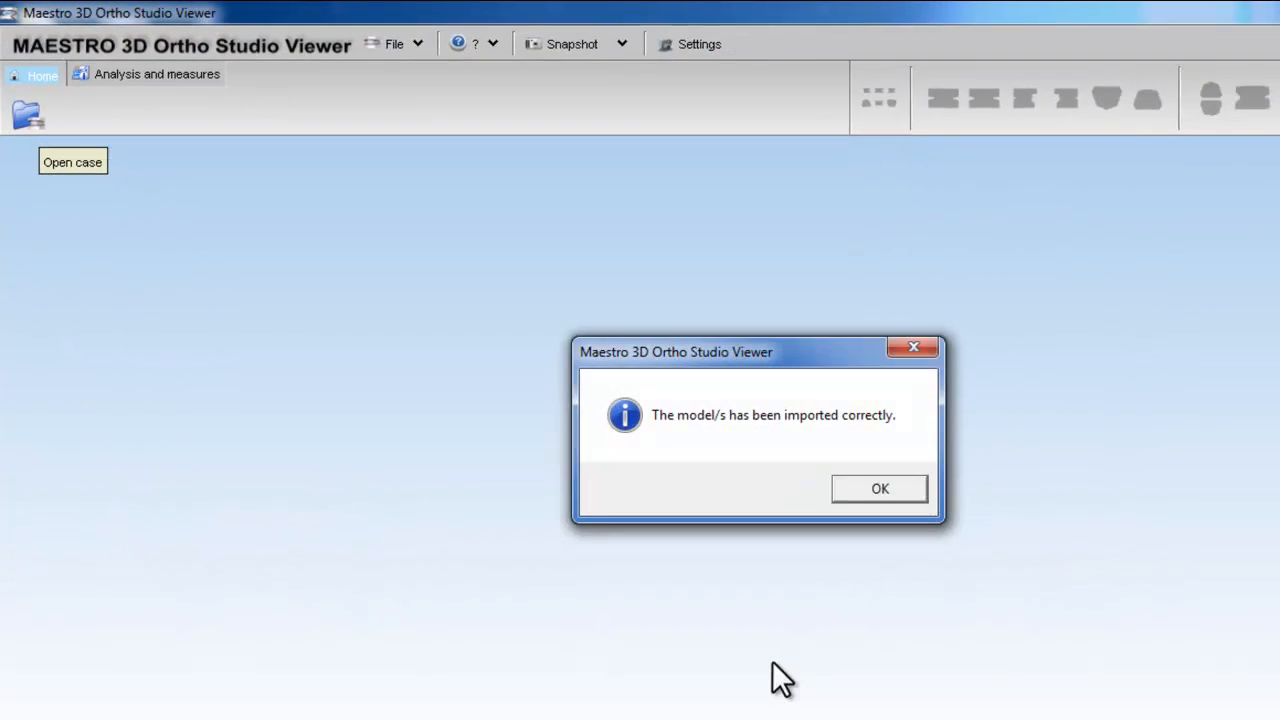
click(882, 490)
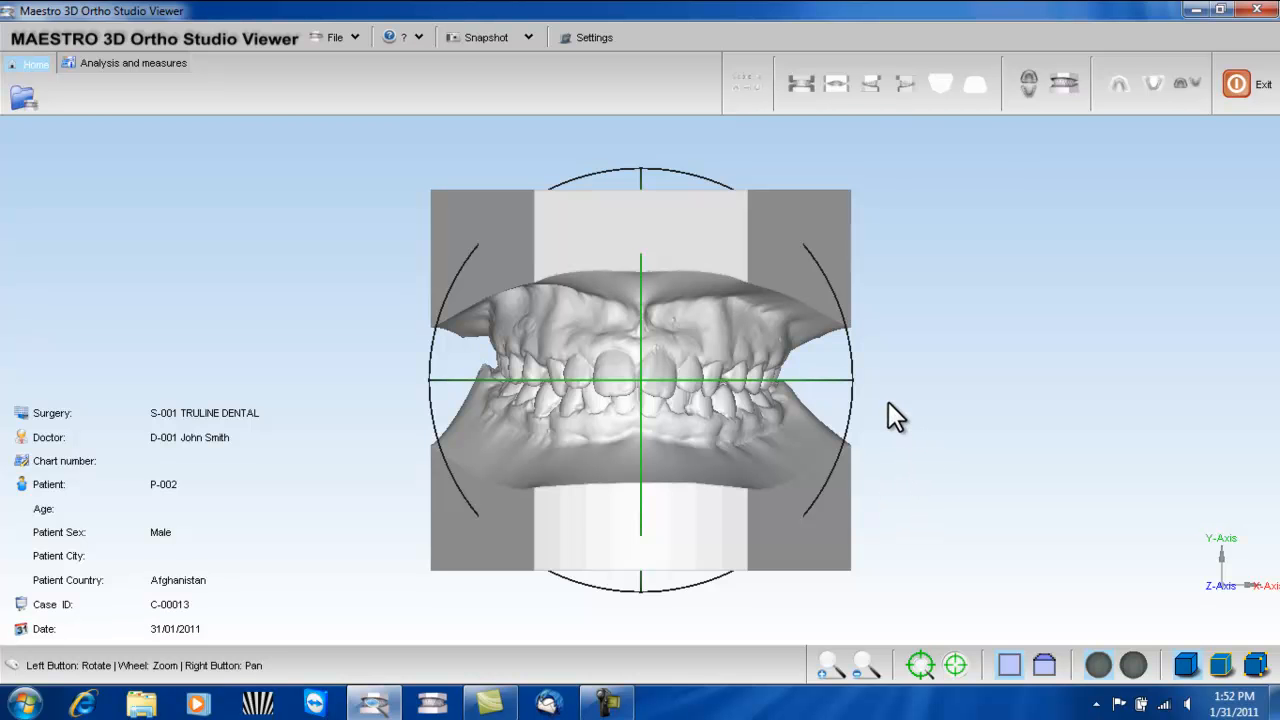
- Examine the articulated dental model by rotating it and zooming in and out
drag(865, 416, 684, 323)
right_drag(652, 366, 717, 354)
scroll(711, 358, down, 3)
scroll(710, 368, up, 3)
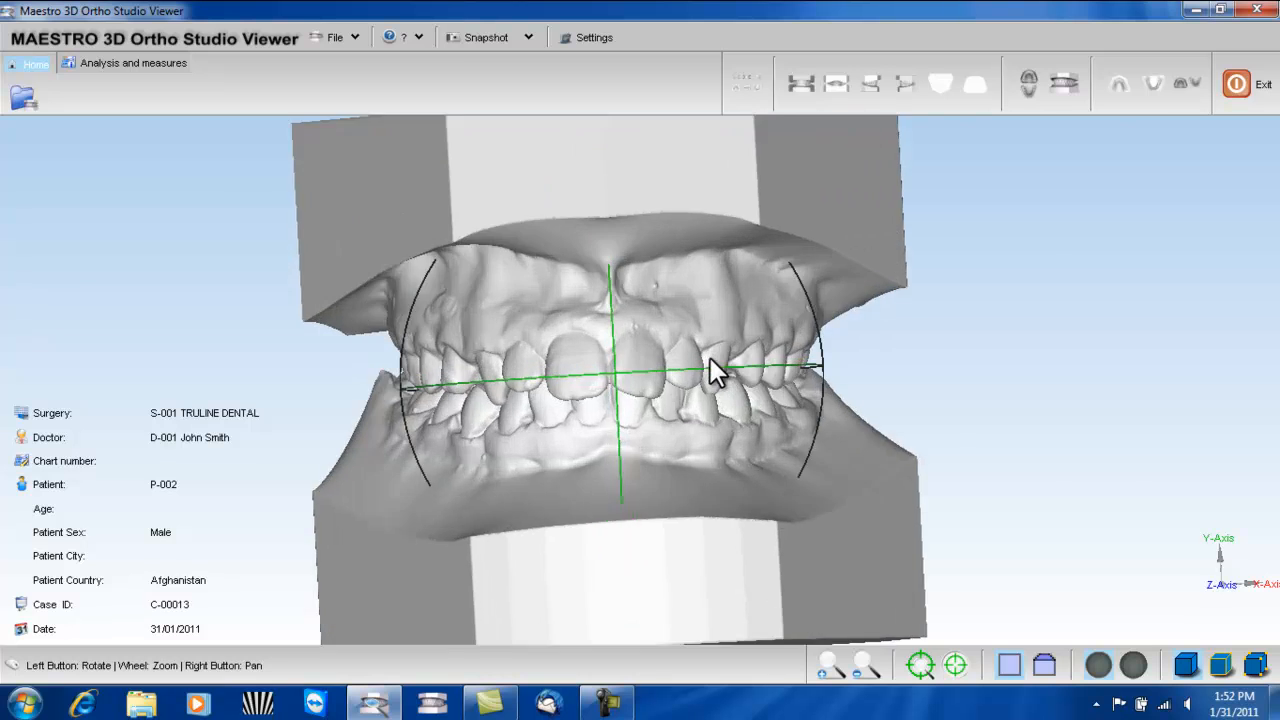
scroll(710, 368, down, 1)
scroll(712, 370, down, 2)
scroll(712, 370, up, 3)
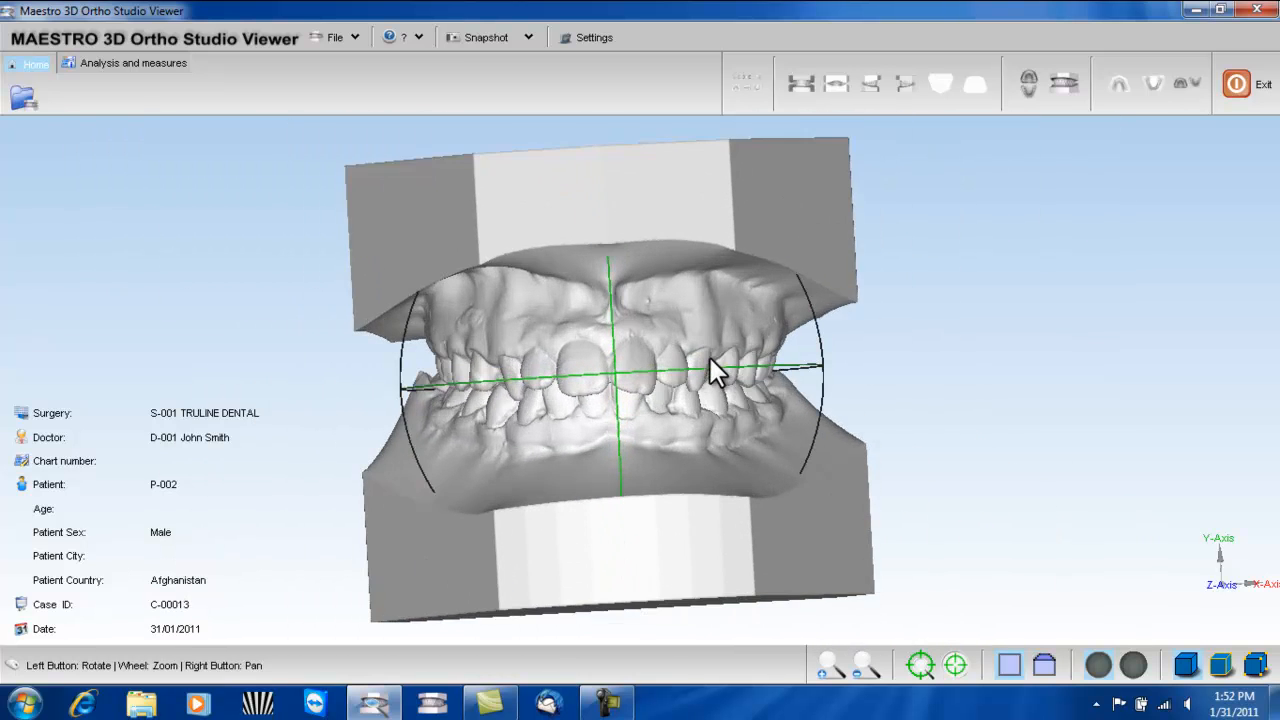
scroll(718, 364, down, 2)
right_drag(731, 372, 753, 367)
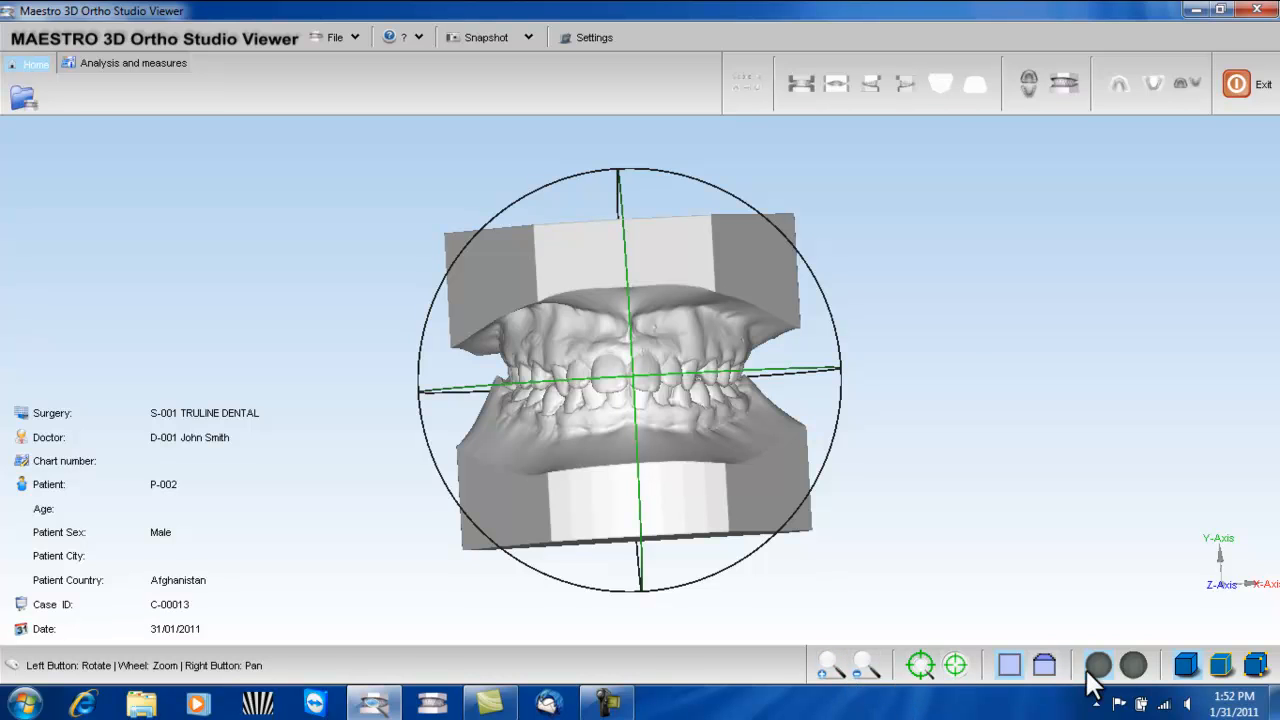
click(829, 668)
click(863, 665)
- Hide the trackball around the dental model and reset the model to its default front position
click(921, 668)
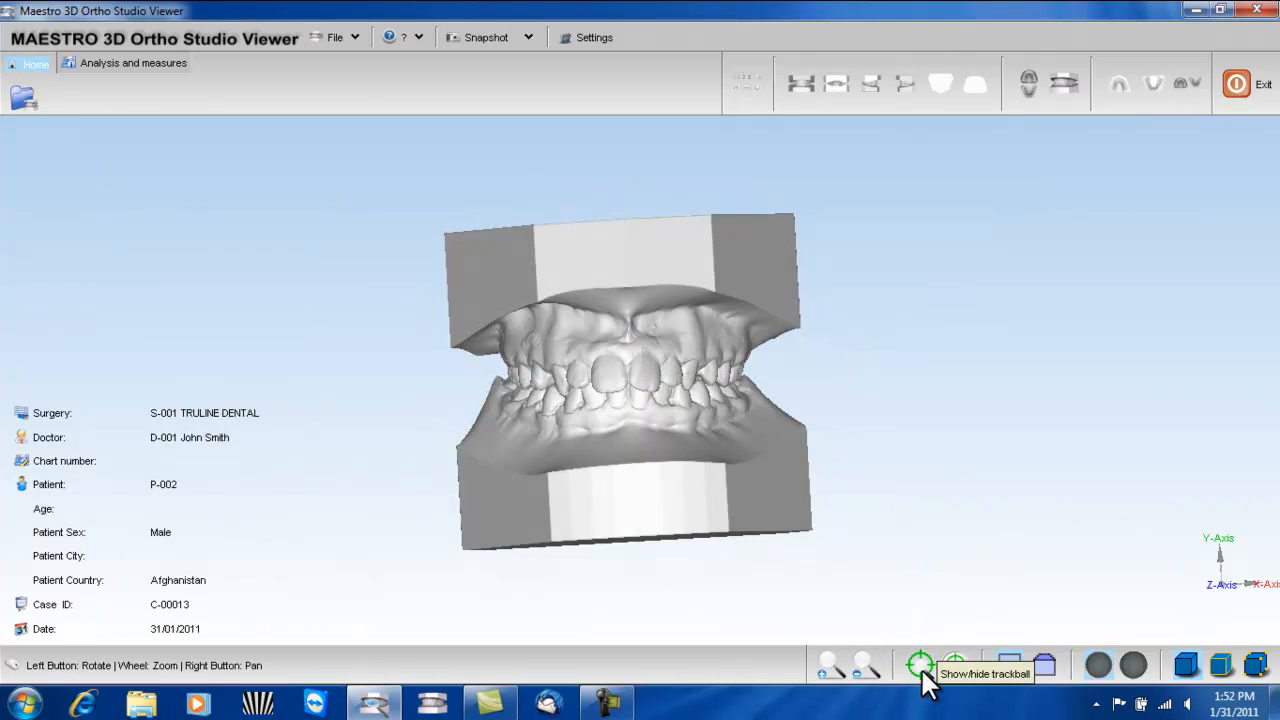
click(922, 668)
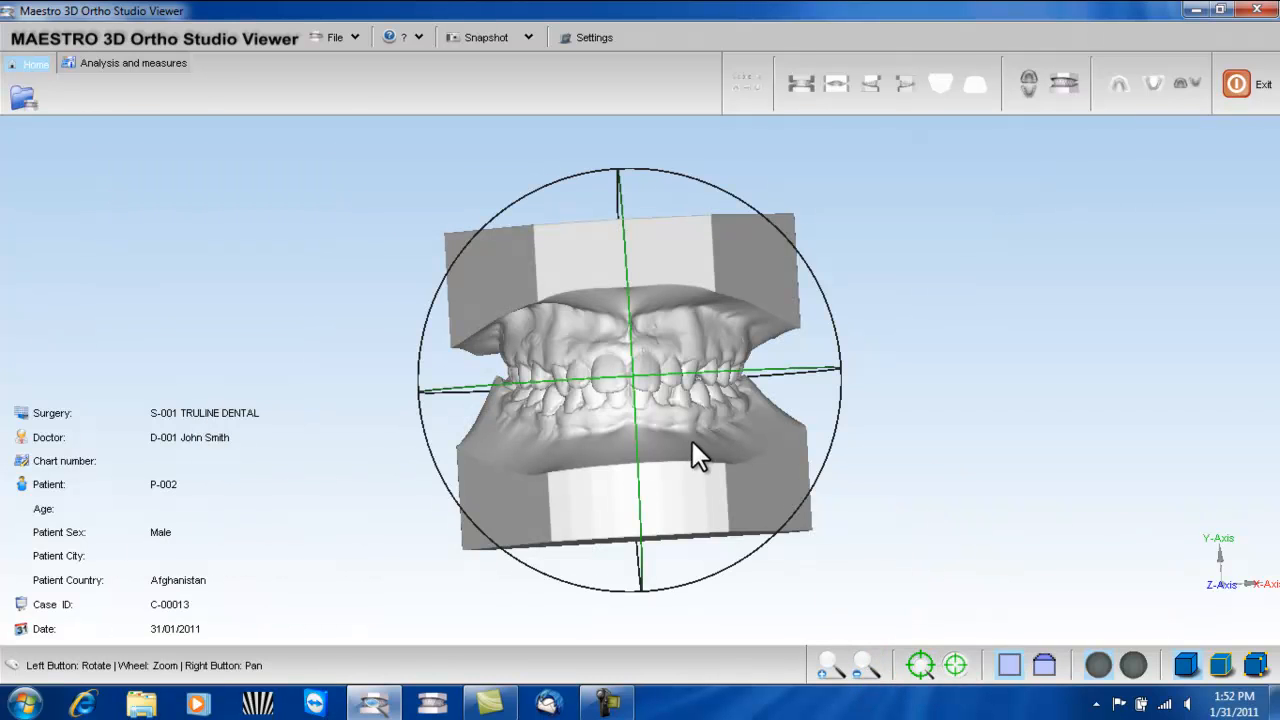
drag(693, 441, 698, 462)
click(921, 665)
drag(753, 513, 689, 496)
click(955, 666)
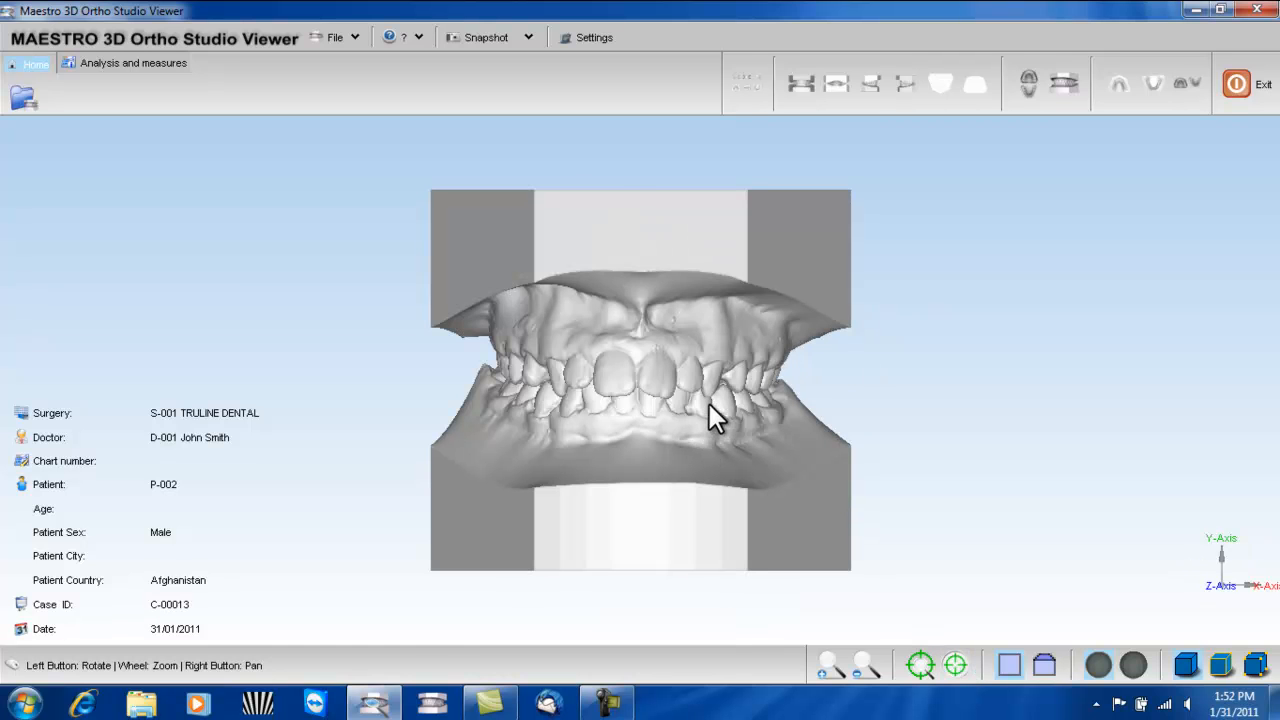
scroll(709, 403, up, 2)
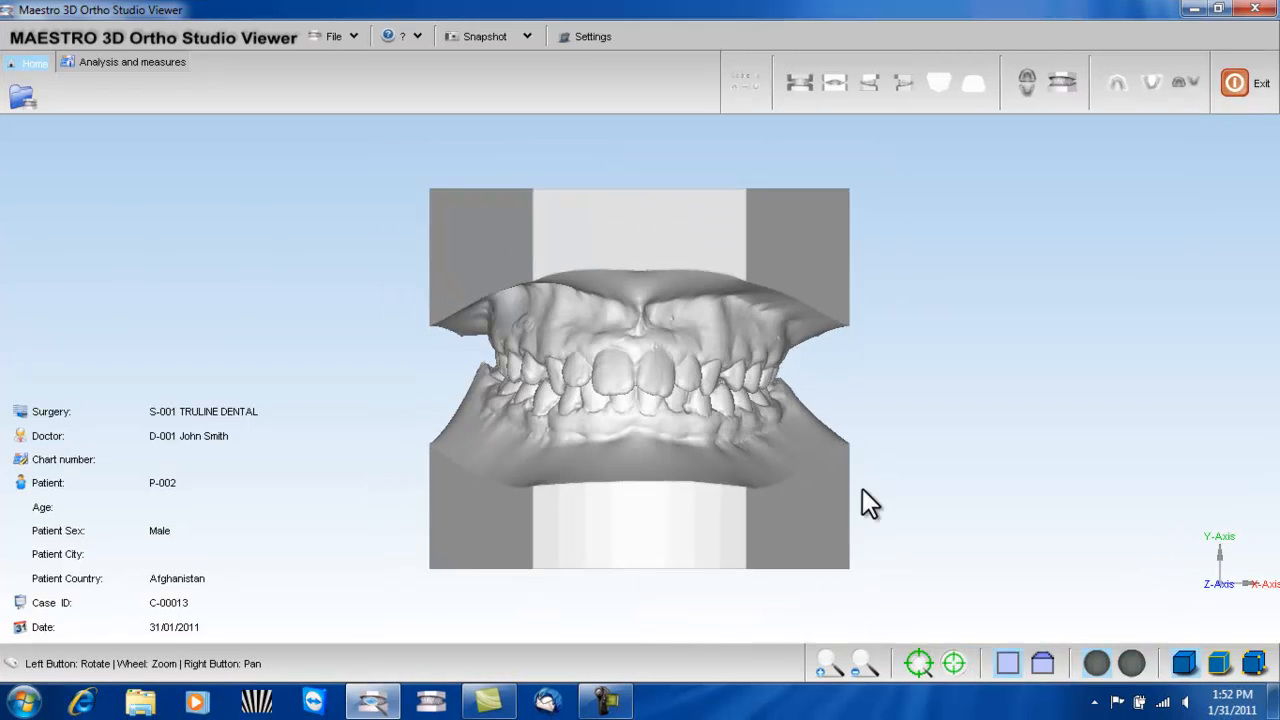
- Compare perspective projection with orthographic projection on the rotated model, ending in orthographic projection
drag(855, 450, 1009, 629)
click(1040, 663)
drag(960, 590, 885, 490)
click(1007, 664)
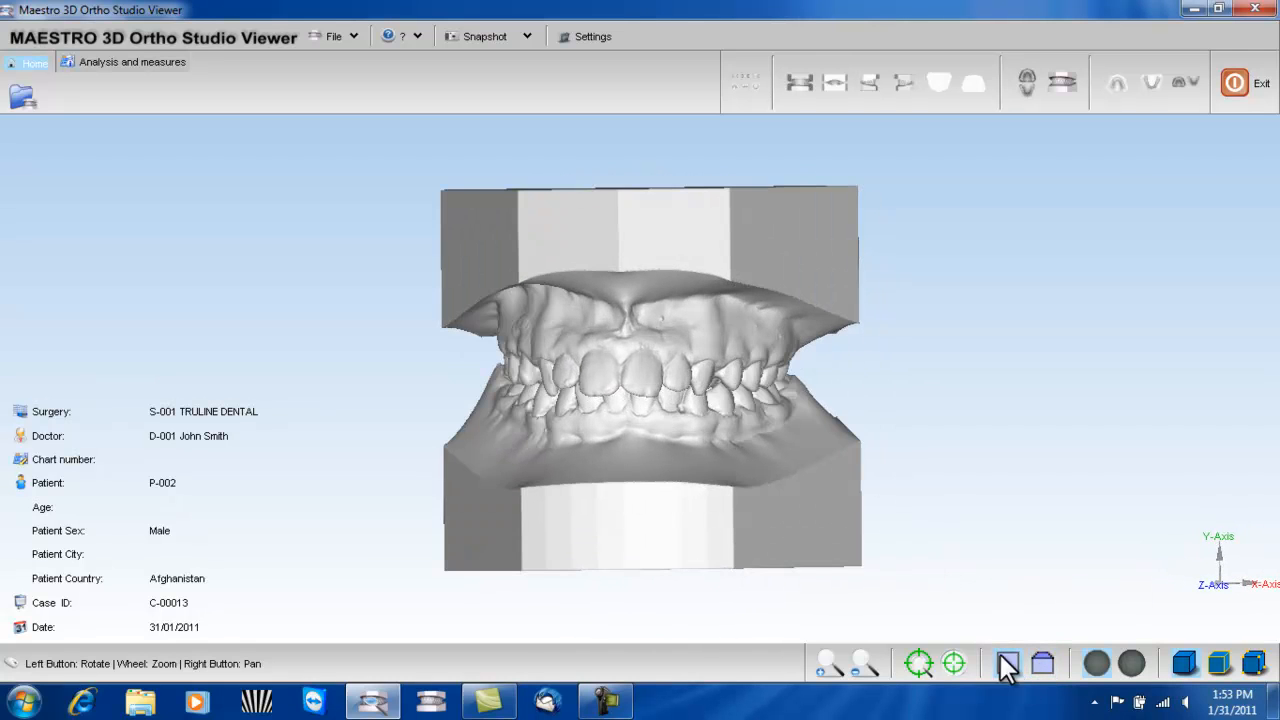
- Apply smooth shading to the model and examine the front teeth surfaces up close
click(1100, 668)
scroll(627, 328, up, 6)
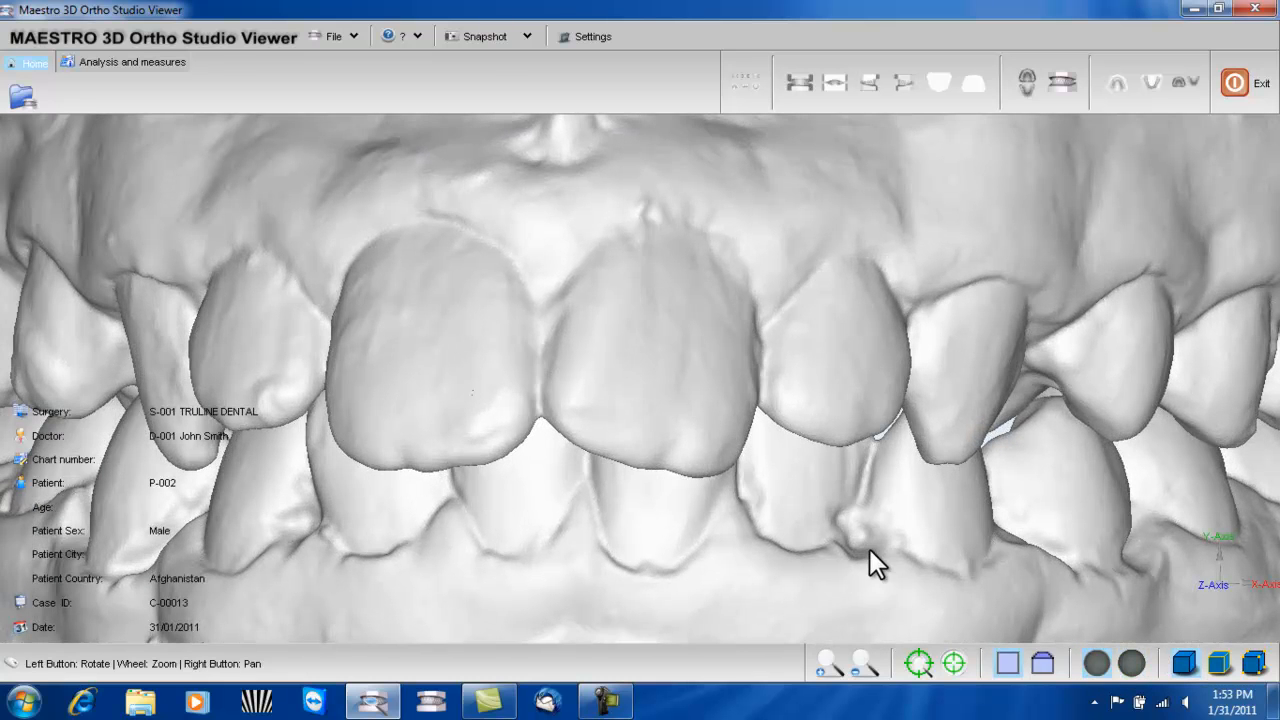
scroll(869, 548, down, 6)
drag(743, 524, 758, 523)
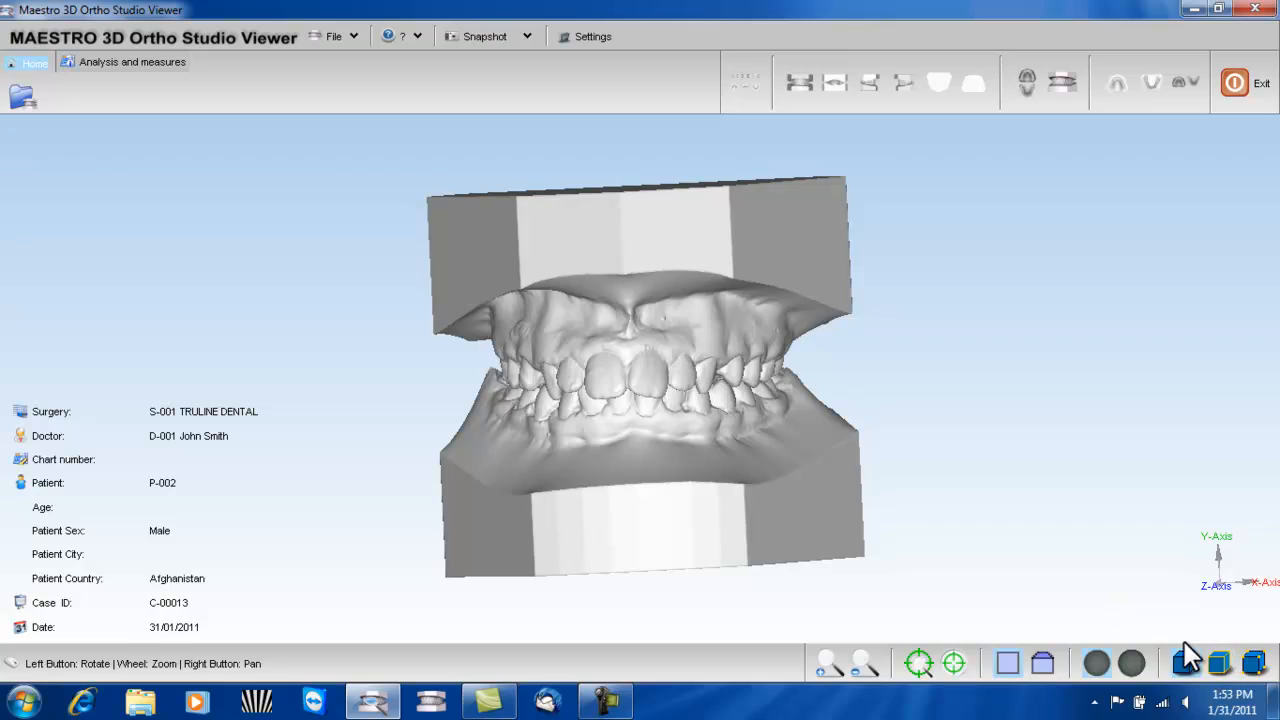
- Overlay the mesh wireframe on the model to inspect the front teeth, and restore the plain surface display
click(1221, 662)
scroll(845, 461, up, 3)
scroll(845, 461, up, 3)
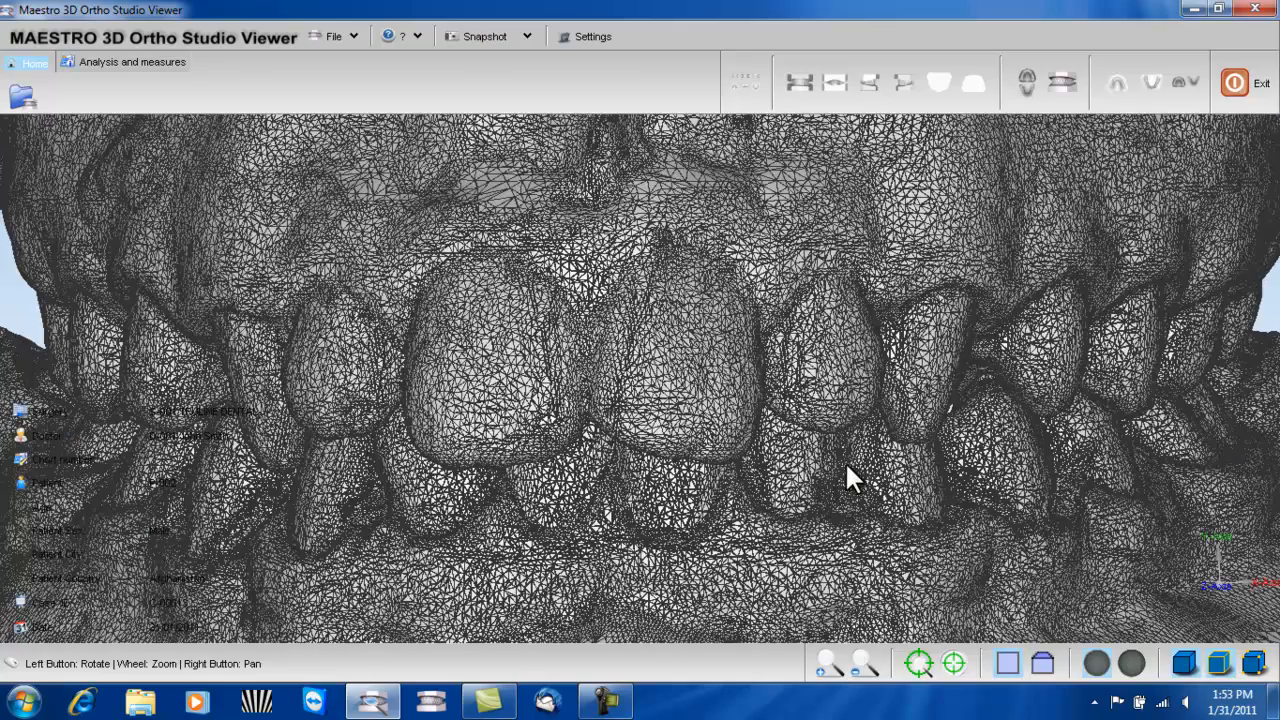
mouse_move(771, 456)
mouse_down()
mouse_move(749, 454)
mouse_move(783, 452)
mouse_up()
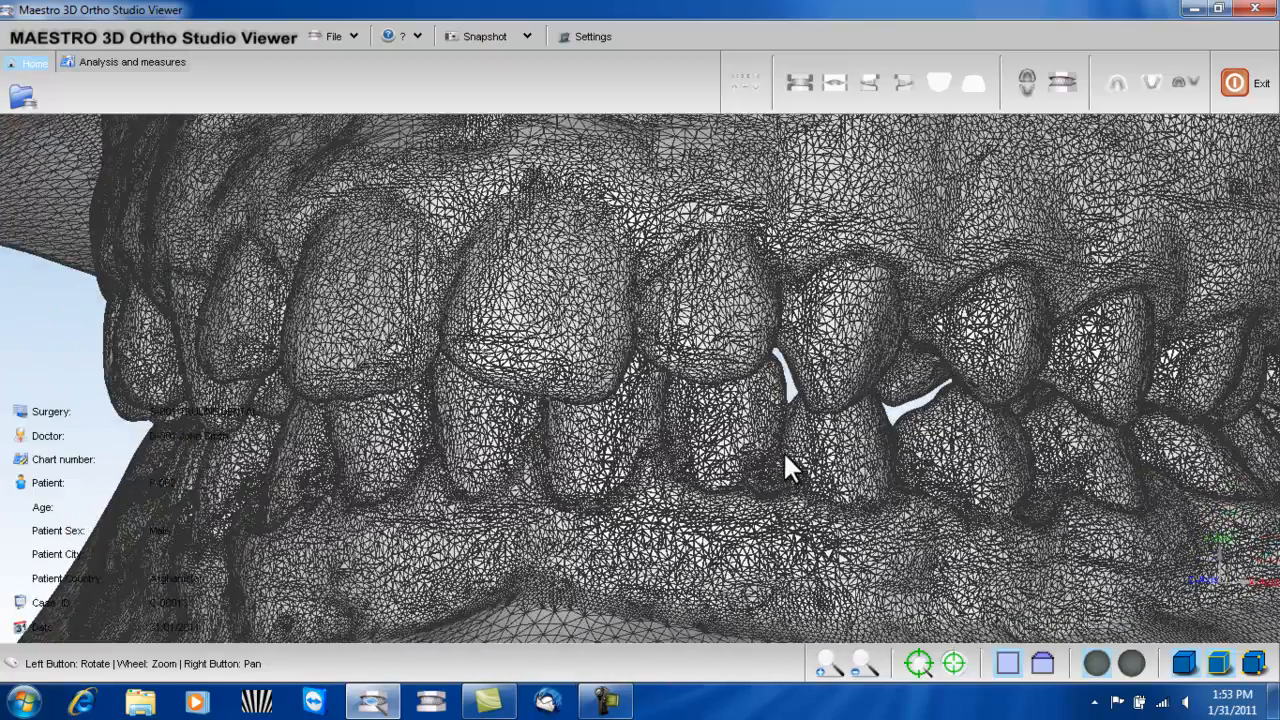
click(1221, 664)
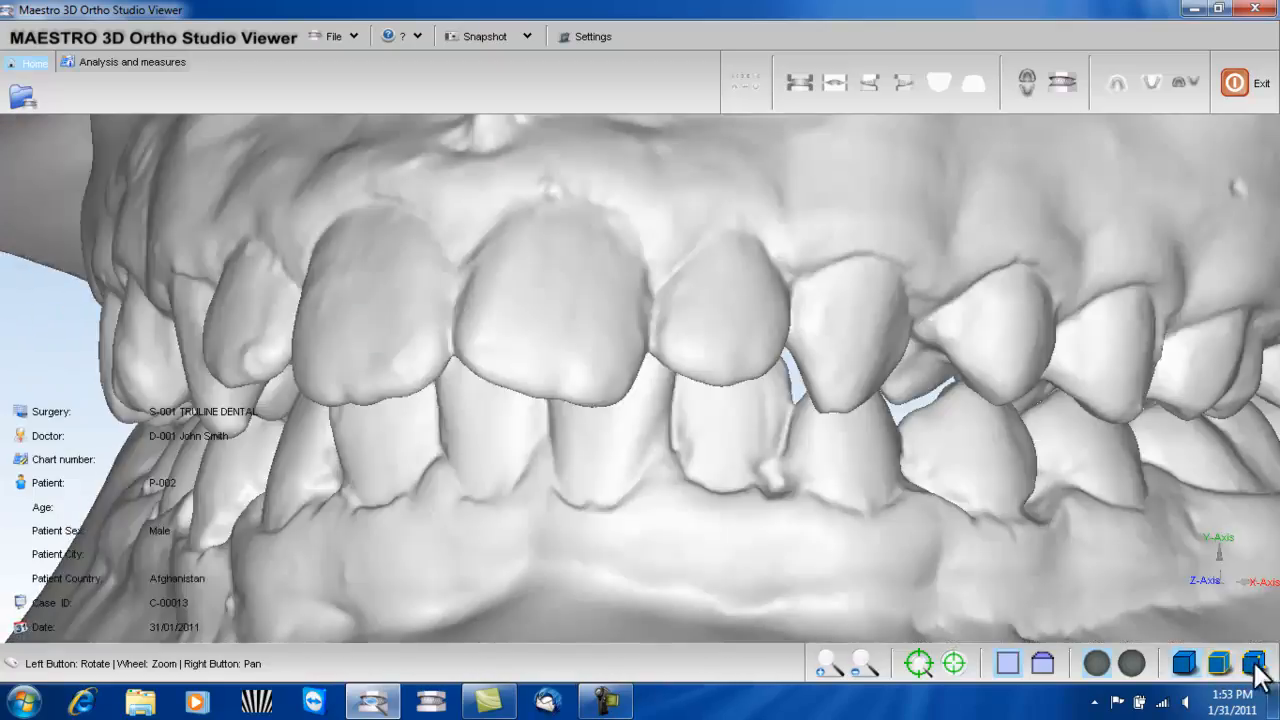
scroll(1082, 512, down, 5)
scroll(1082, 512, down, 3)
drag(857, 491, 733, 451)
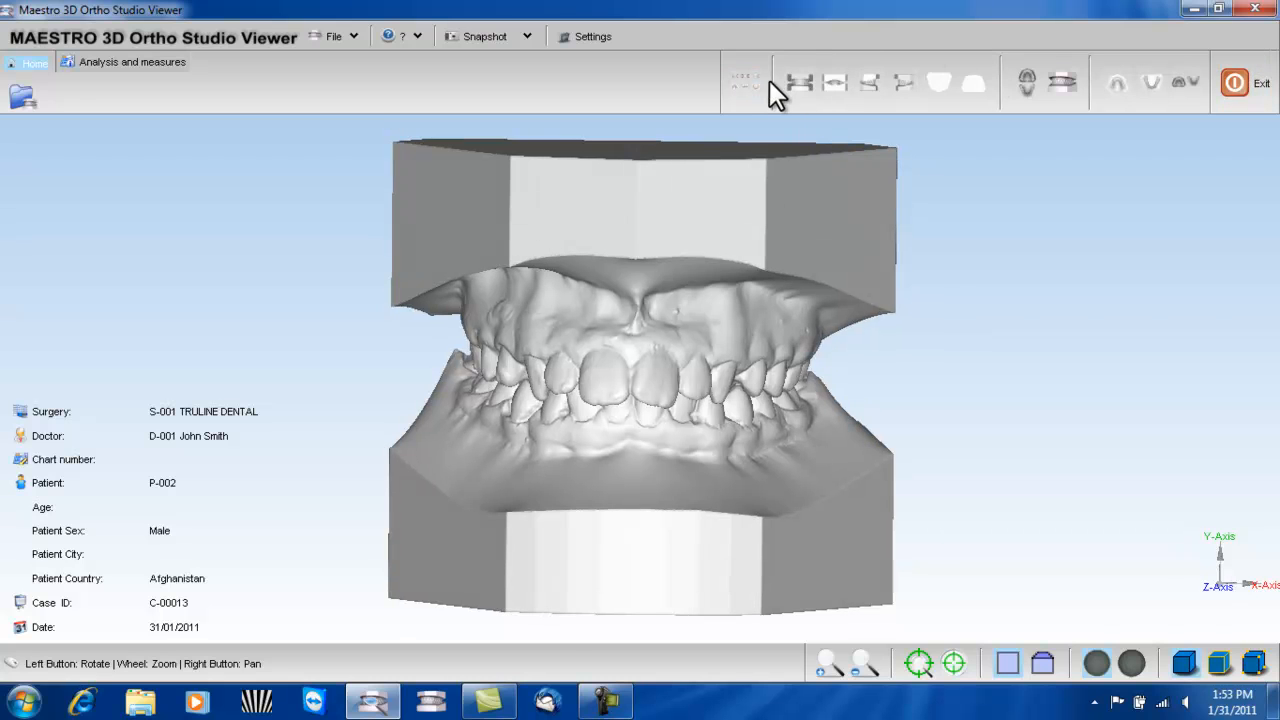
- Display the six standard views of the case together and return to the single model view
click(741, 85)
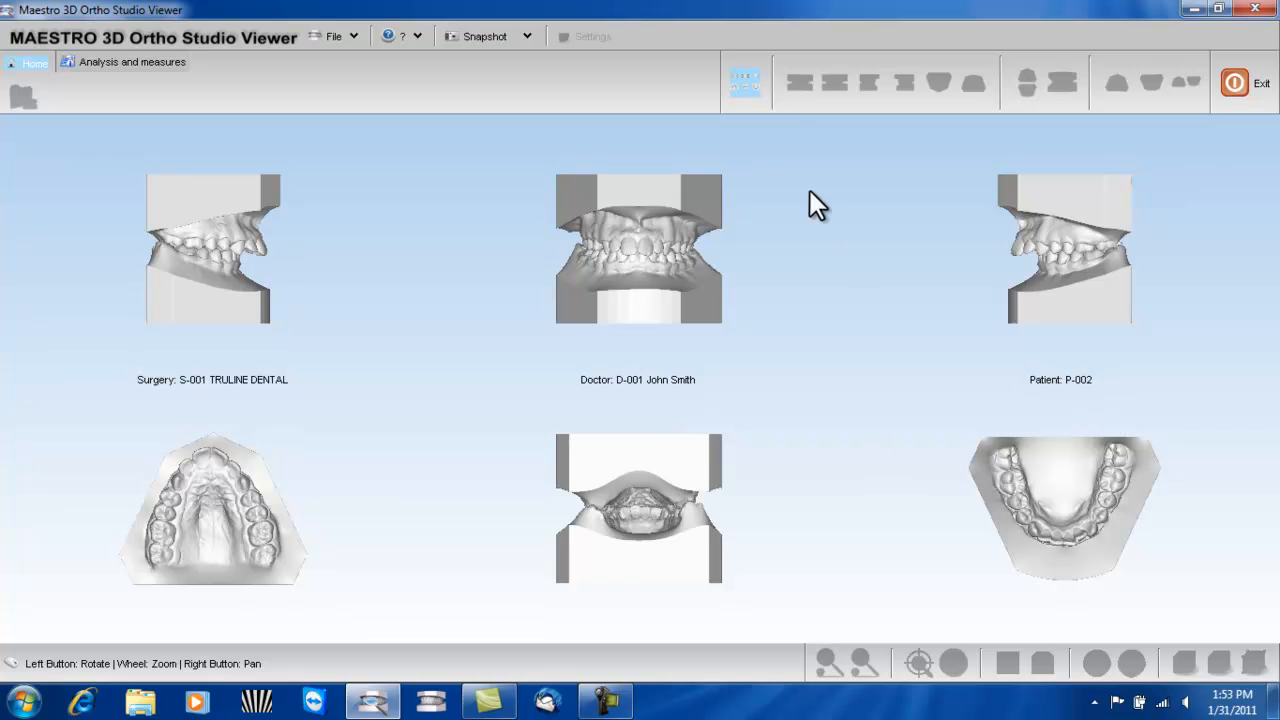
click(743, 80)
drag(861, 292, 857, 295)
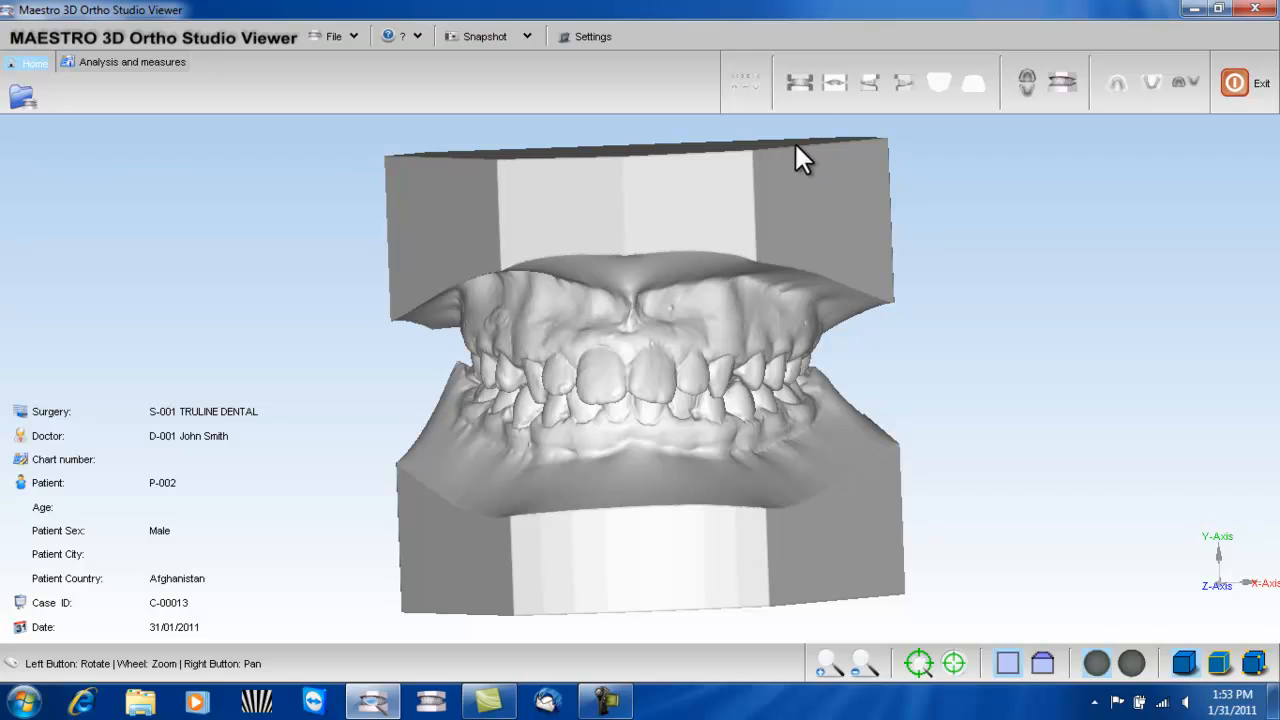
- View the model from the front, the rear and both sides, and return to the front view
click(807, 87)
click(830, 84)
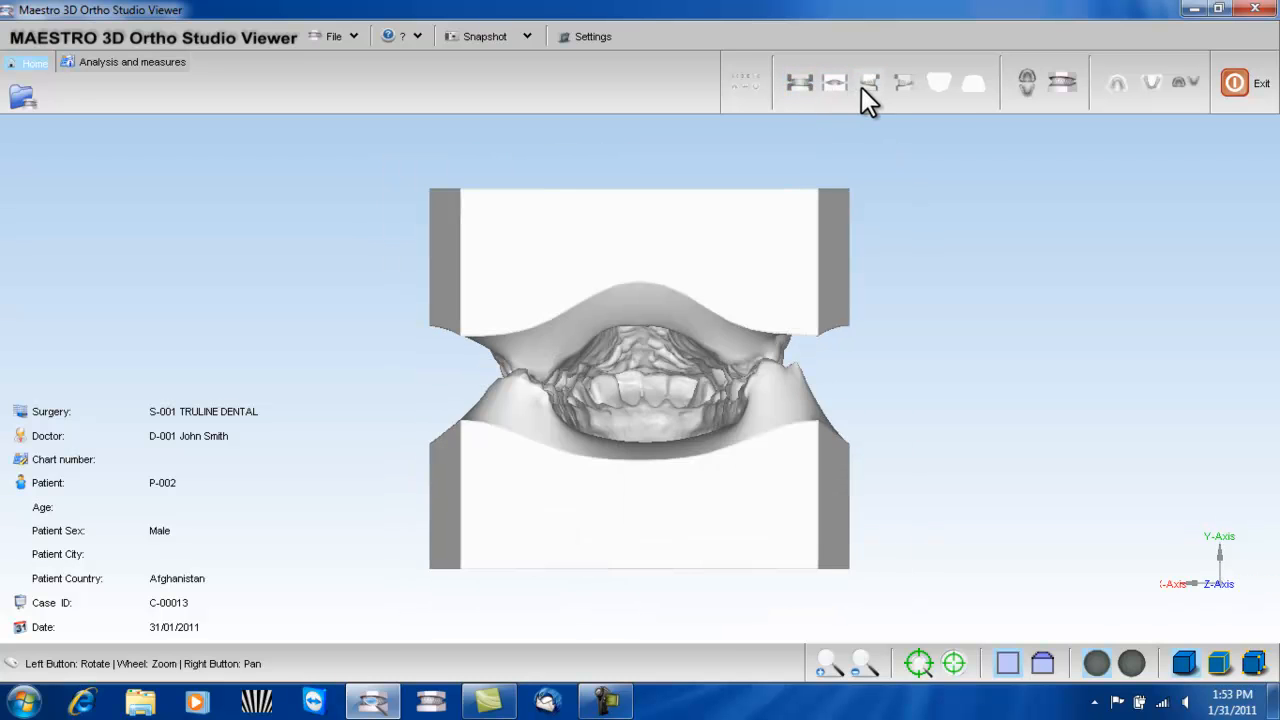
click(867, 84)
click(901, 85)
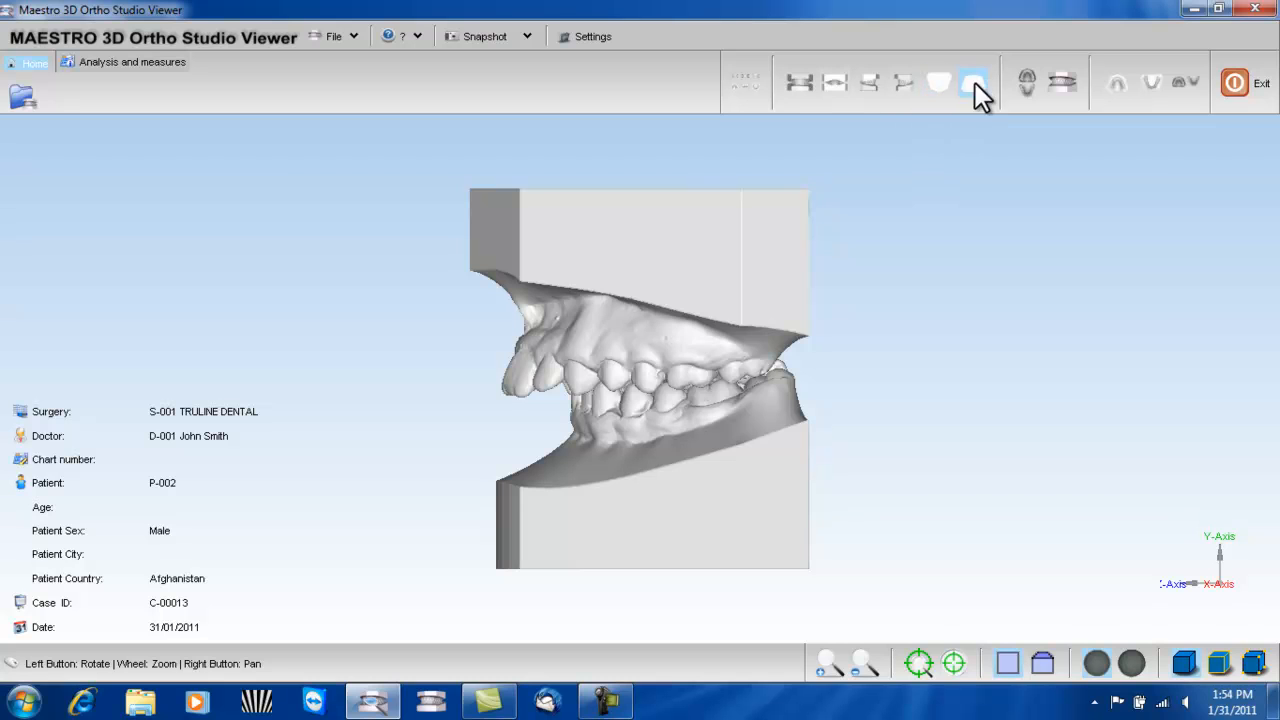
click(799, 84)
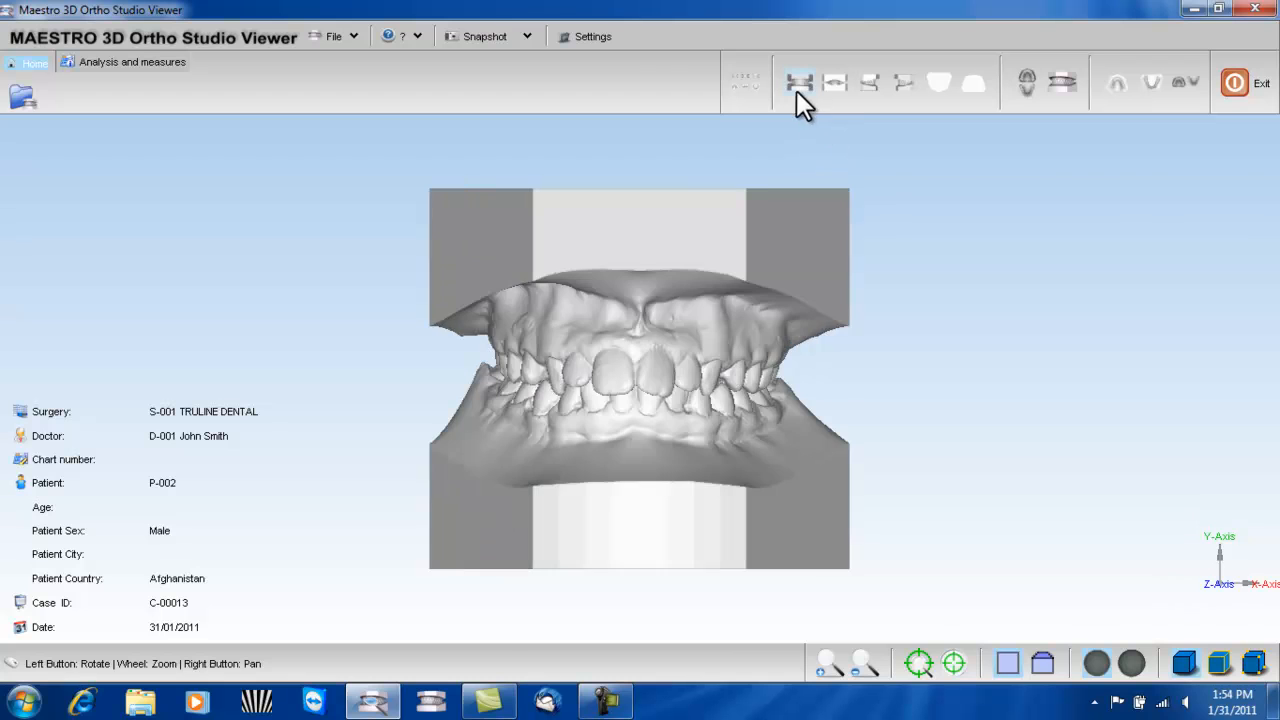
- Show both arches in open mouth view and bring them back together in closed mouth view
drag(665, 297, 895, 174)
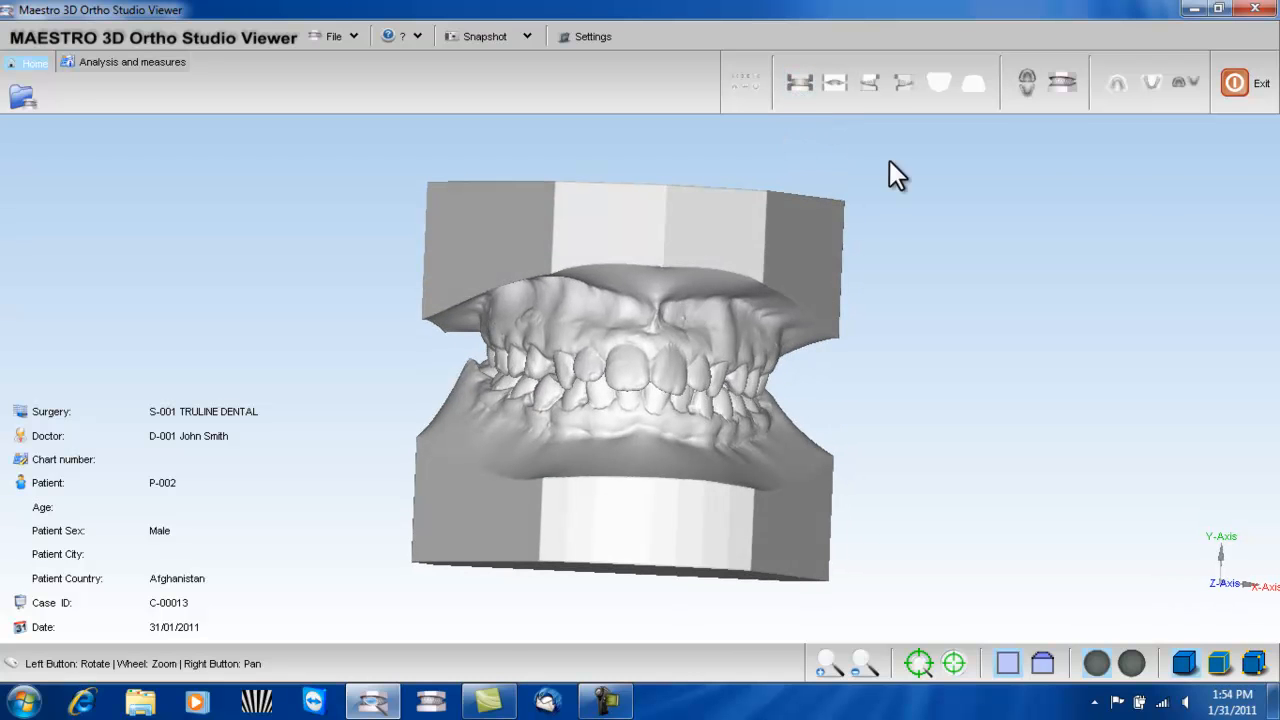
click(1026, 81)
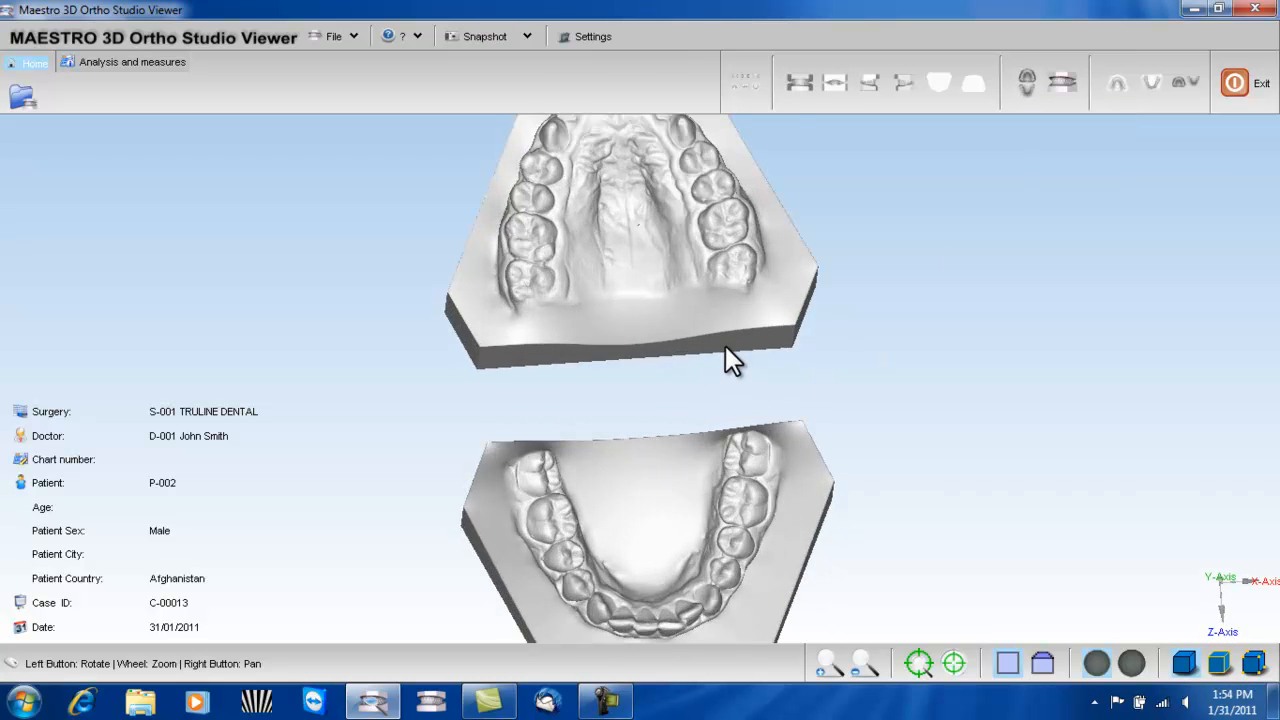
mouse_move(708, 418)
mouse_down()
mouse_move(706, 377)
mouse_move(697, 484)
mouse_move(693, 431)
mouse_up()
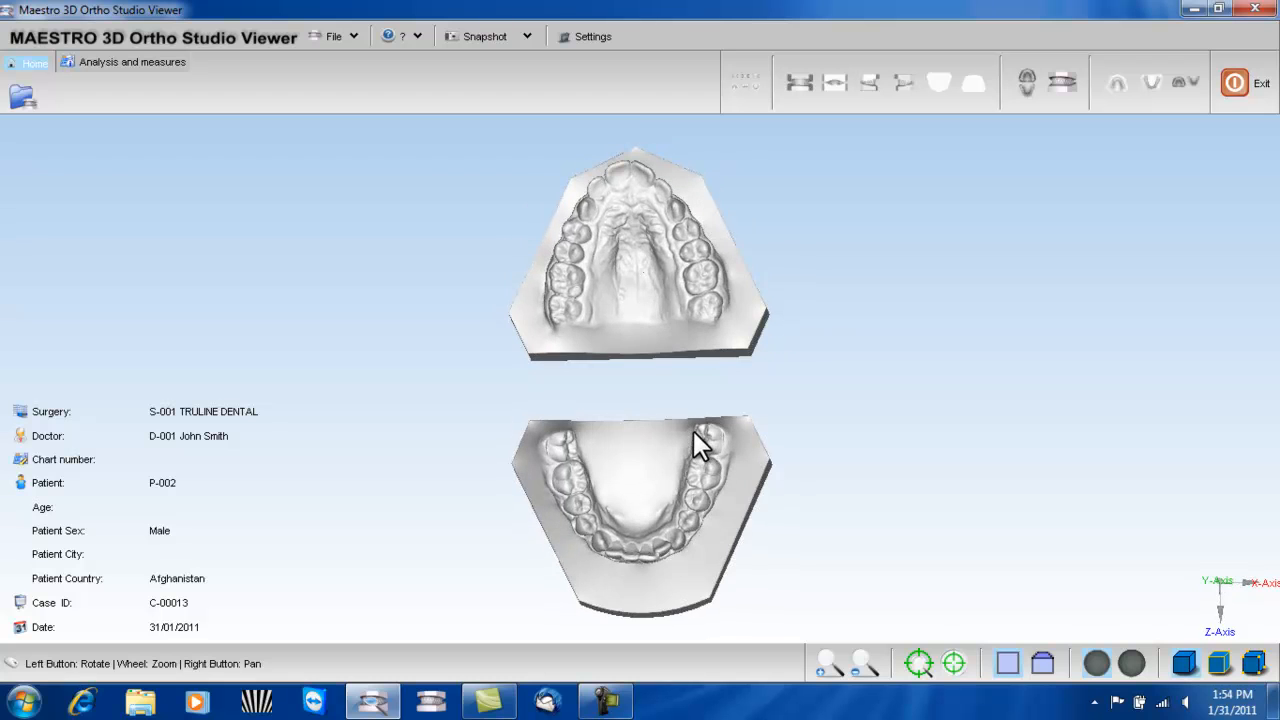
click(1065, 88)
drag(886, 423, 850, 405)
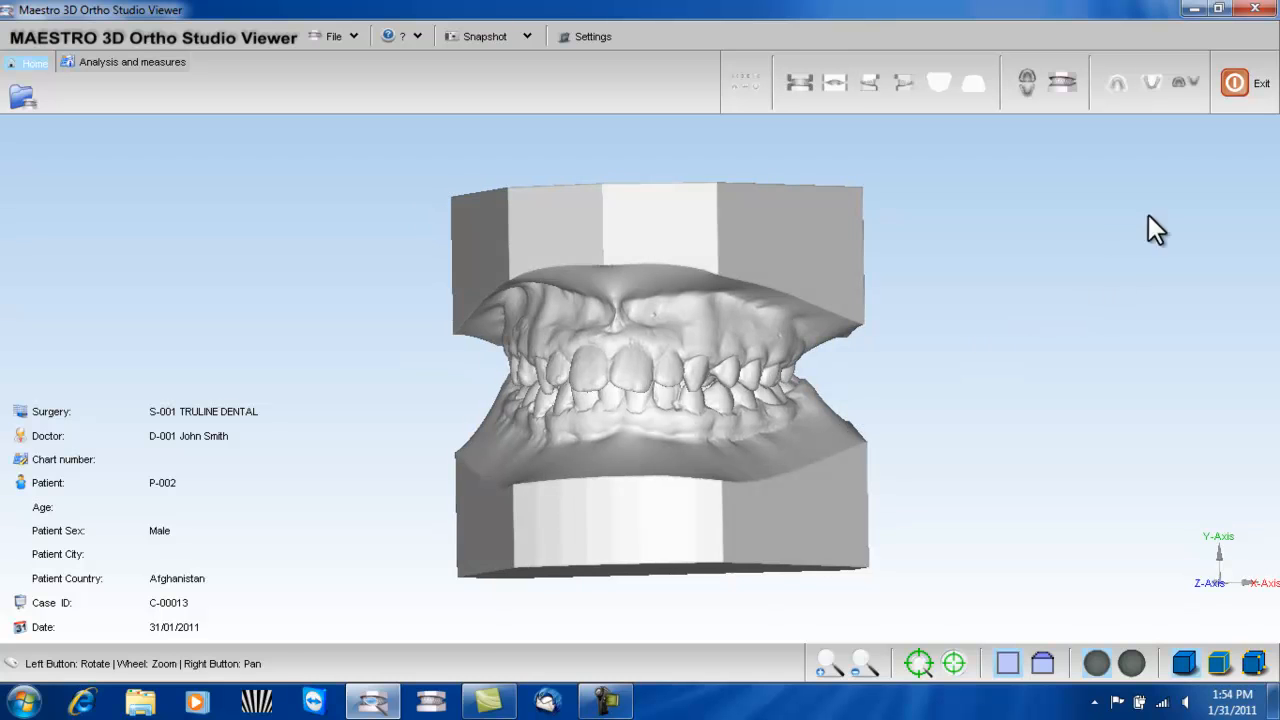
- Inspect the upper arch alone and the lower arch alone, and restore both arches in the front view
click(1116, 84)
drag(573, 385, 537, 371)
drag(760, 330, 787, 305)
click(1151, 86)
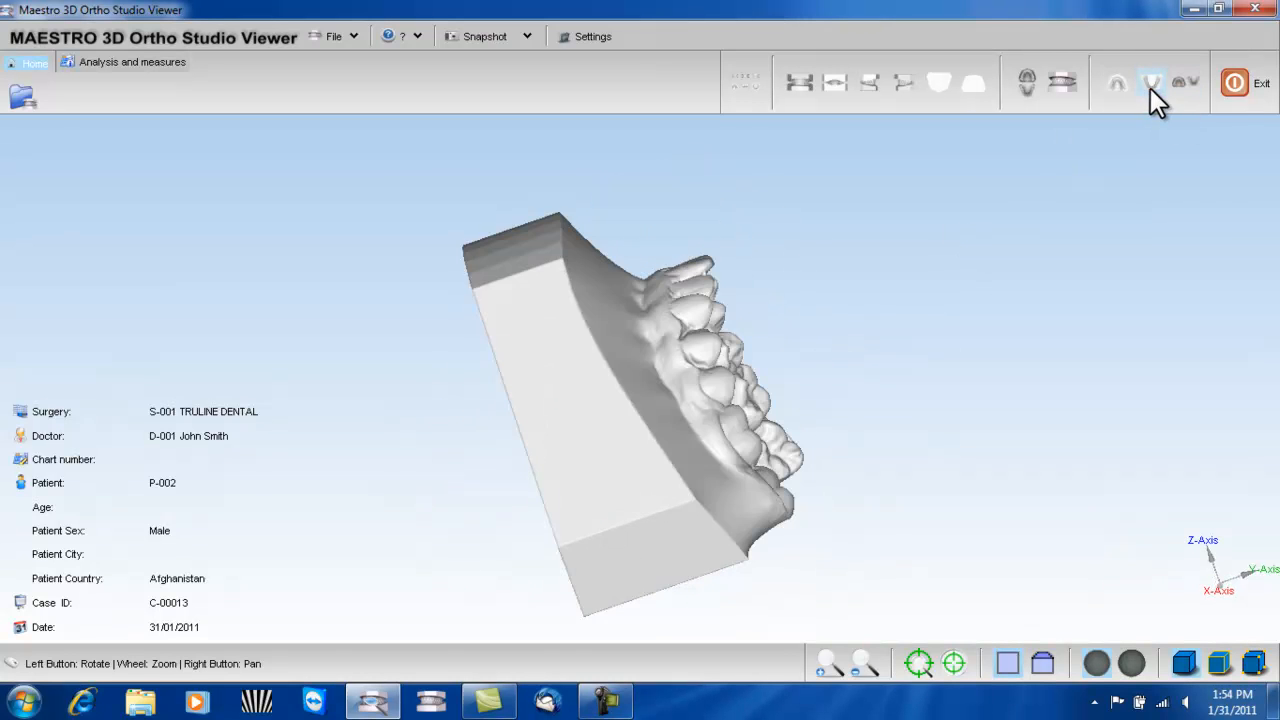
drag(692, 341, 810, 352)
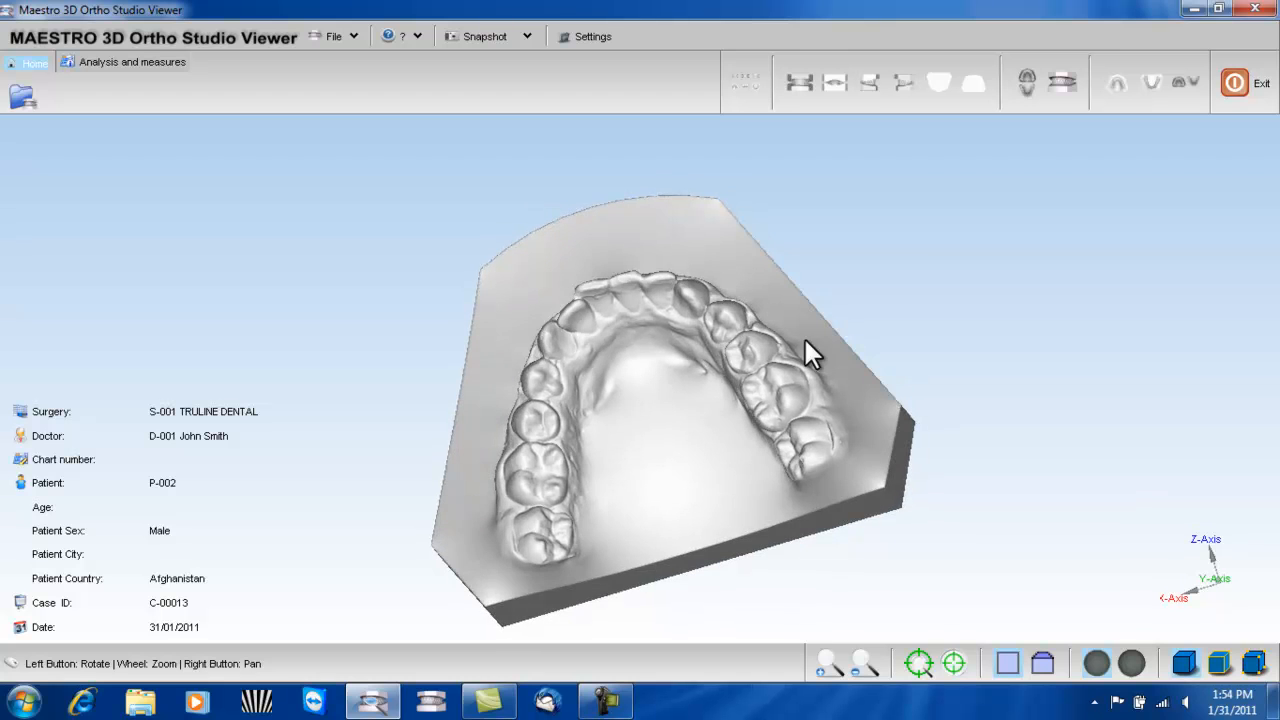
click(1184, 81)
drag(591, 422, 795, 158)
click(799, 84)
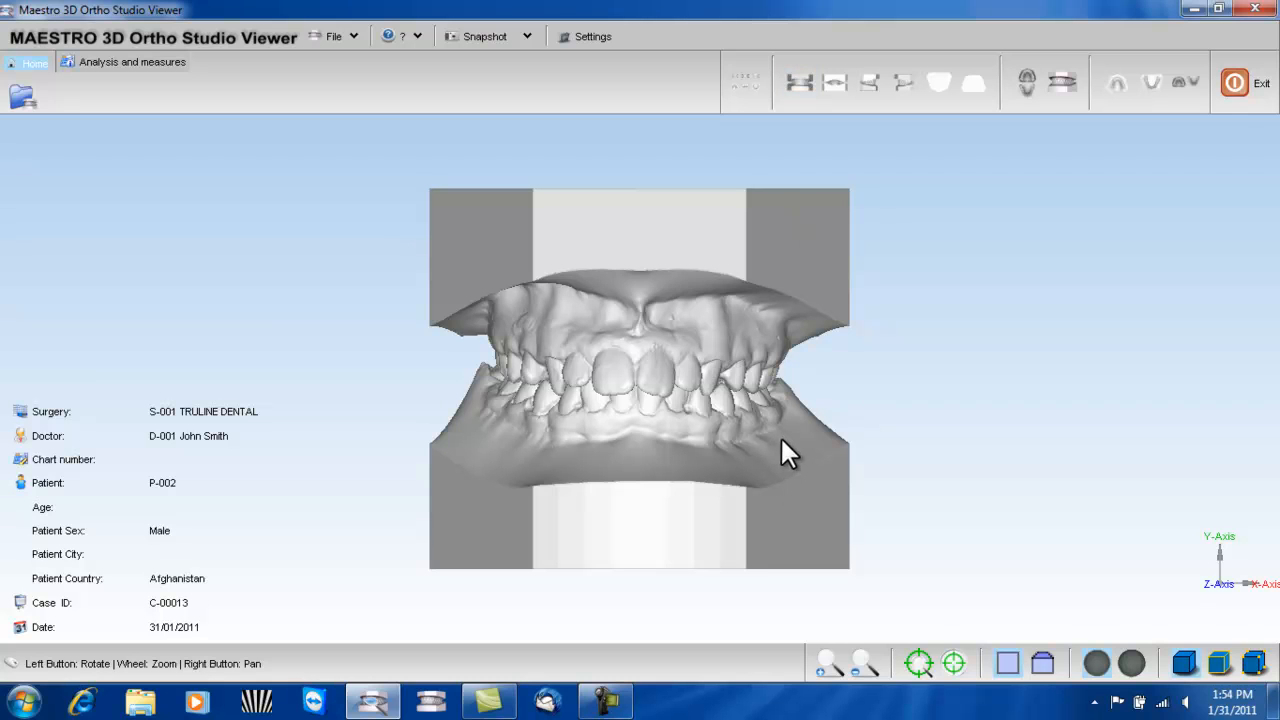
- Start the occlusion inspection and show the distance color map on both arches in open mouth view
click(123, 63)
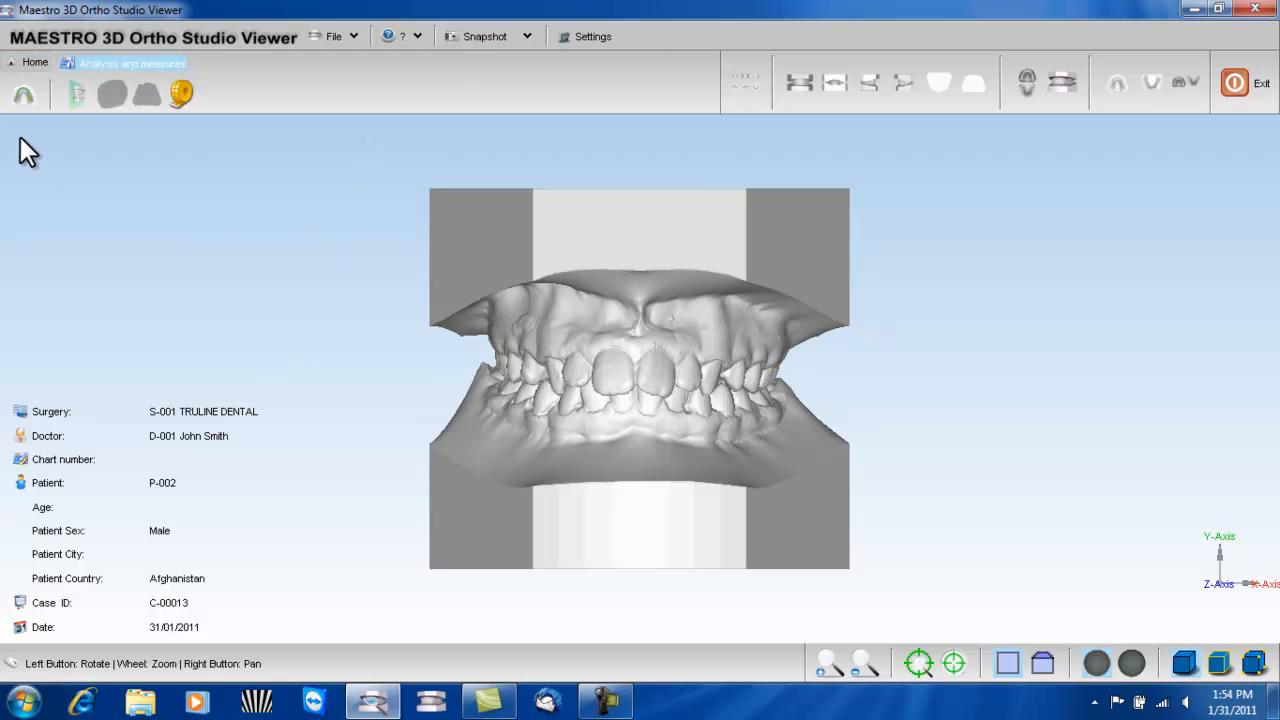
click(24, 96)
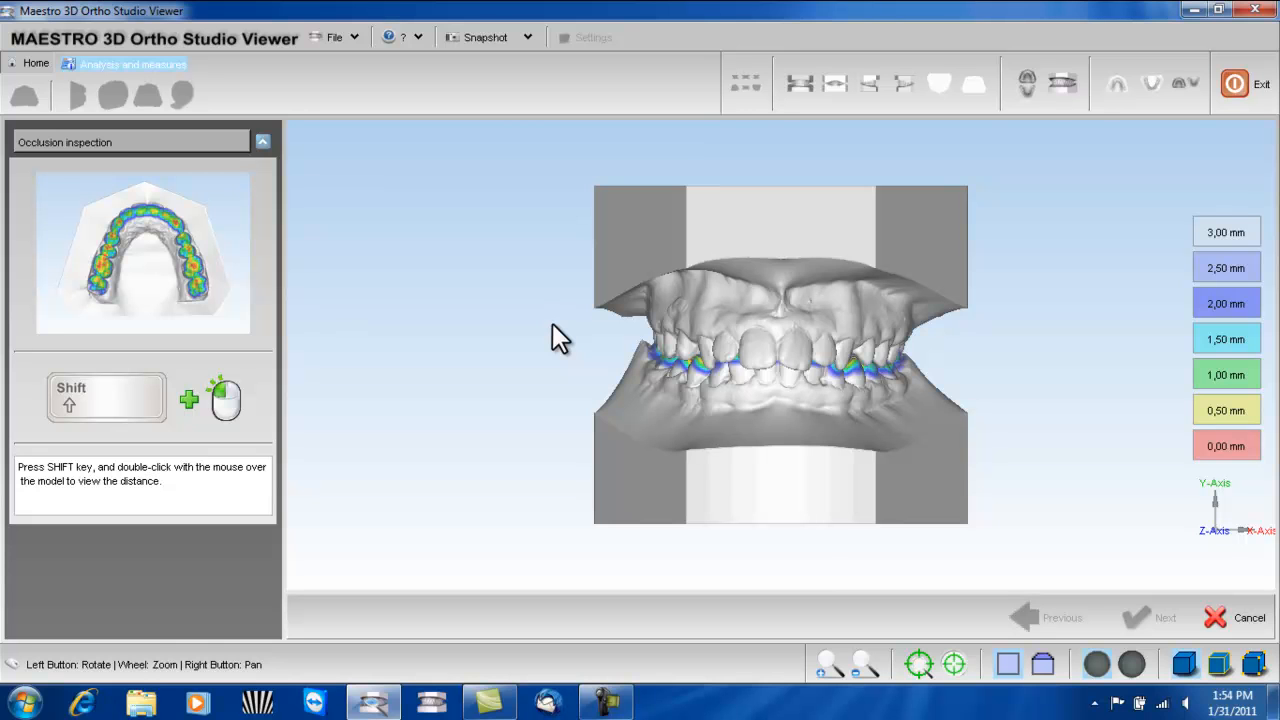
click(1029, 85)
drag(867, 331, 937, 431)
scroll(784, 437, up, 2)
click(1117, 90)
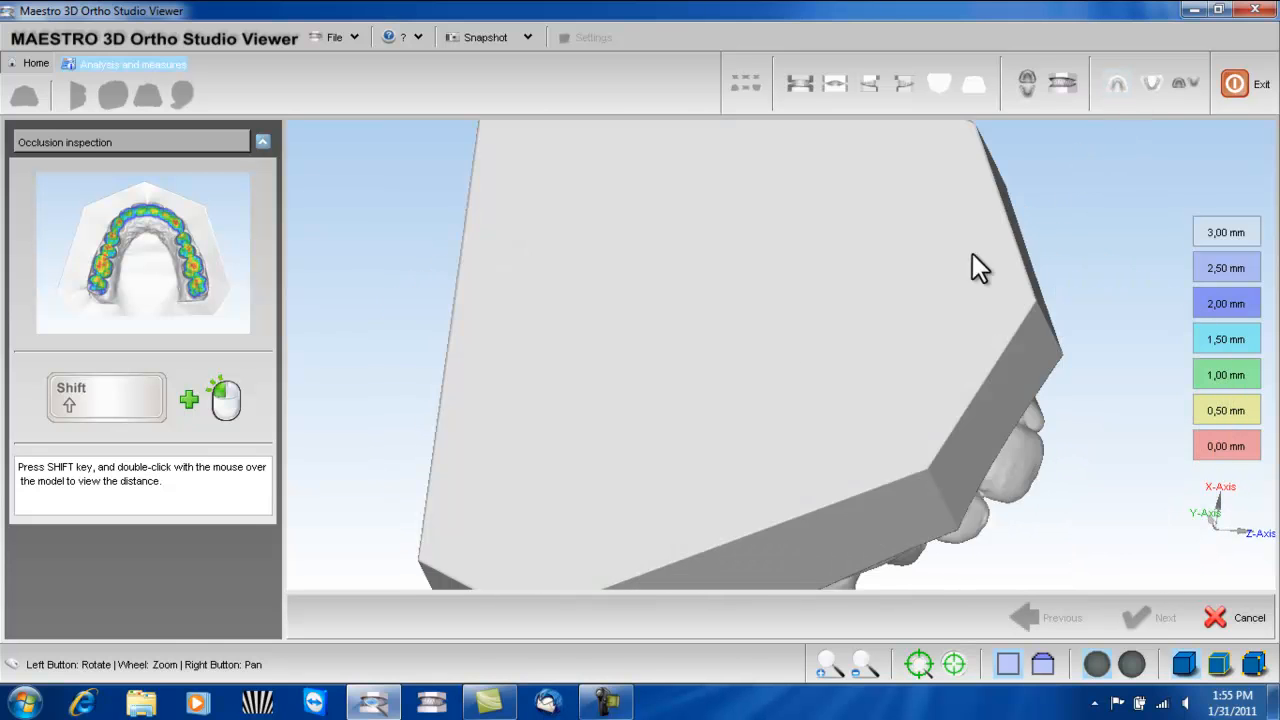
drag(1023, 421, 1000, 137)
click(1027, 85)
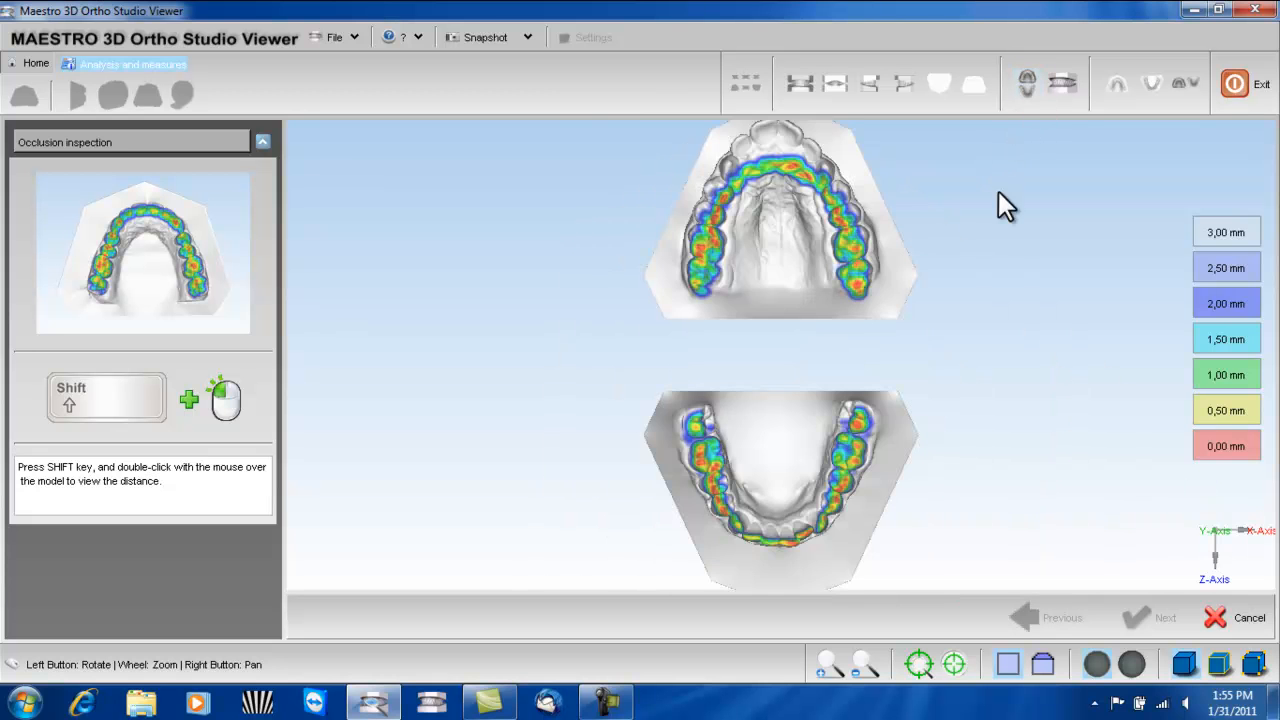
- Examine the contact areas on both arches, measure the occlusal distance on an upper molar, and leave the inspection
drag(859, 326, 887, 378)
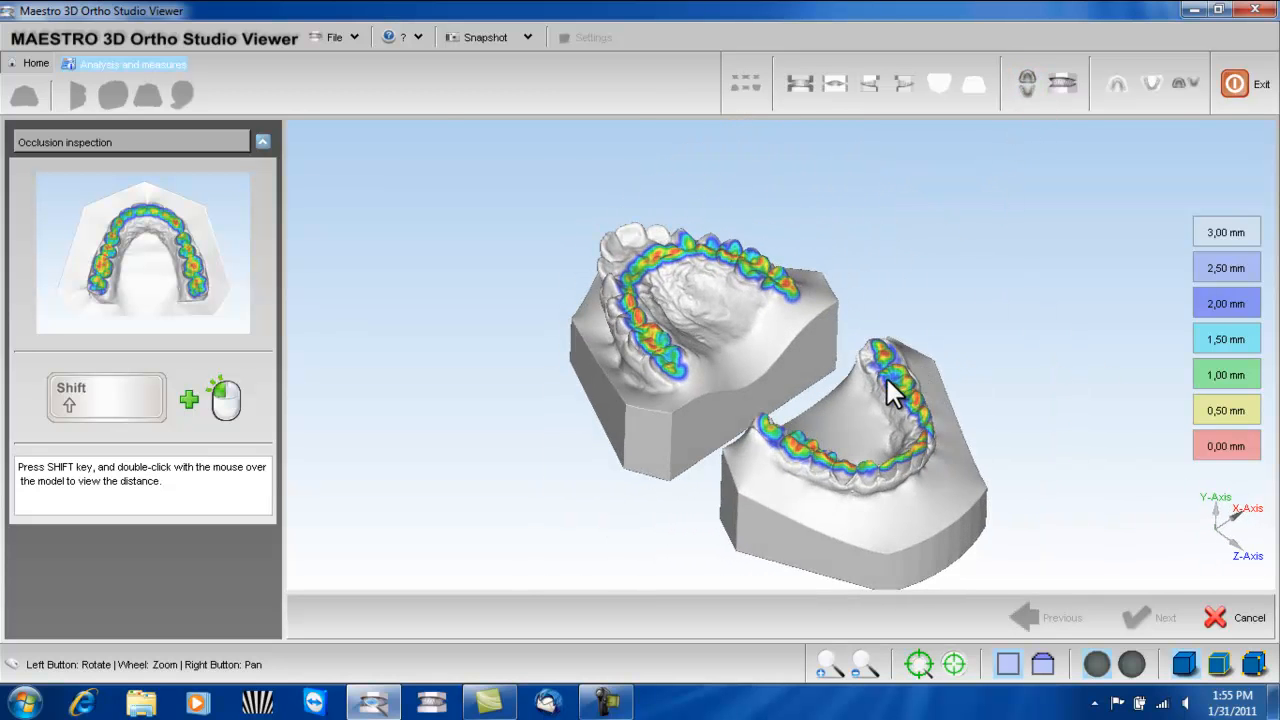
scroll(877, 379, up, 5)
drag(676, 343, 720, 395)
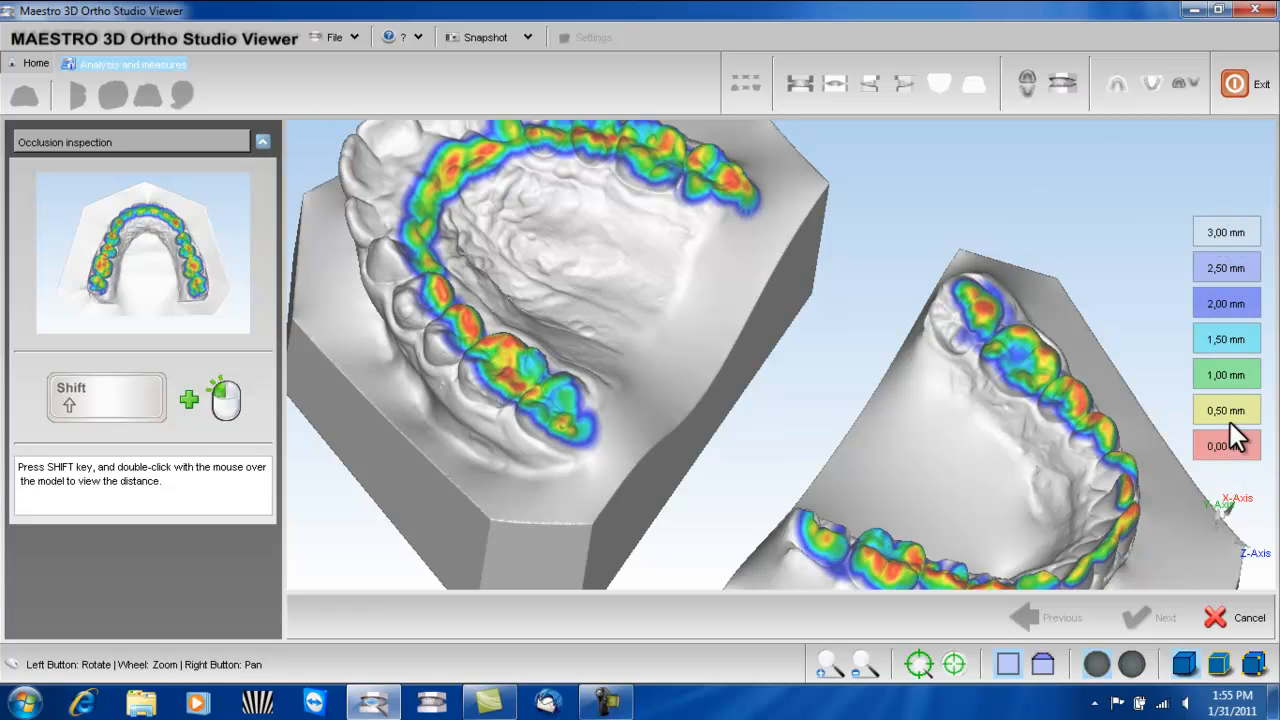
drag(877, 377, 933, 395)
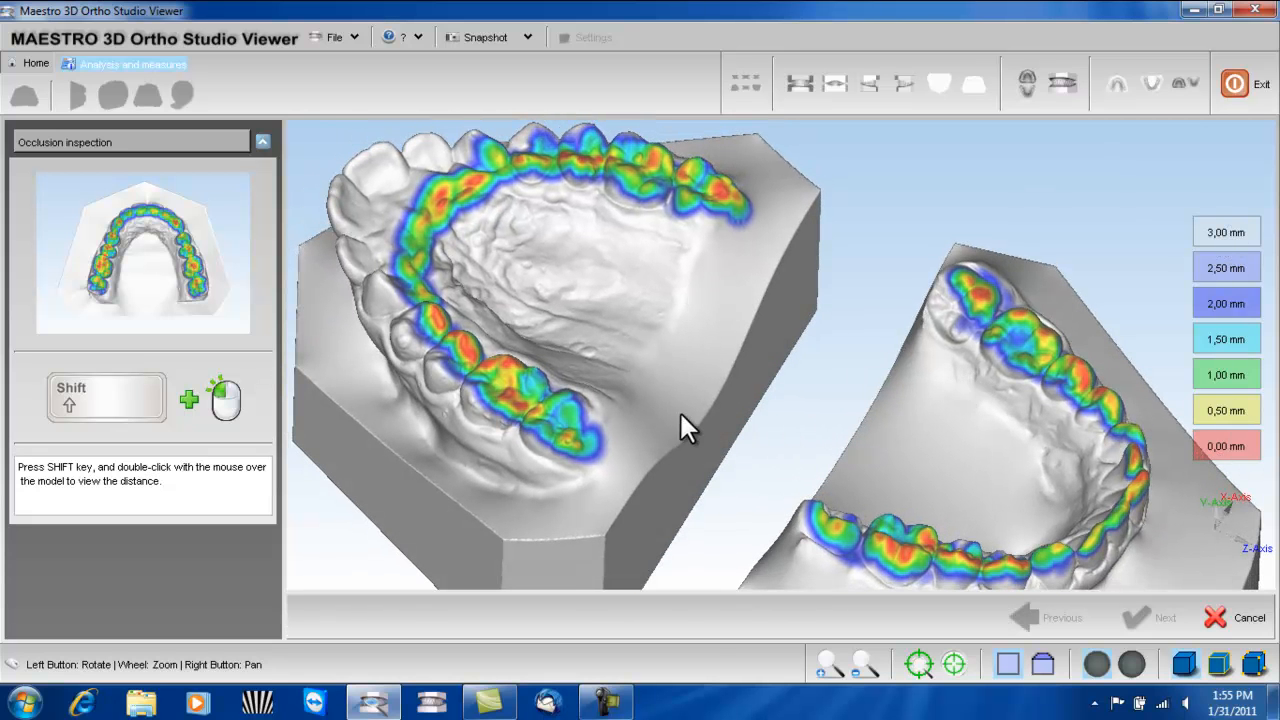
shift+double_click(507, 398)
shift+double_click(518, 408)
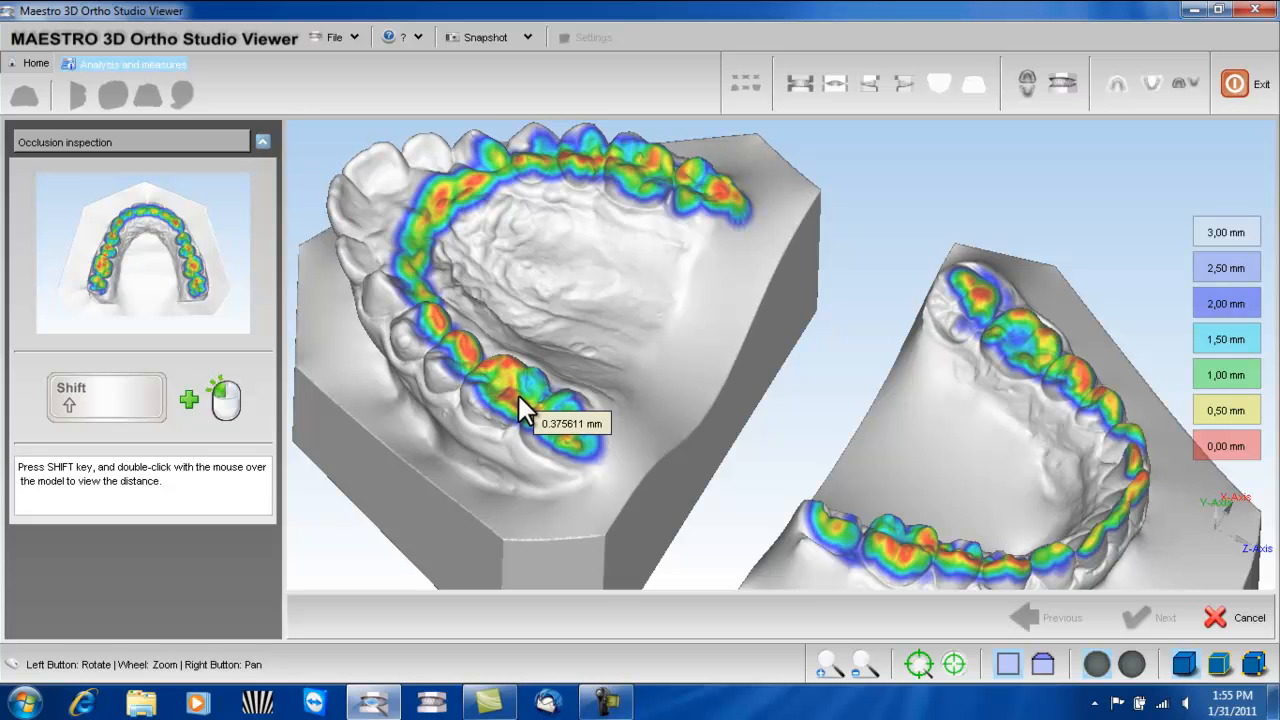
click(1215, 616)
click(610, 415)
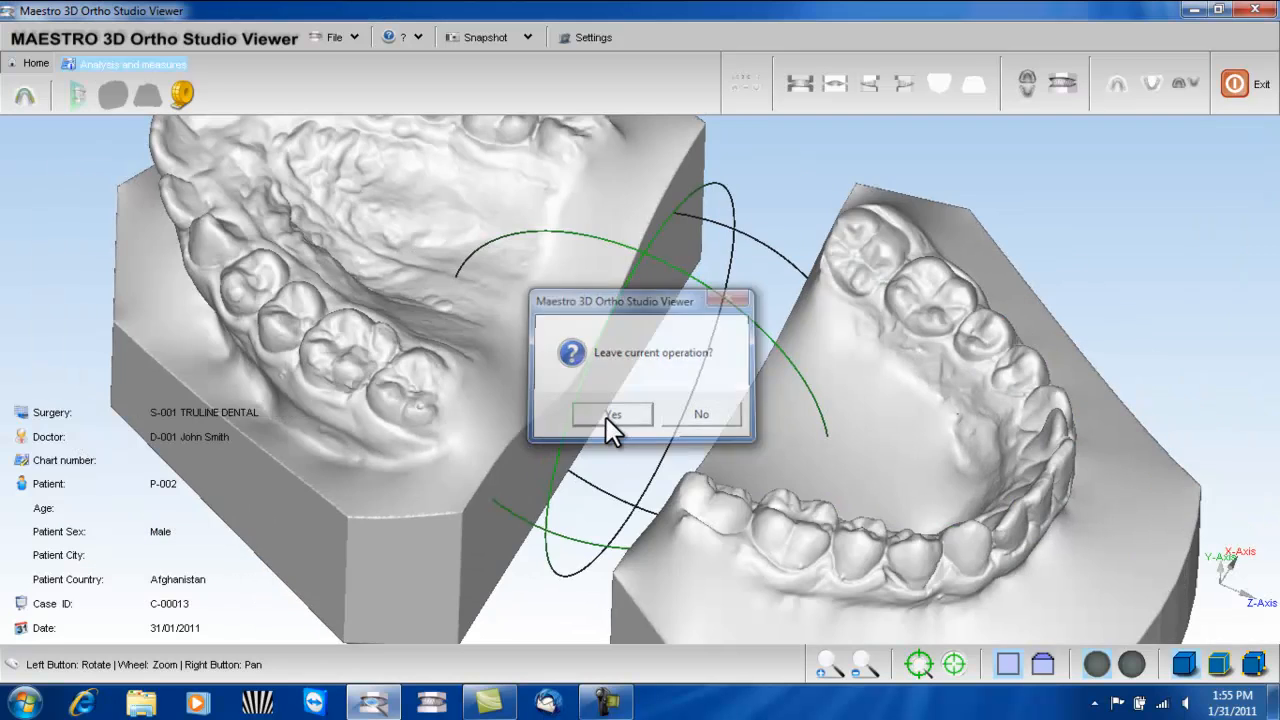
- Return to the front view, start the Sections tool, and turn the model to show the YZ plane cutting through it
drag(773, 542, 684, 546)
scroll(687, 526, down, 5)
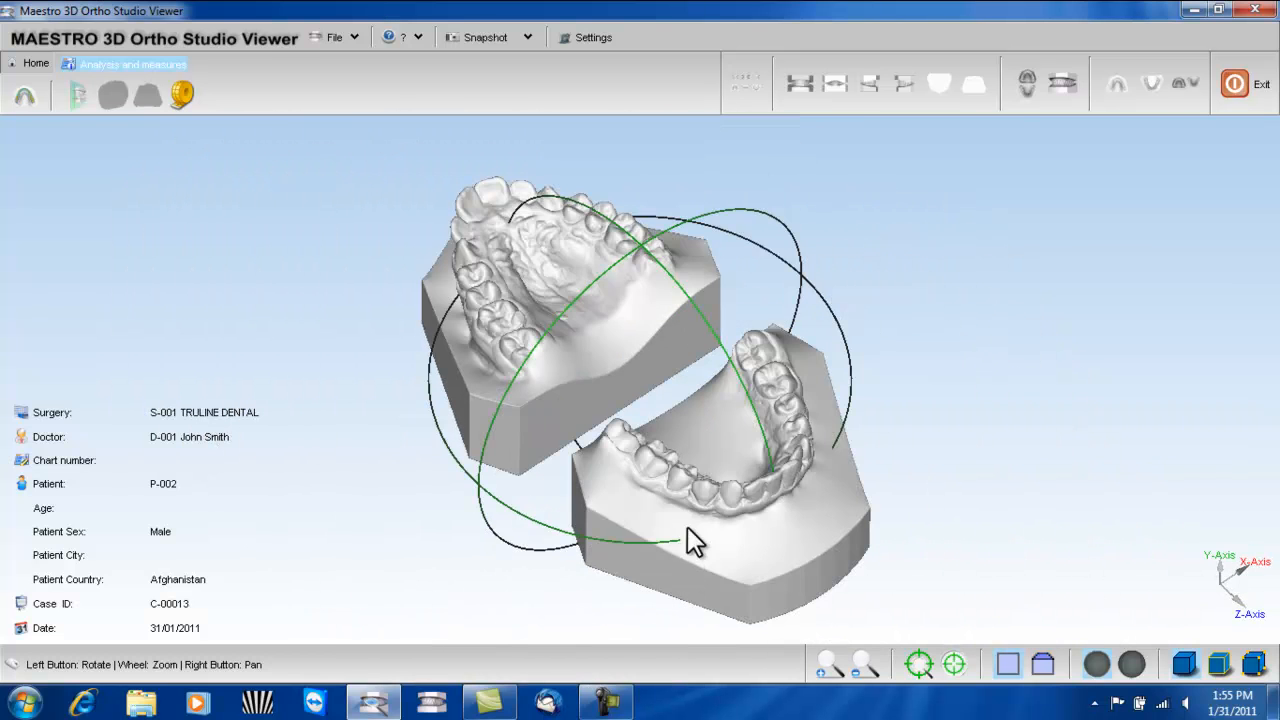
click(799, 83)
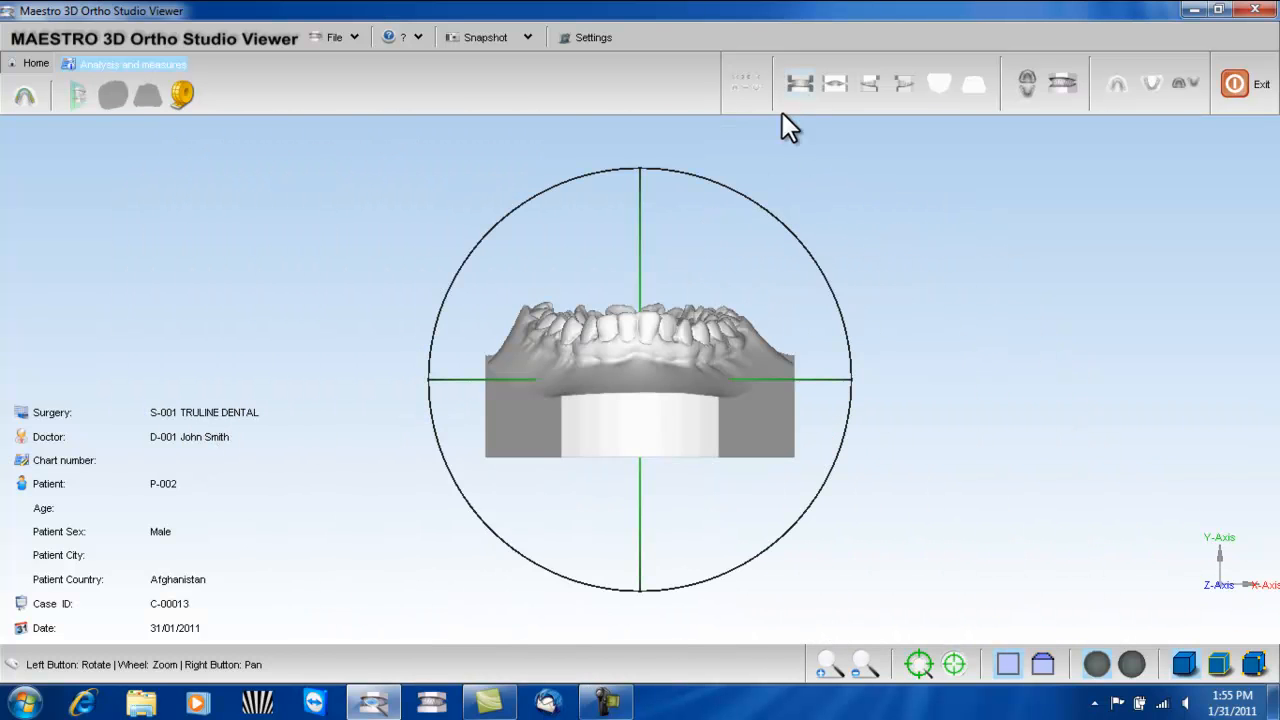
click(75, 95)
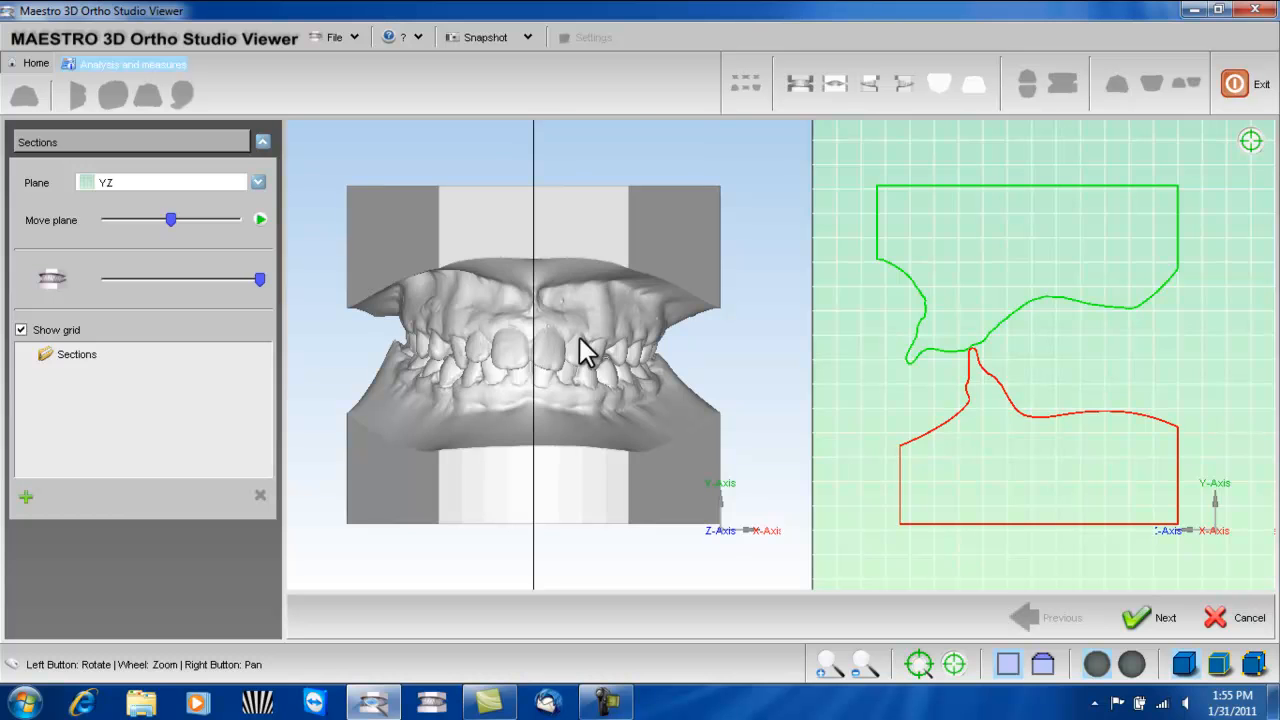
drag(638, 304, 668, 416)
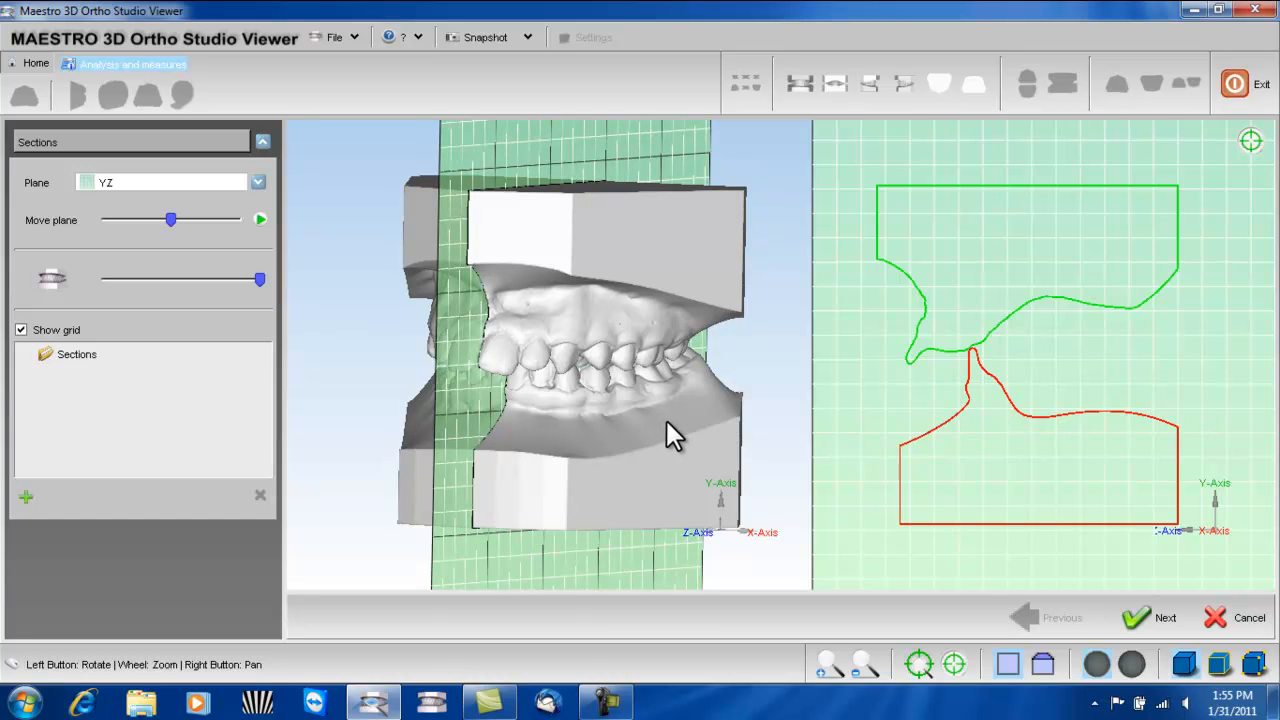
drag(668, 321, 663, 319)
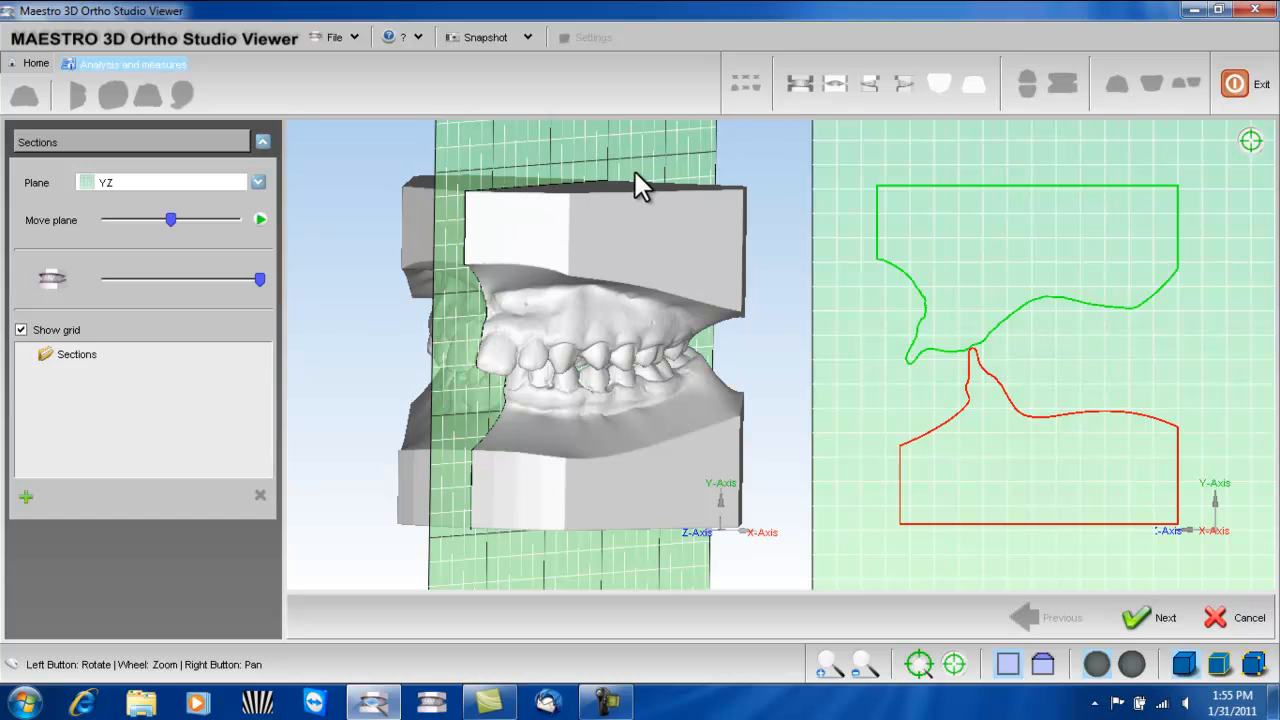
- Shift the YZ section plane onto a central incisor and measure the overjet between the upper and lower profiles
mouse_move(168, 217)
mouse_down()
mouse_move(206, 217)
mouse_move(165, 221)
mouse_move(179, 221)
mouse_up()
drag(637, 357, 611, 358)
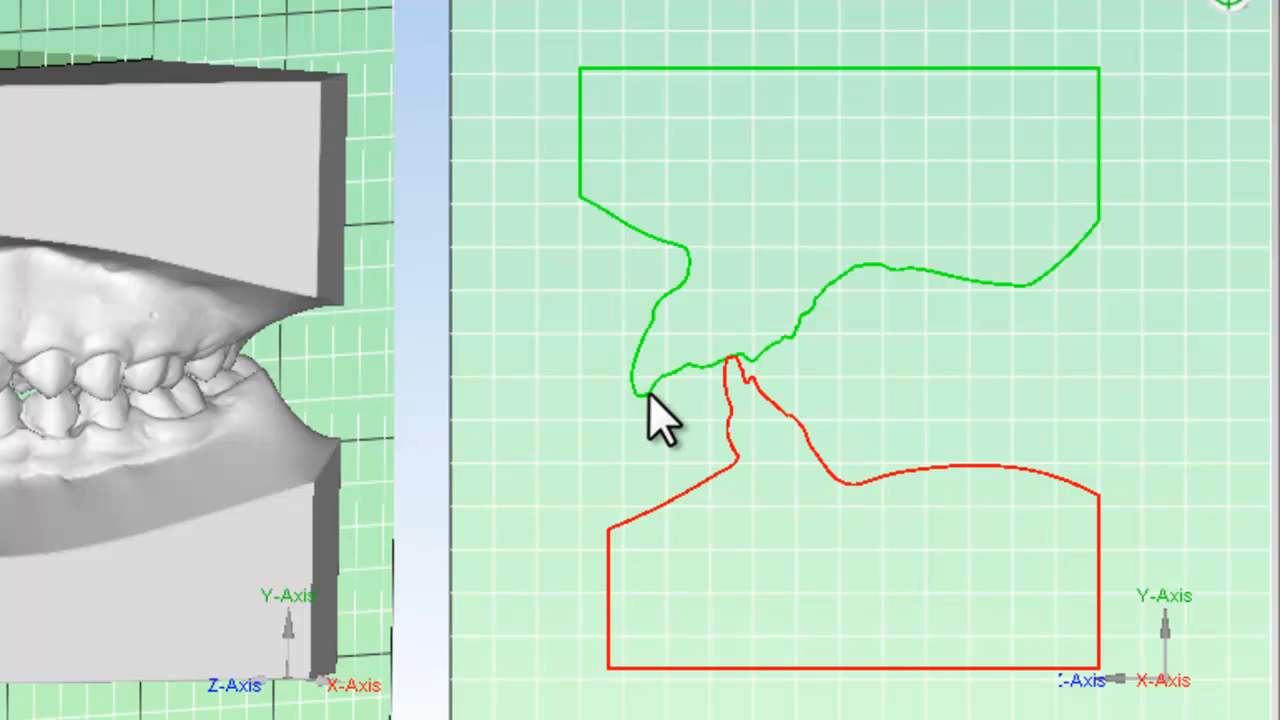
click(726, 393)
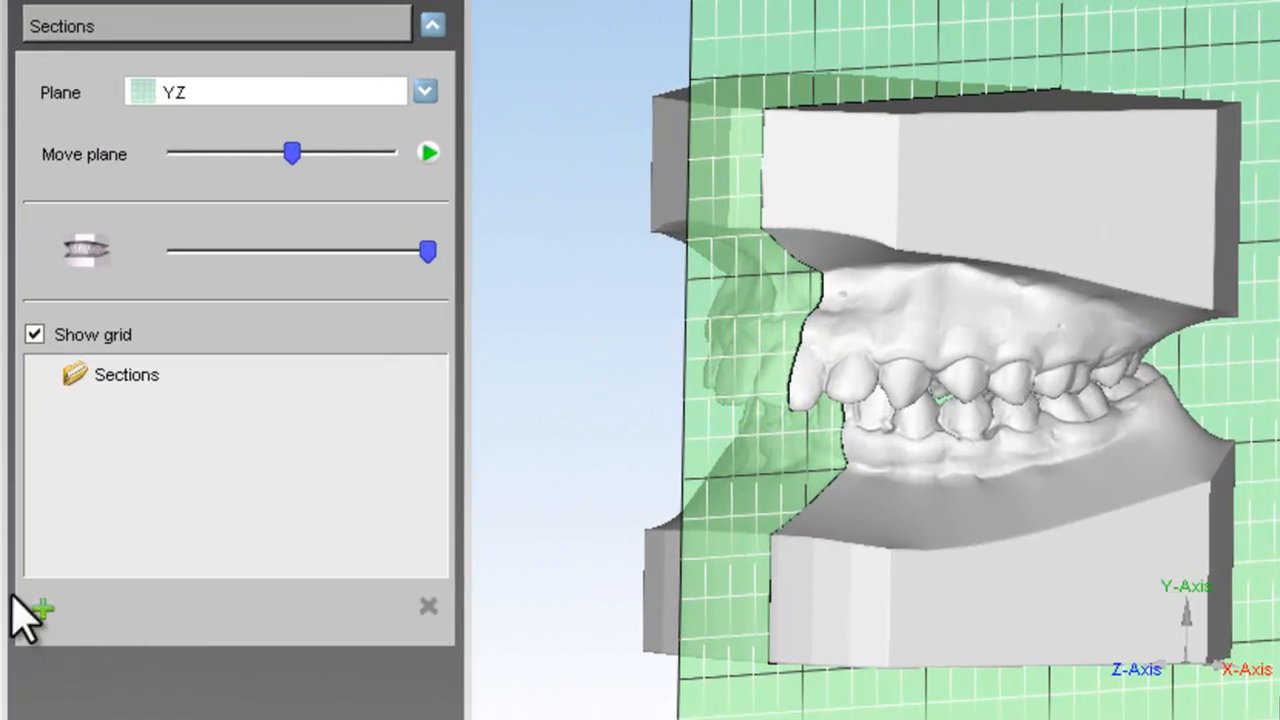
- Add the current section to the sections list and name it OVERJET 1
click(42, 609)
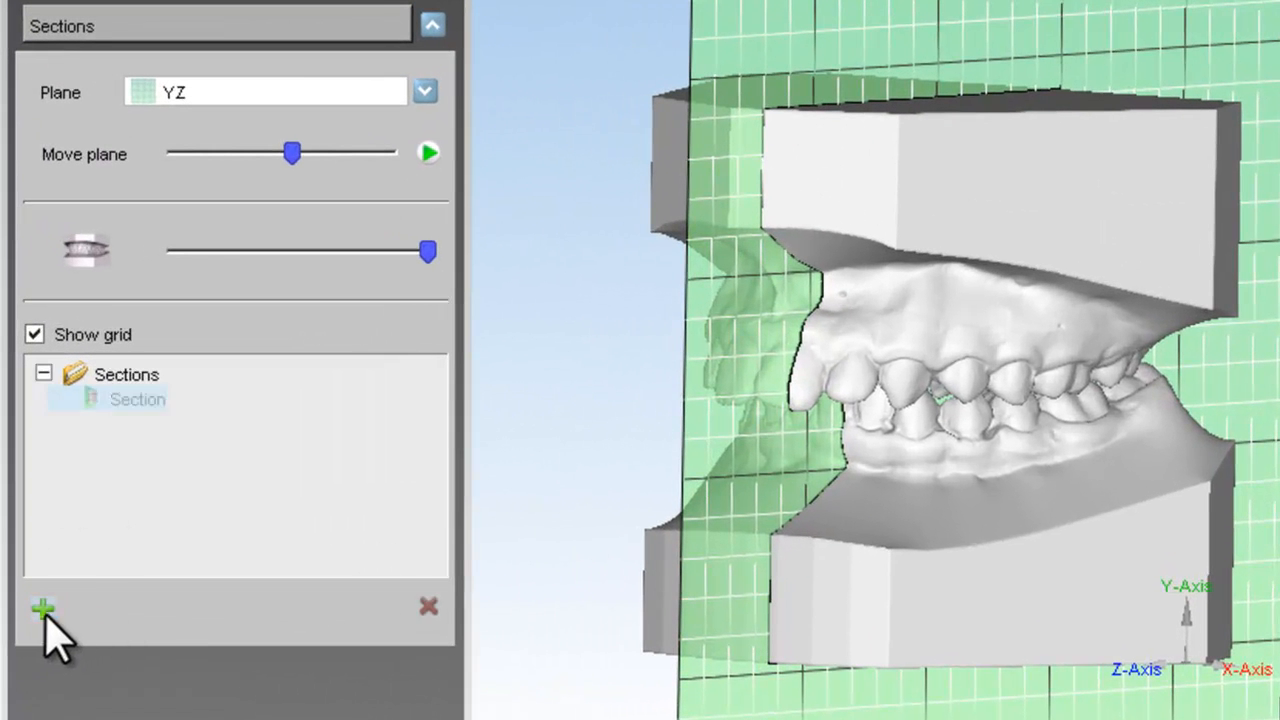
click(133, 404)
key(BackSpace)
key(BackSpace)
key(BackSpace)
key(BackSpace)
key(BackSpace)
key(BackSpace)
key(BackSpace)
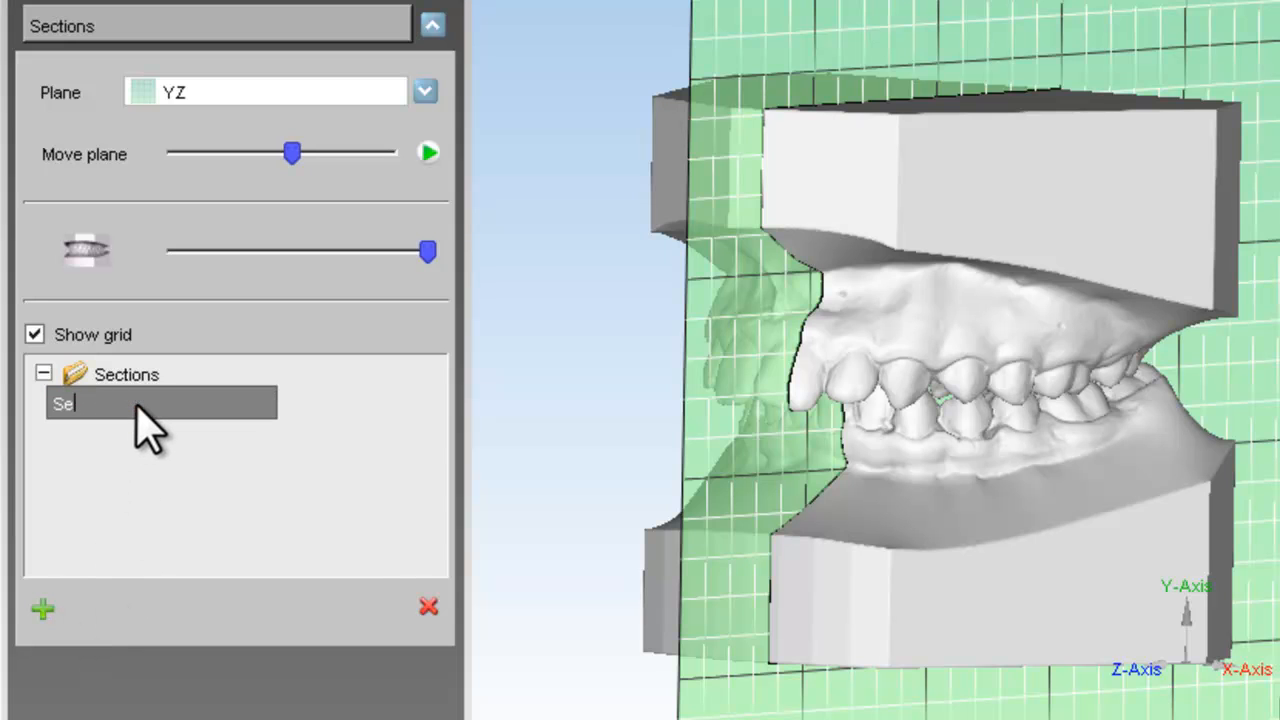
text(OVERJET 1)
key(Return)
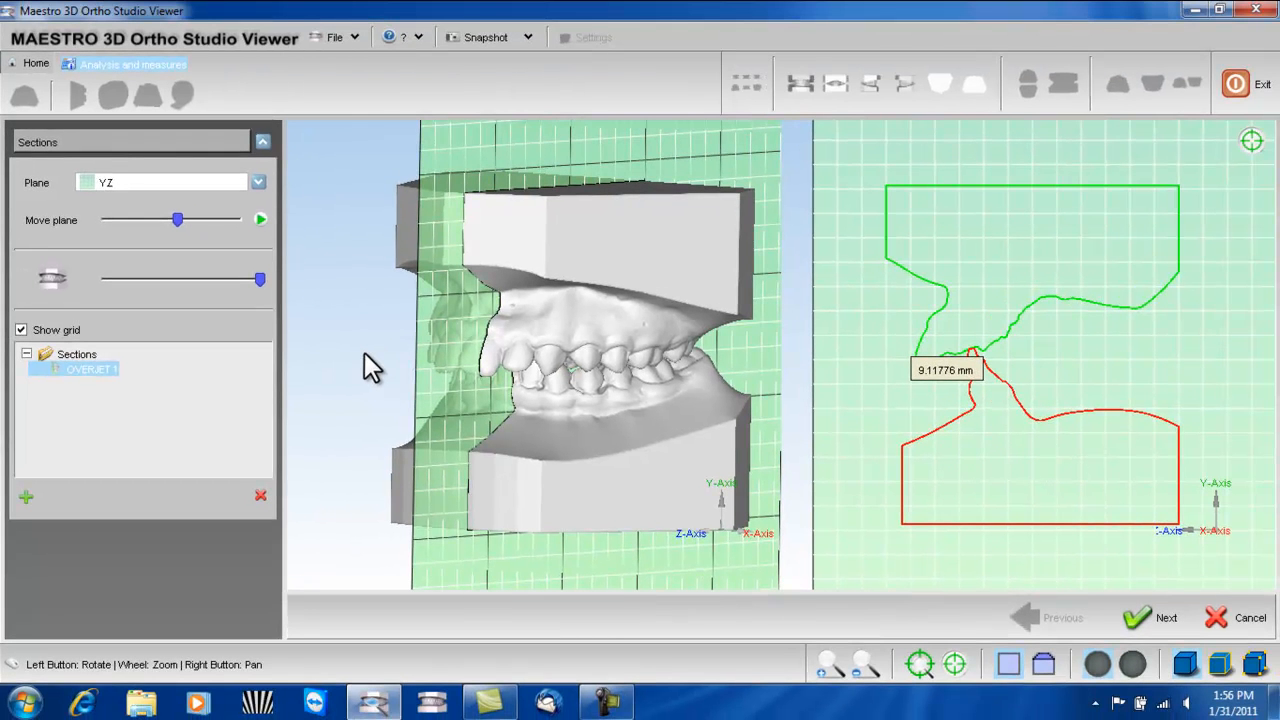
- Check the available section planes, keep YZ, and accept the section analysis
click(257, 181)
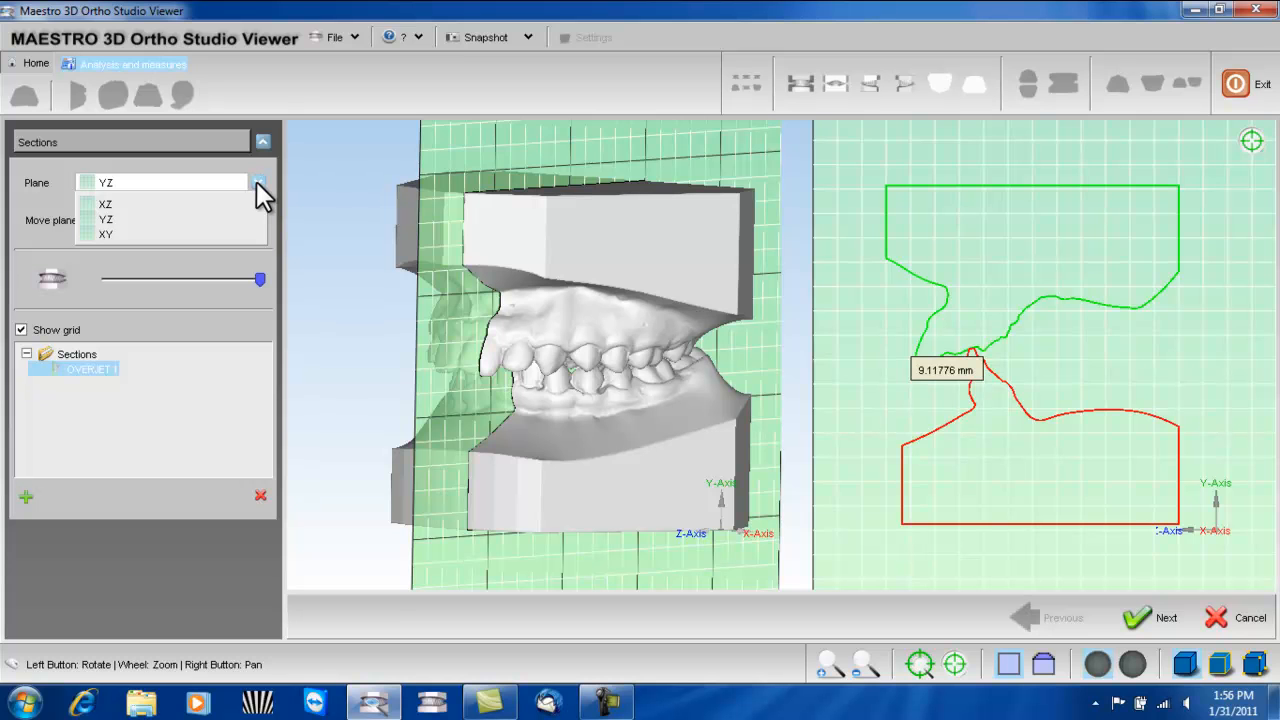
click(326, 192)
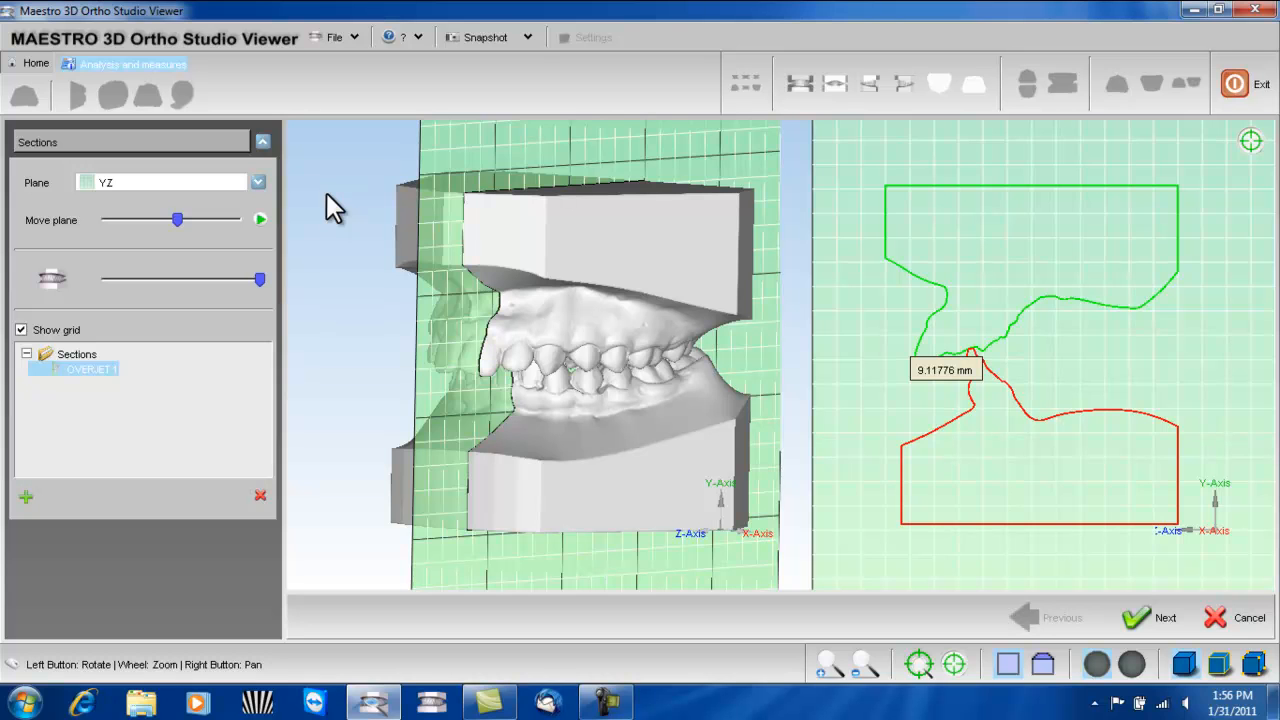
click(1136, 618)
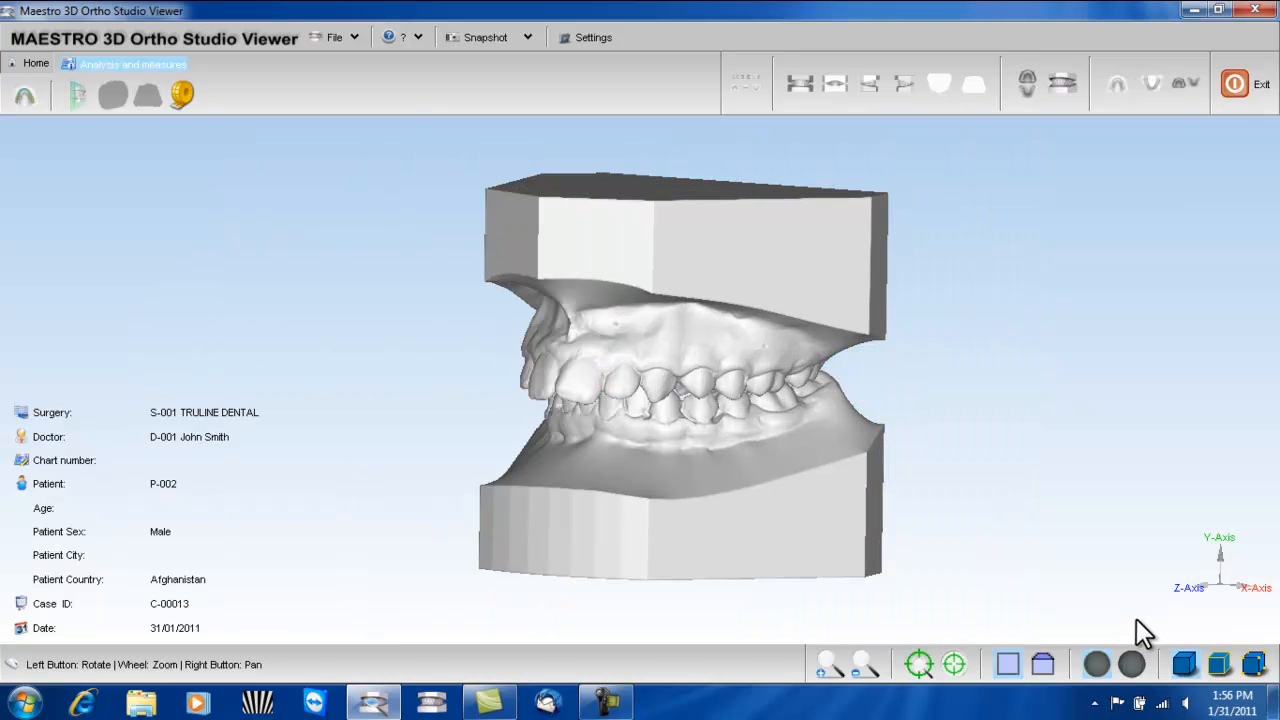
- Show the upper arch alone and turn it to an enlarged occlusal view
drag(647, 477, 632, 281)
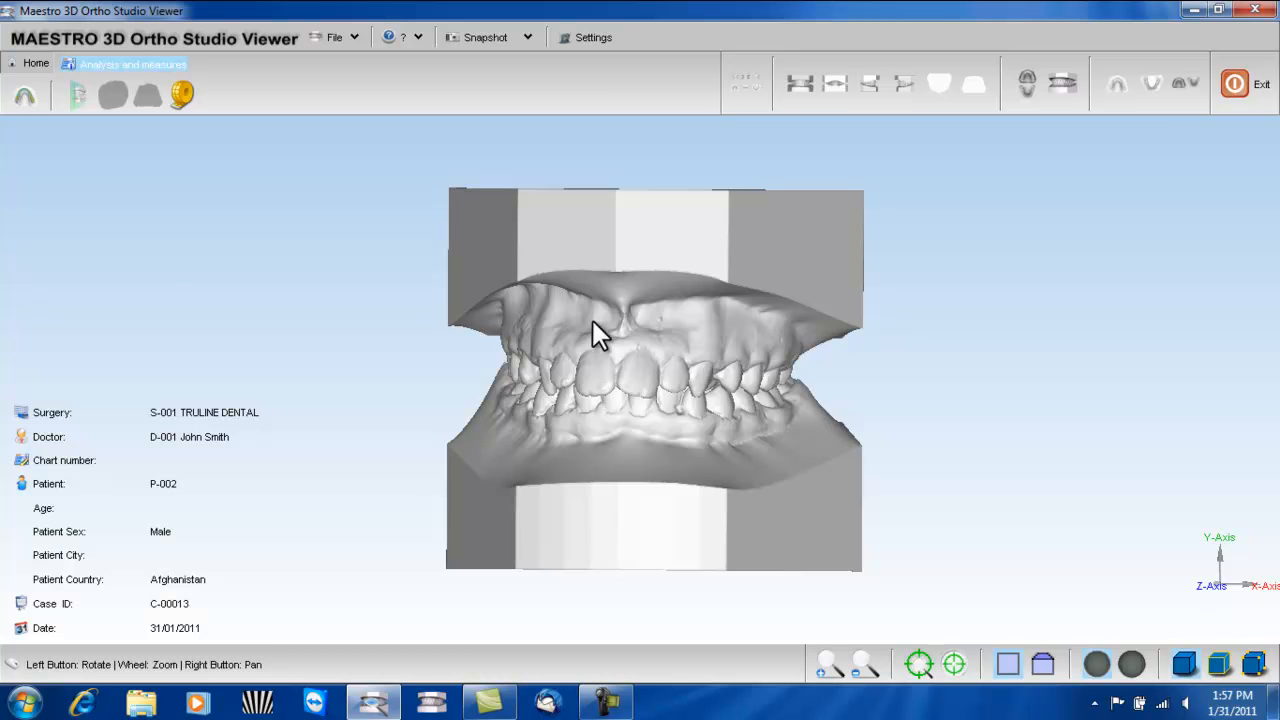
click(1118, 86)
drag(857, 414, 408, 184)
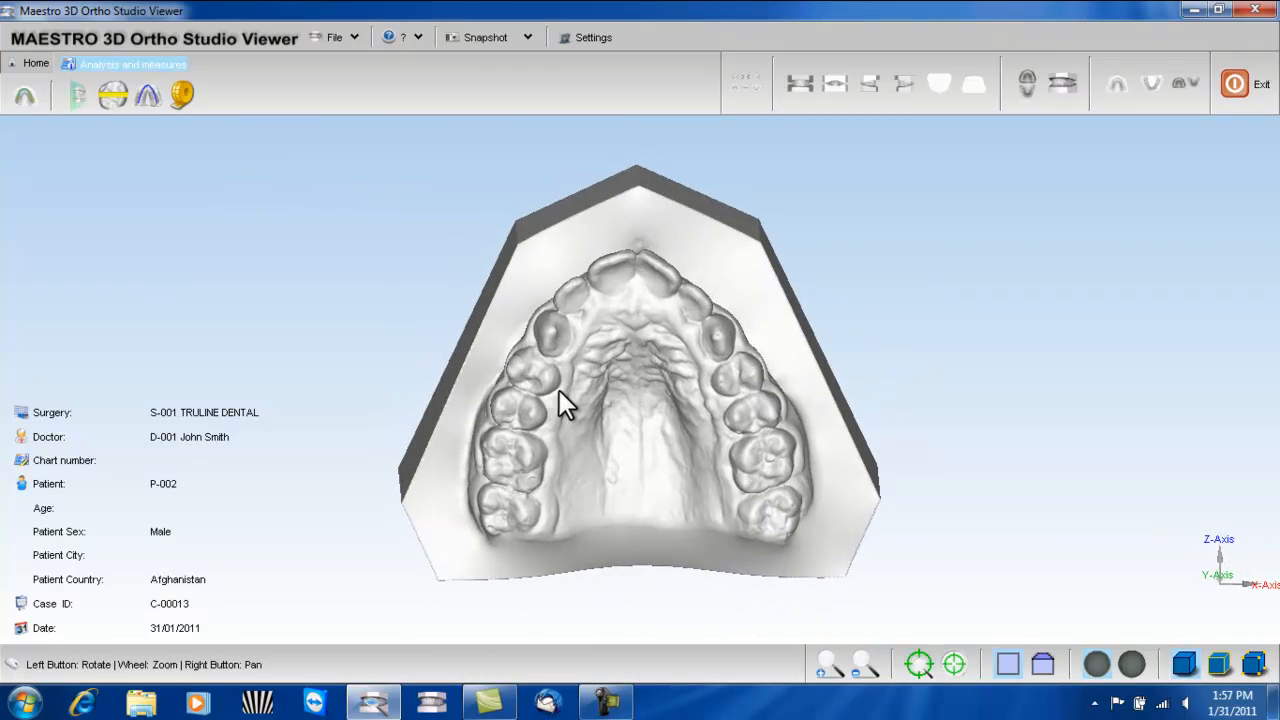
scroll(559, 390, up, 2)
drag(559, 390, 569, 408)
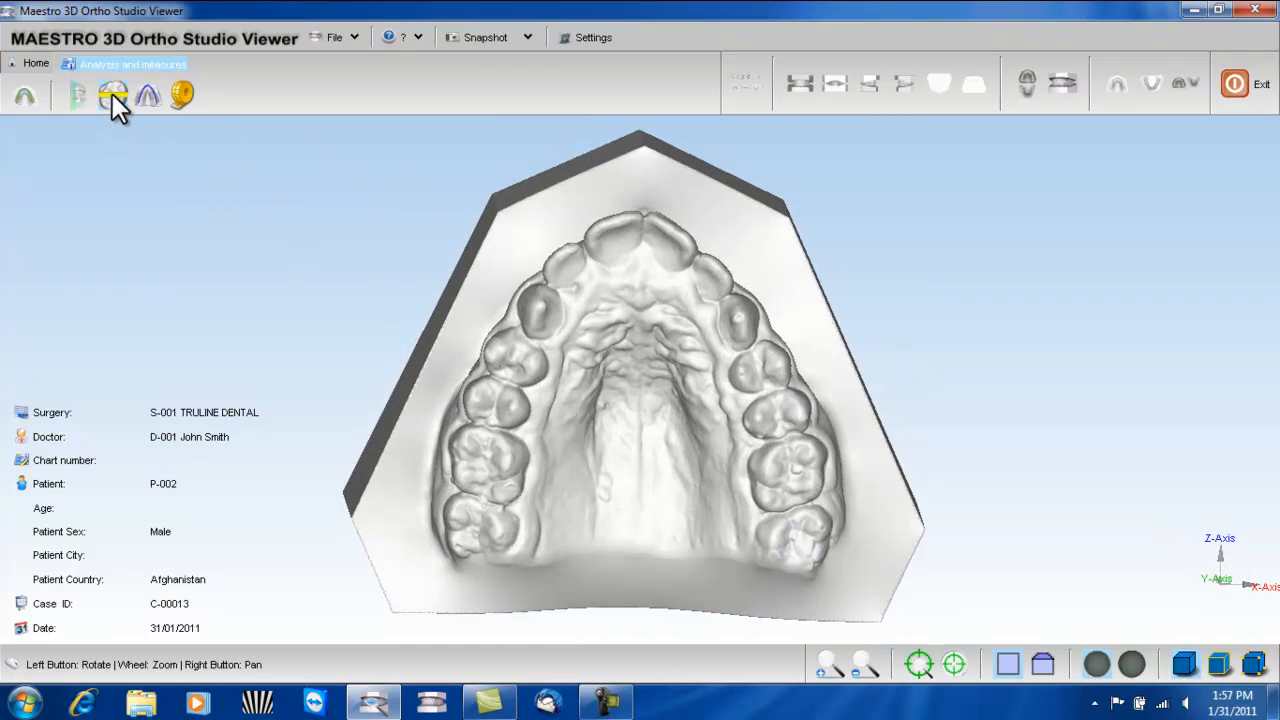
- Start the teeth measurement analysis, measure the width of the rearmost upper right molar, and assign it to tooth 17
click(114, 96)
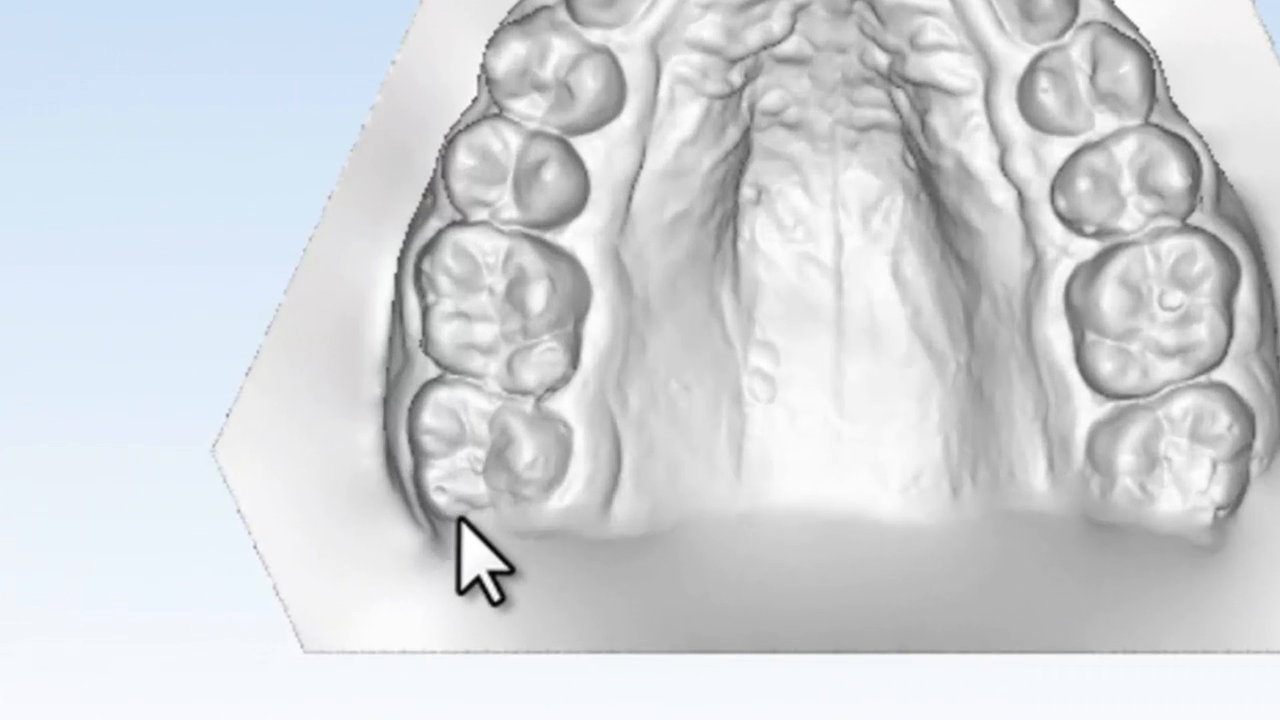
click(458, 517)
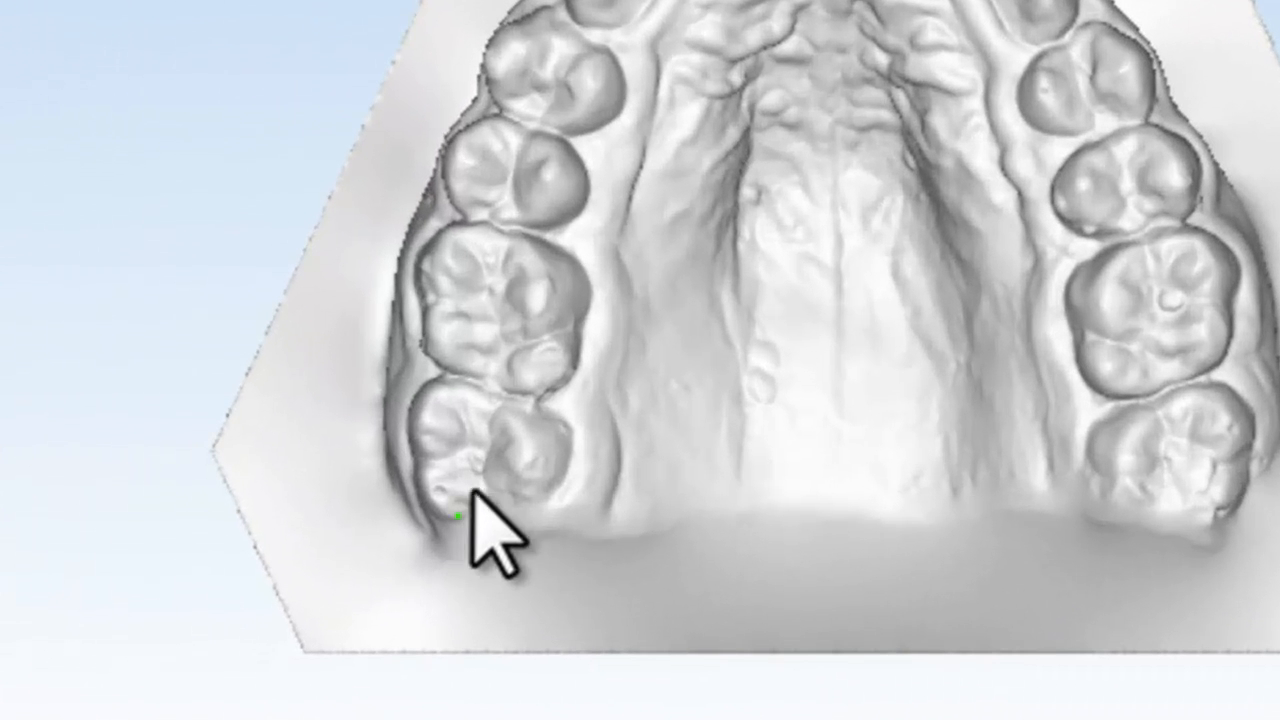
click(471, 385)
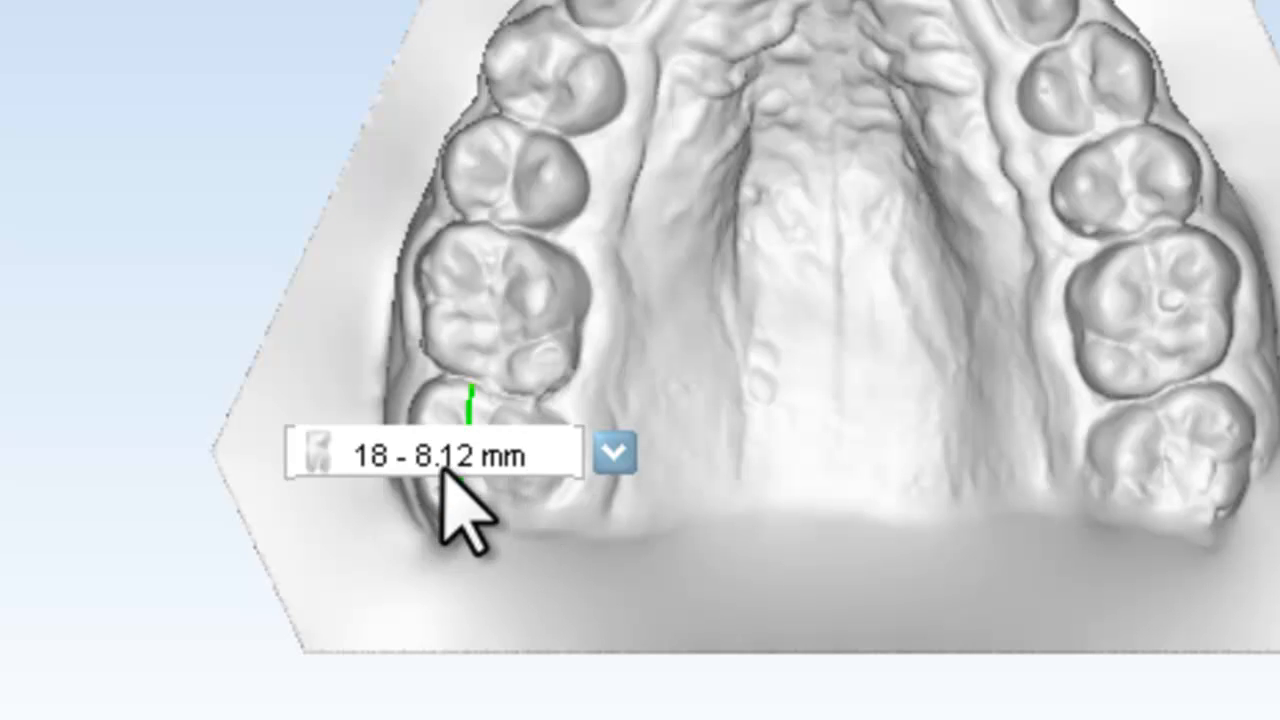
click(620, 455)
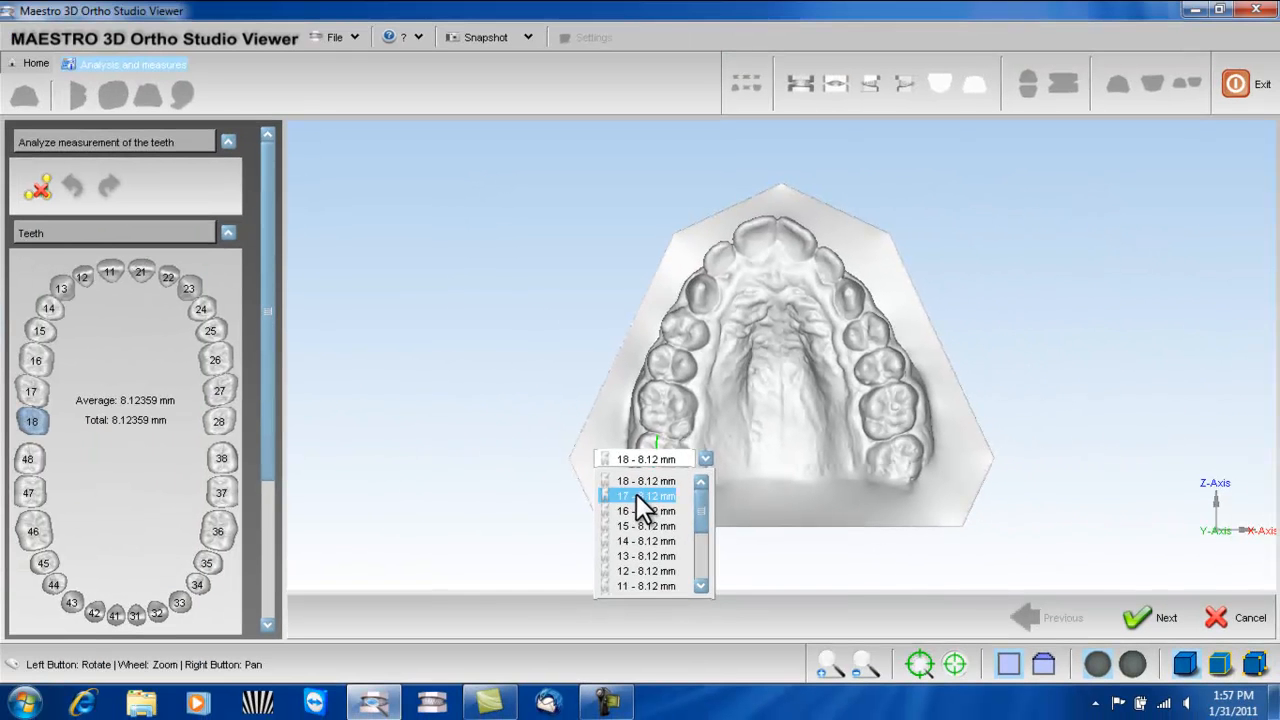
click(613, 503)
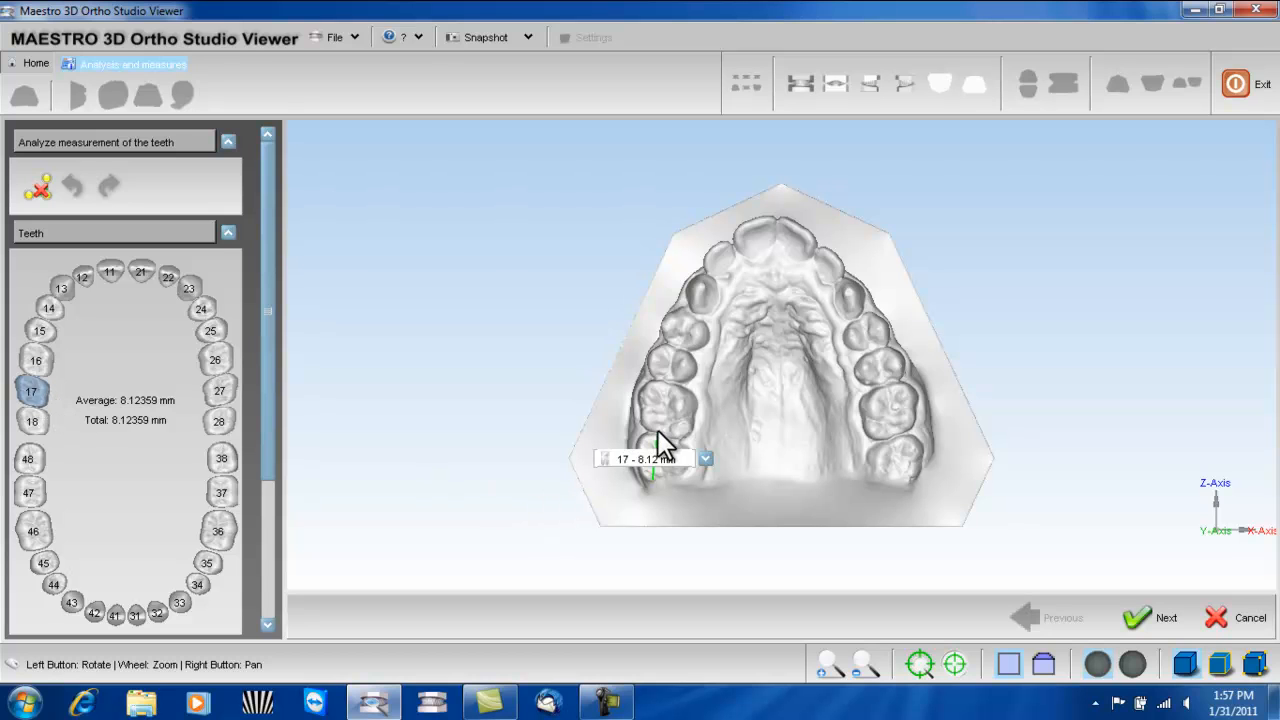
- Measure the widths of upper teeth 16, 15, 14, 13, 12 and 11 in sequence along the arch
click(664, 384)
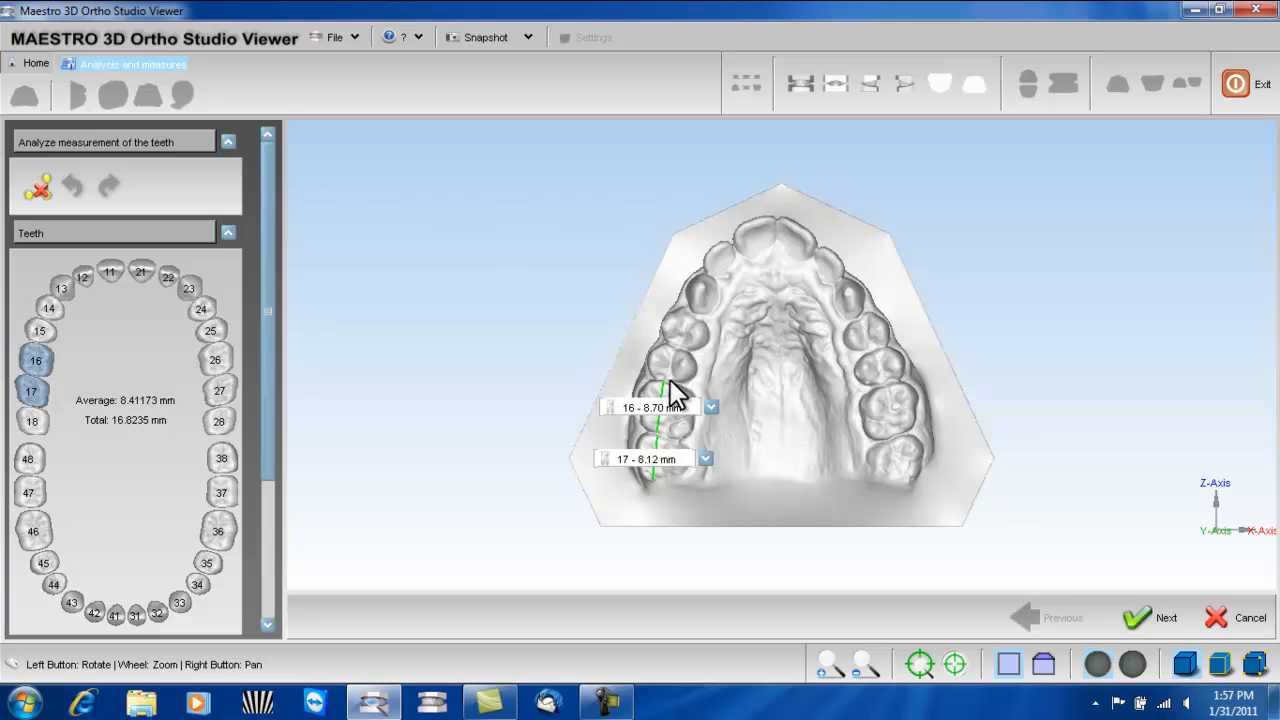
click(674, 356)
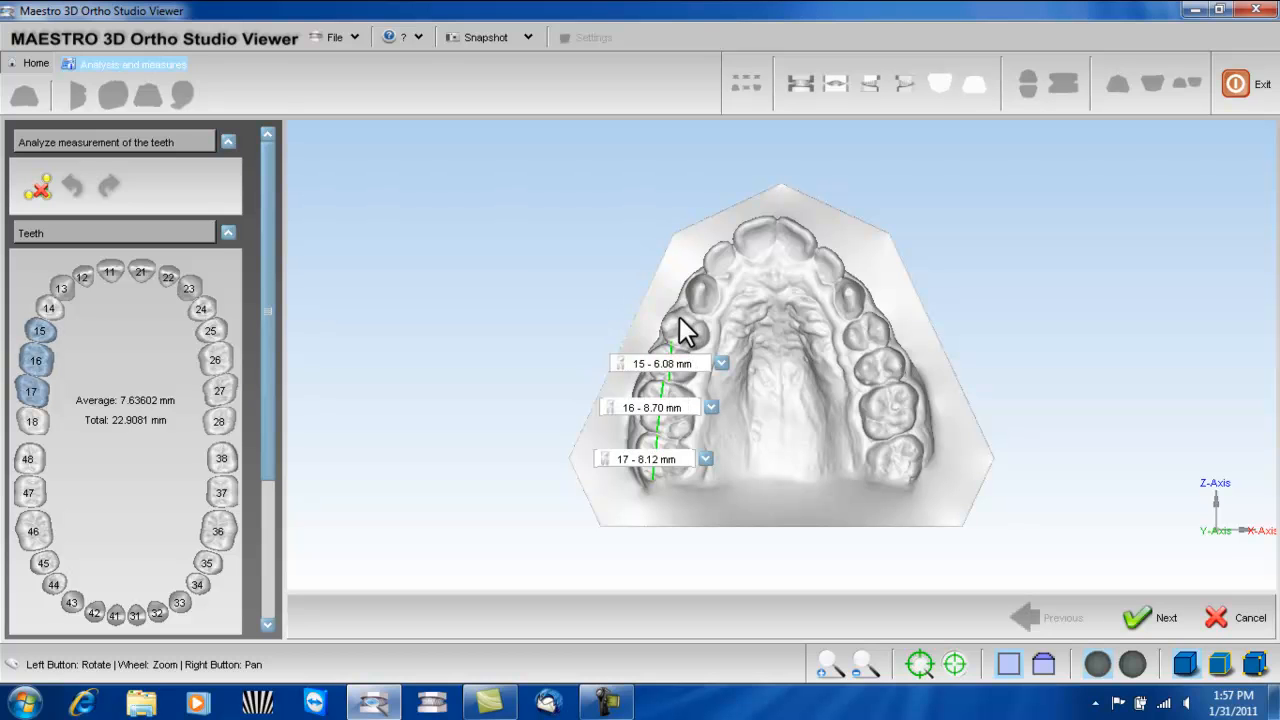
click(691, 306)
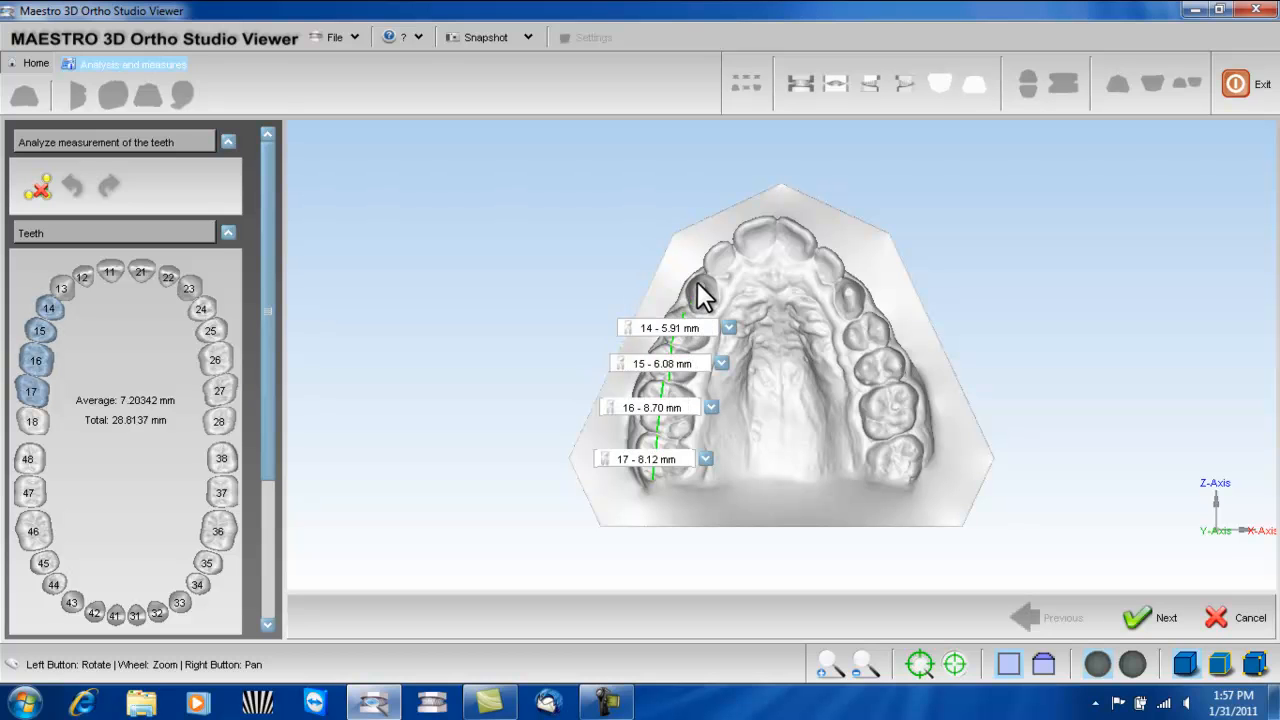
click(705, 275)
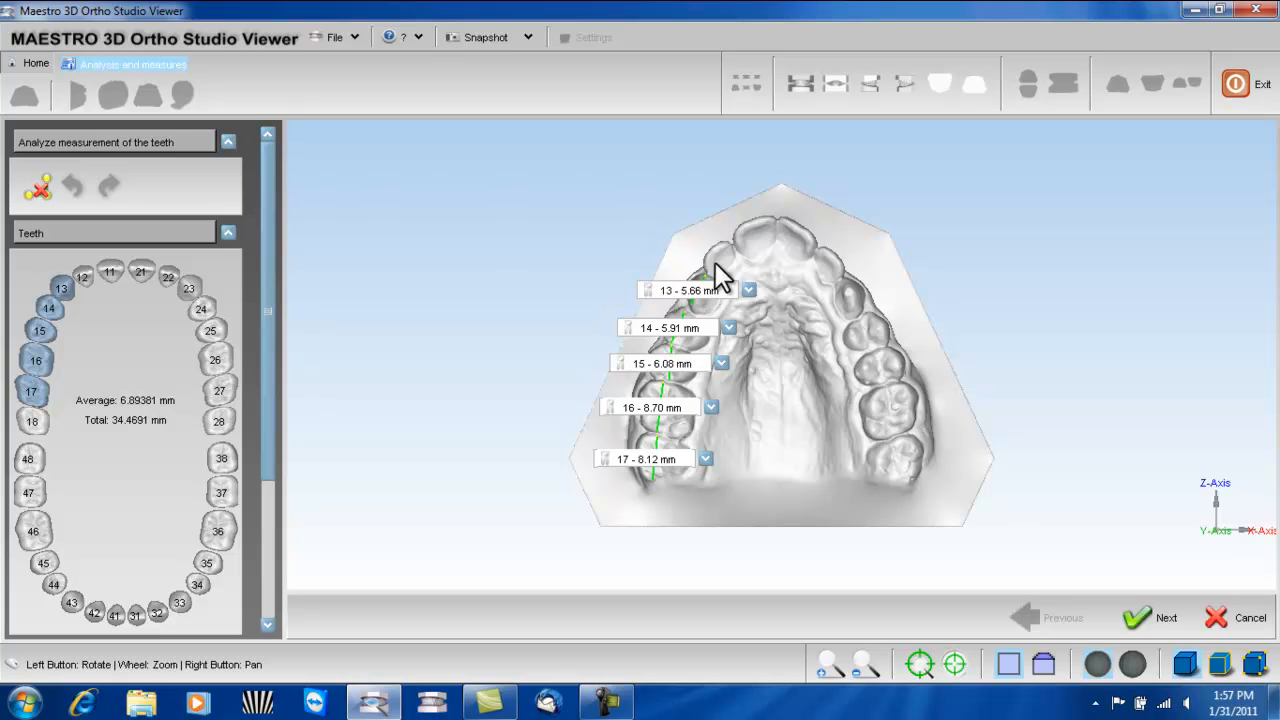
click(733, 244)
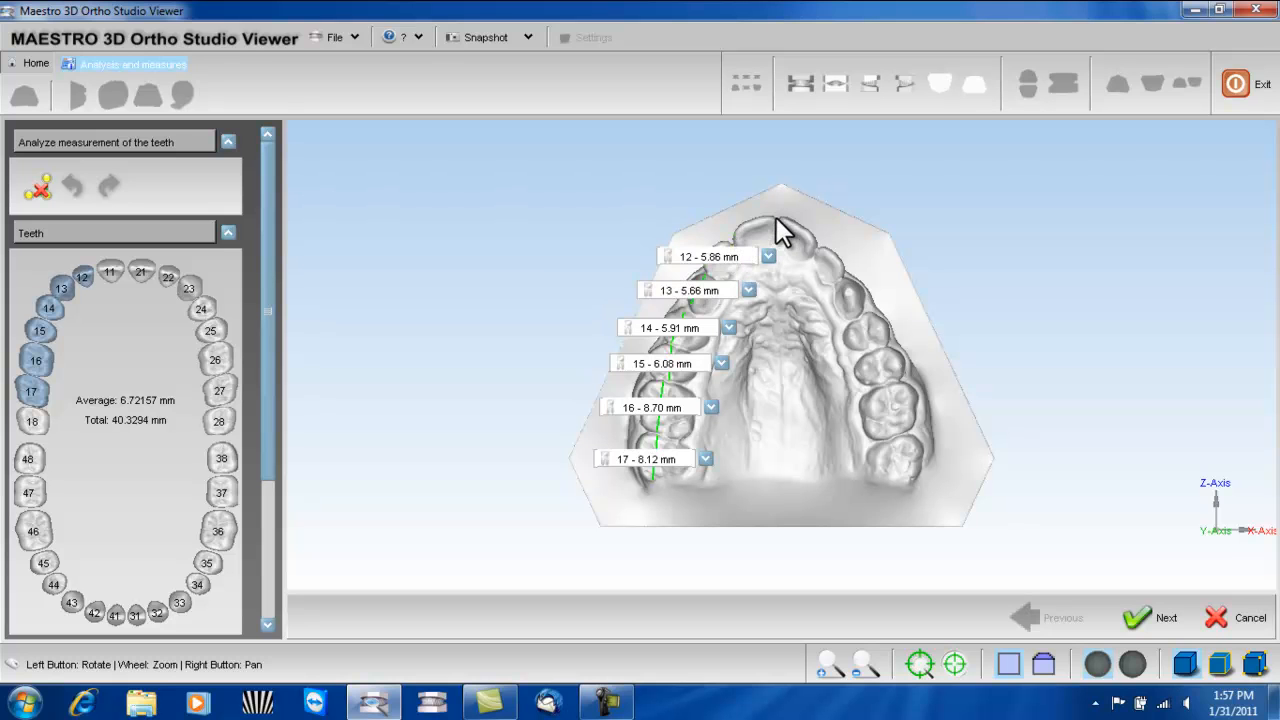
click(776, 221)
drag(895, 348, 849, 396)
scroll(865, 358, up, 5)
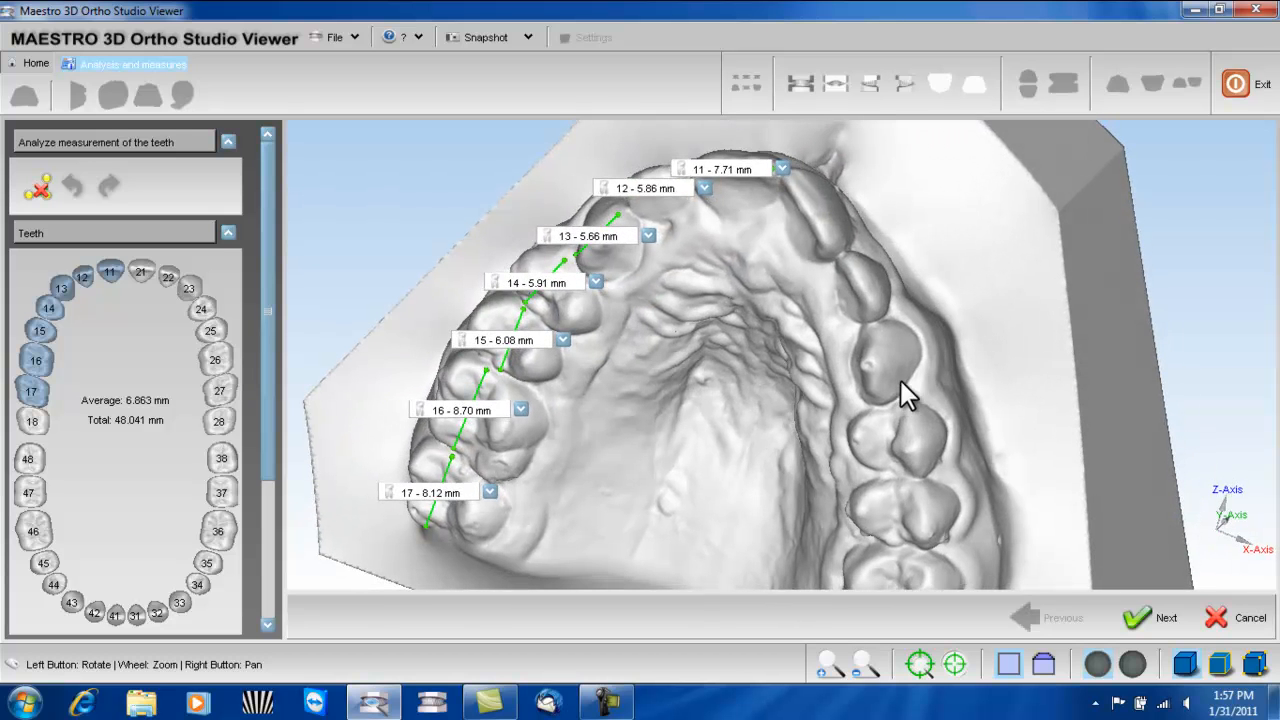
- Measure the widths of upper teeth 21, 22, 23, 24, 25, 26 and 27 in sequence along the arch
click(836, 247)
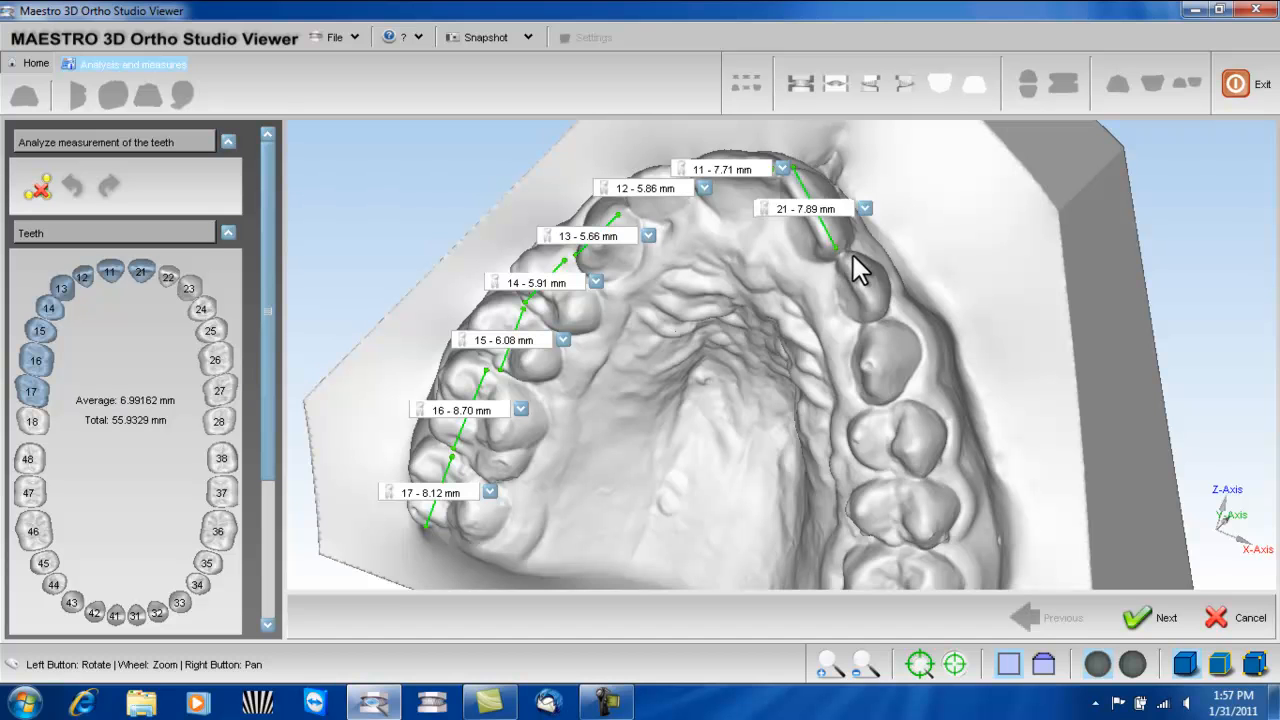
click(881, 315)
click(878, 402)
drag(949, 423, 903, 308)
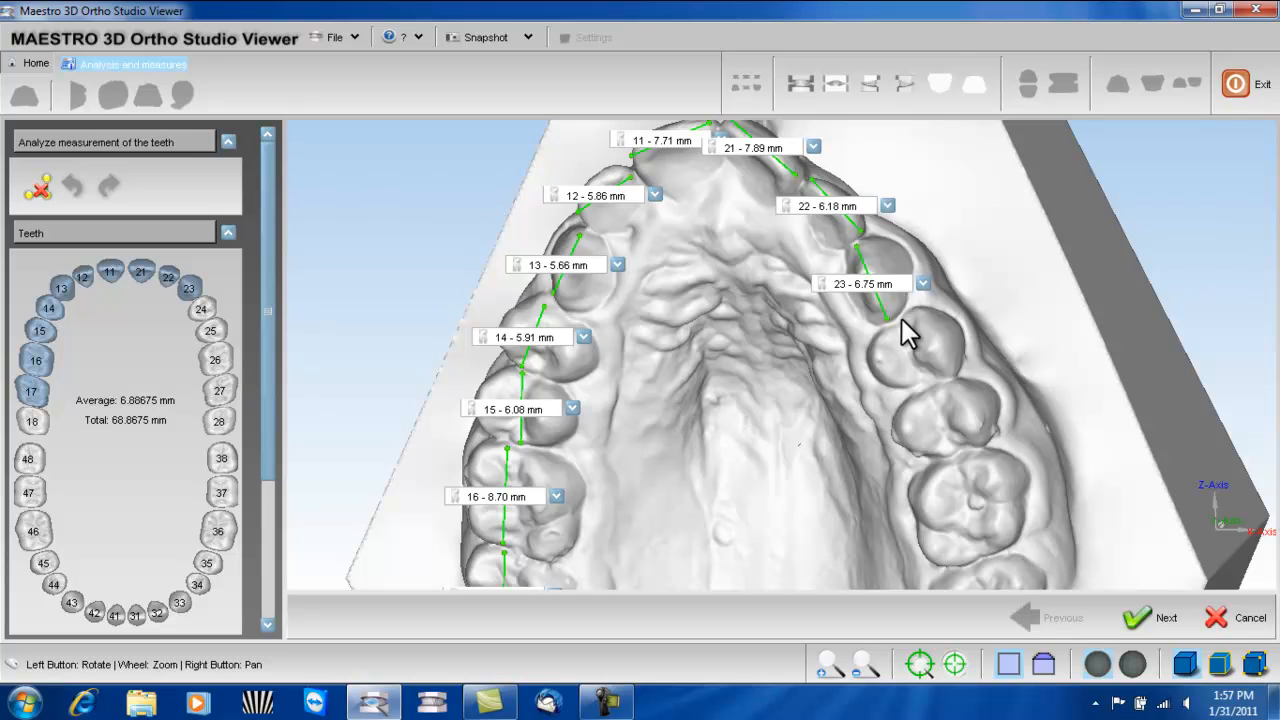
click(925, 378)
click(955, 449)
drag(1014, 463, 1013, 368)
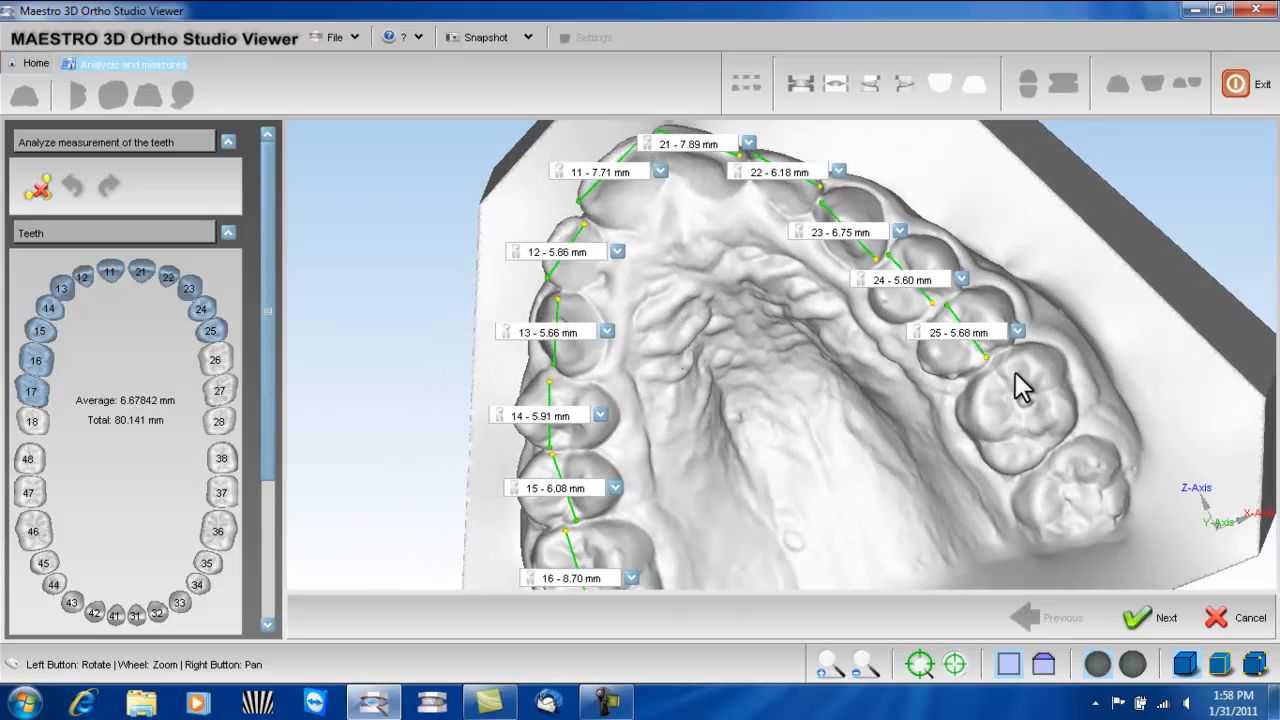
click(1049, 452)
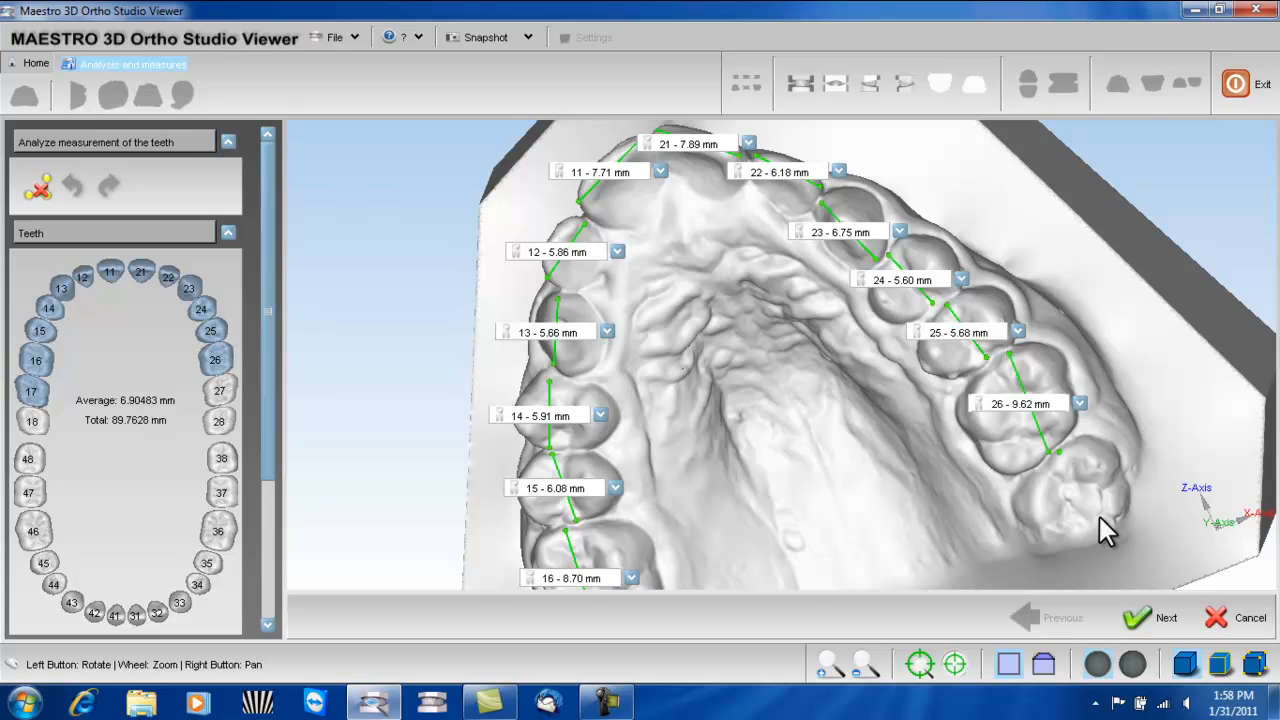
click(1099, 537)
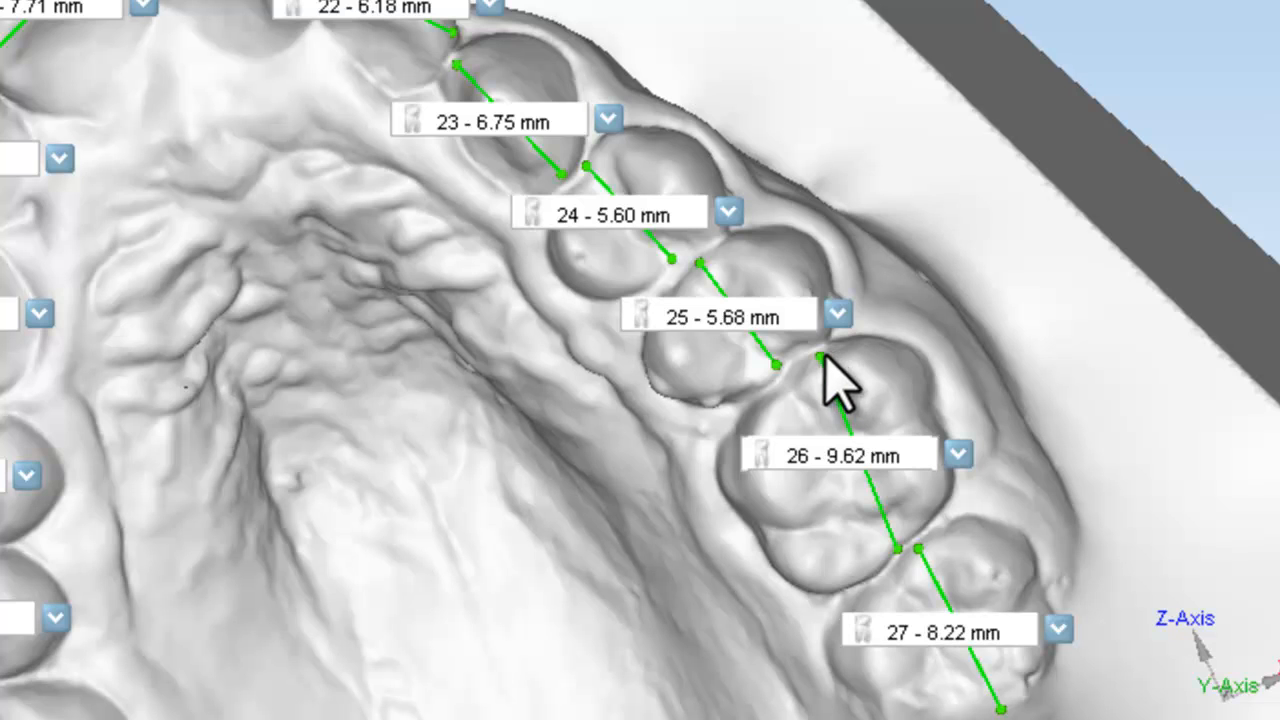
- Move the front endpoint of tooth 26's width measurement closer to tooth 25 and accept the teeth measurement analysis
drag(820, 357, 789, 386)
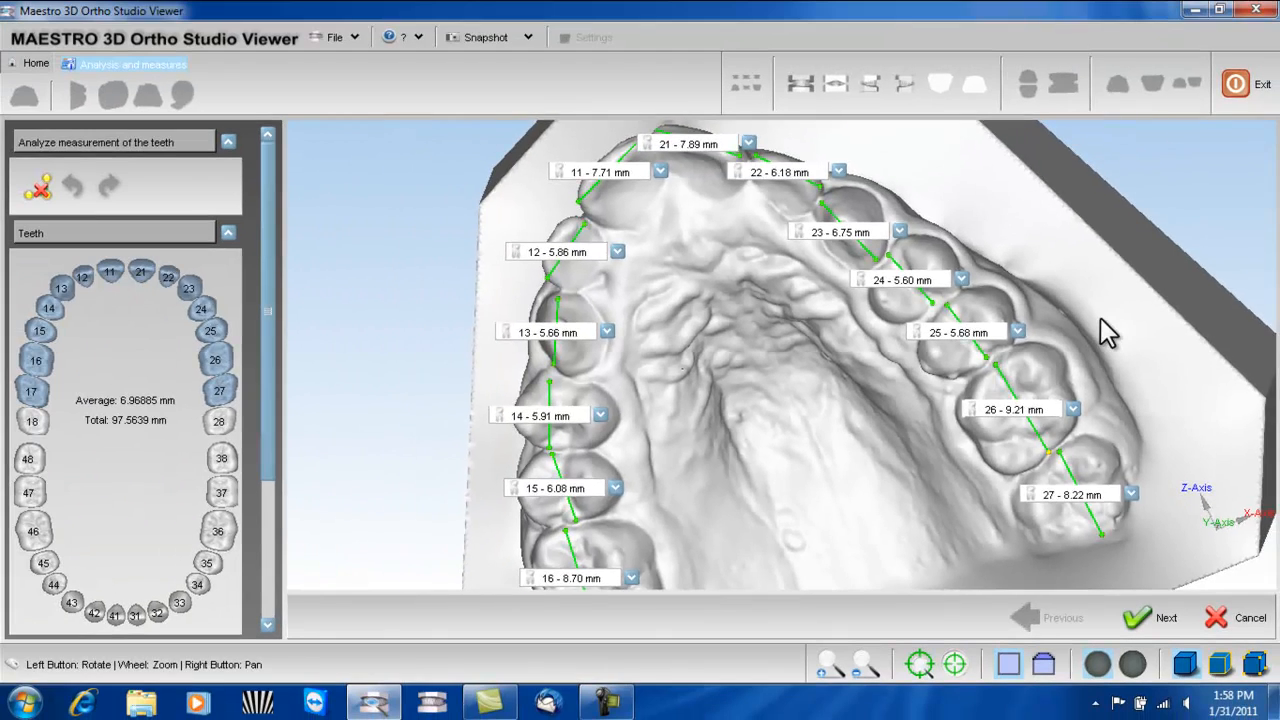
scroll(1100, 317, up, 1)
scroll(1100, 317, down, 4)
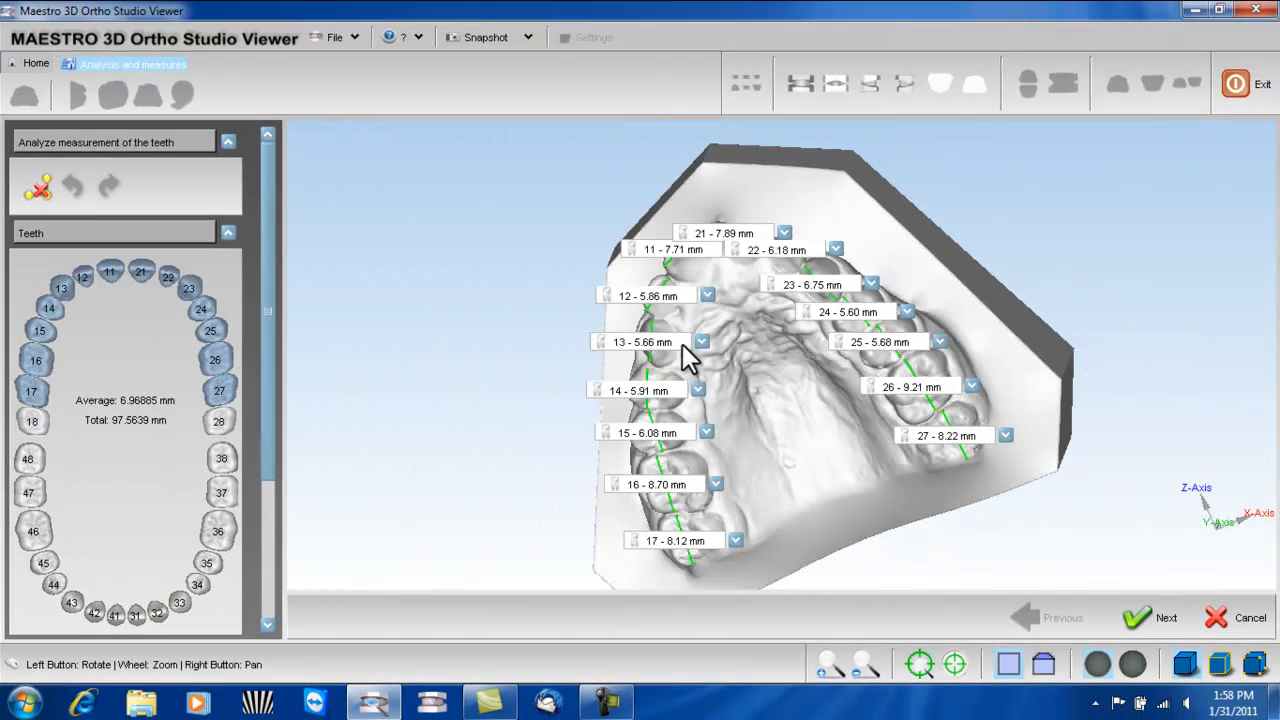
drag(783, 251, 816, 366)
scroll(816, 366, up, 2)
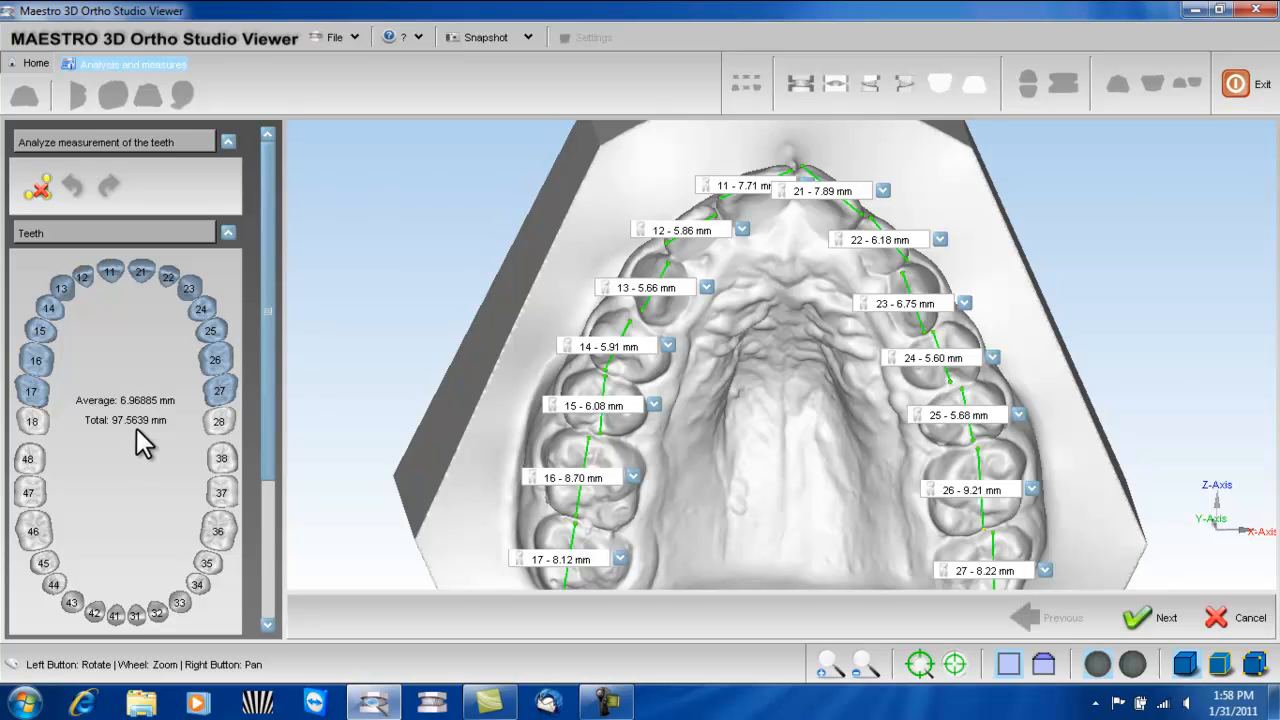
drag(680, 452, 697, 423)
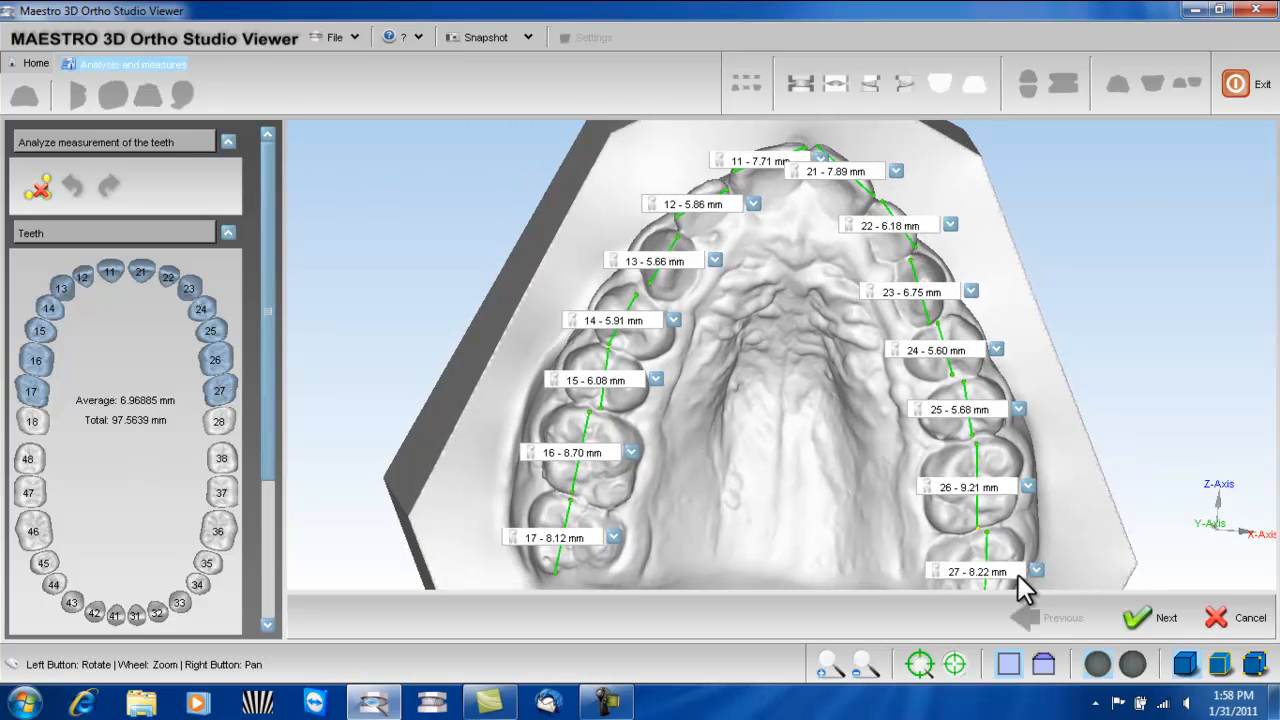
click(1139, 616)
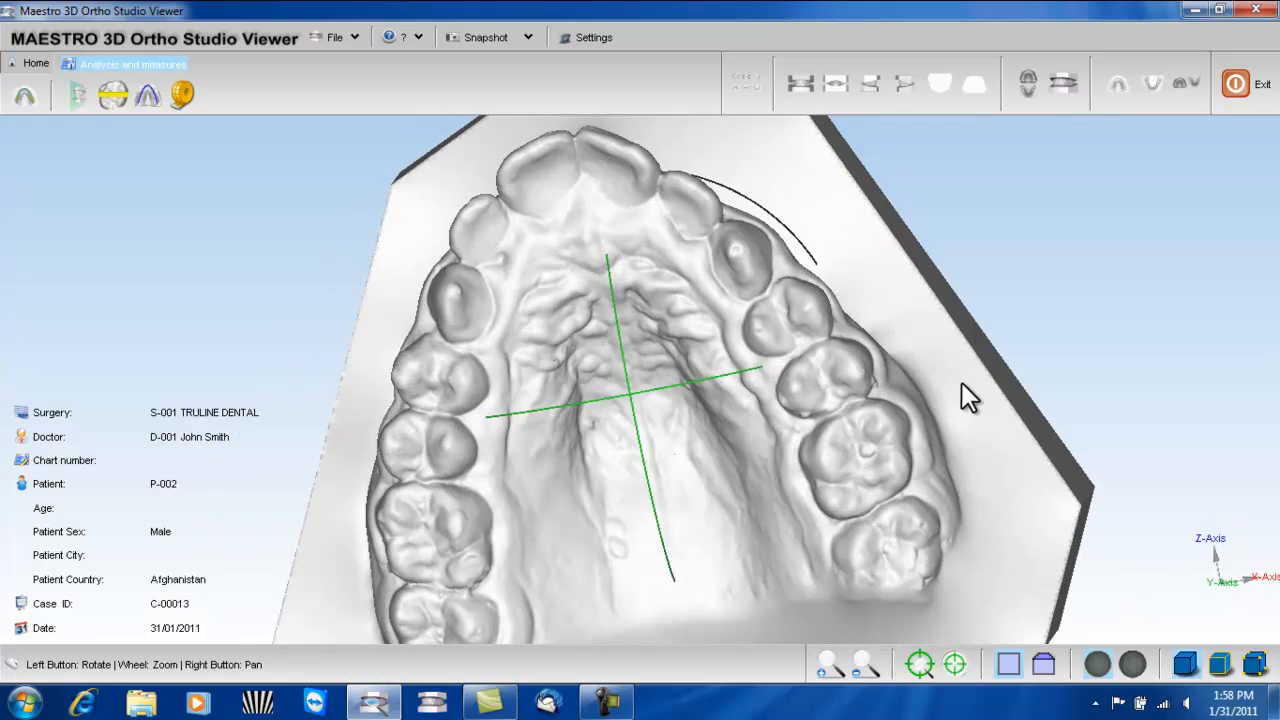
- Measure the upper arch with a curve through the rearmost right molar, the central incisors and the rearmost left molar, and accept it
drag(961, 384, 712, 279)
scroll(740, 440, down, 2)
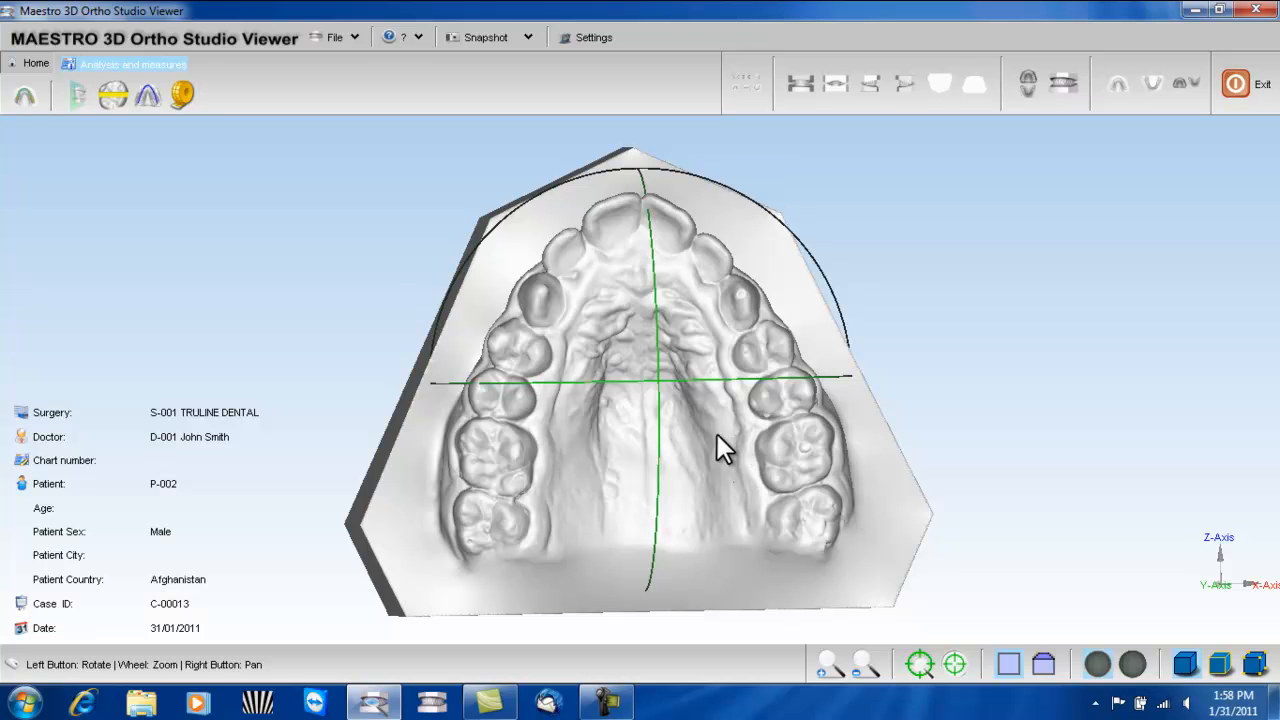
click(919, 663)
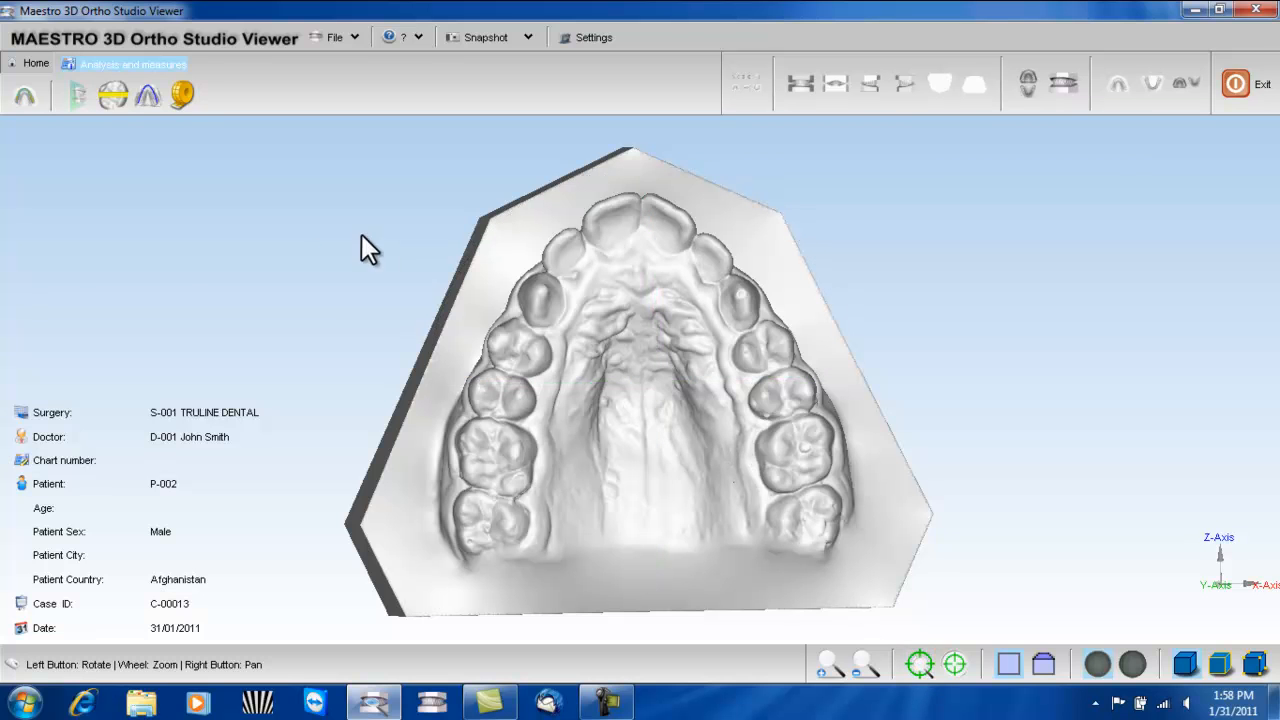
click(148, 93)
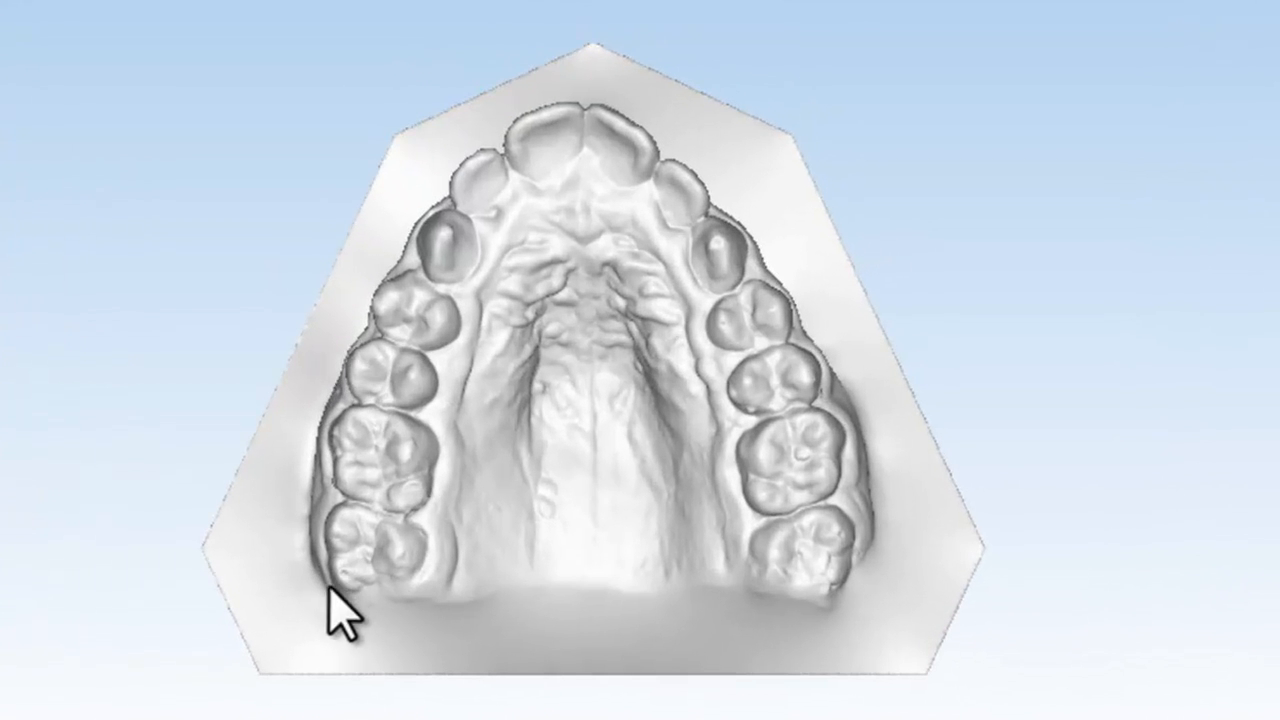
click(324, 555)
click(585, 113)
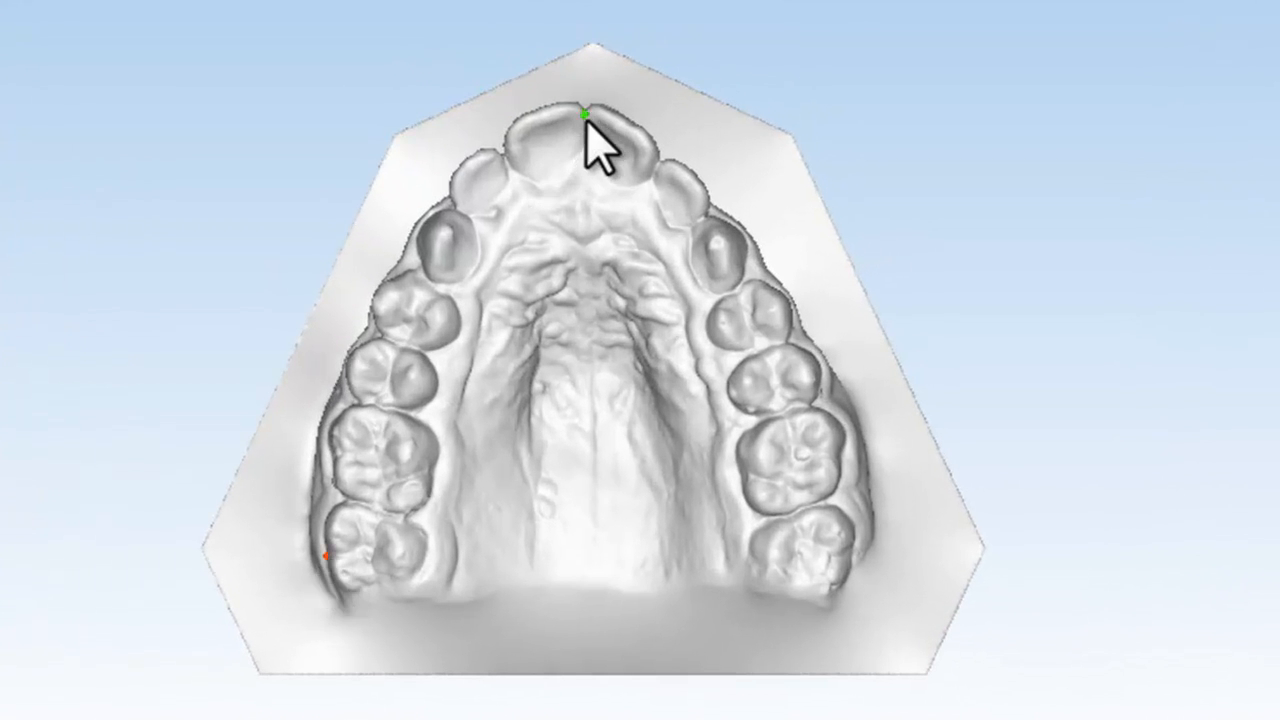
click(847, 551)
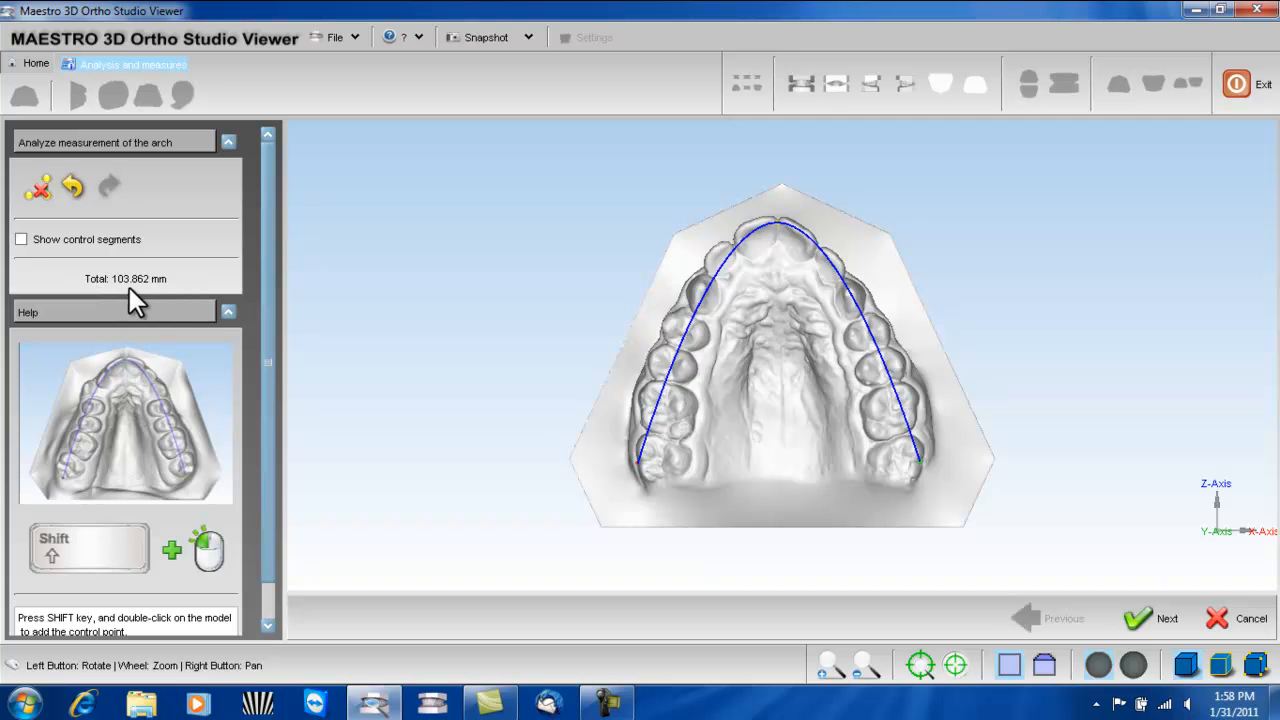
click(1143, 619)
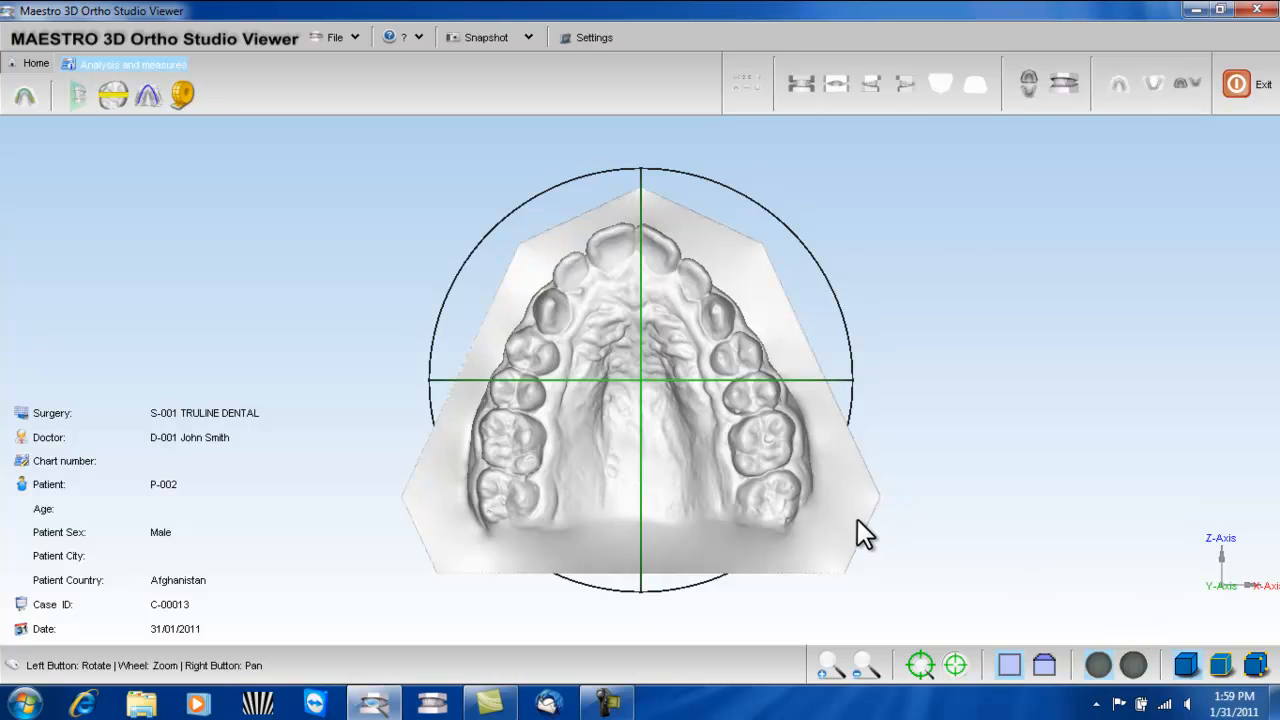
- Measure the distances in millimeters between the upper first molars' centers and between the inner sides of the canines
click(921, 652)
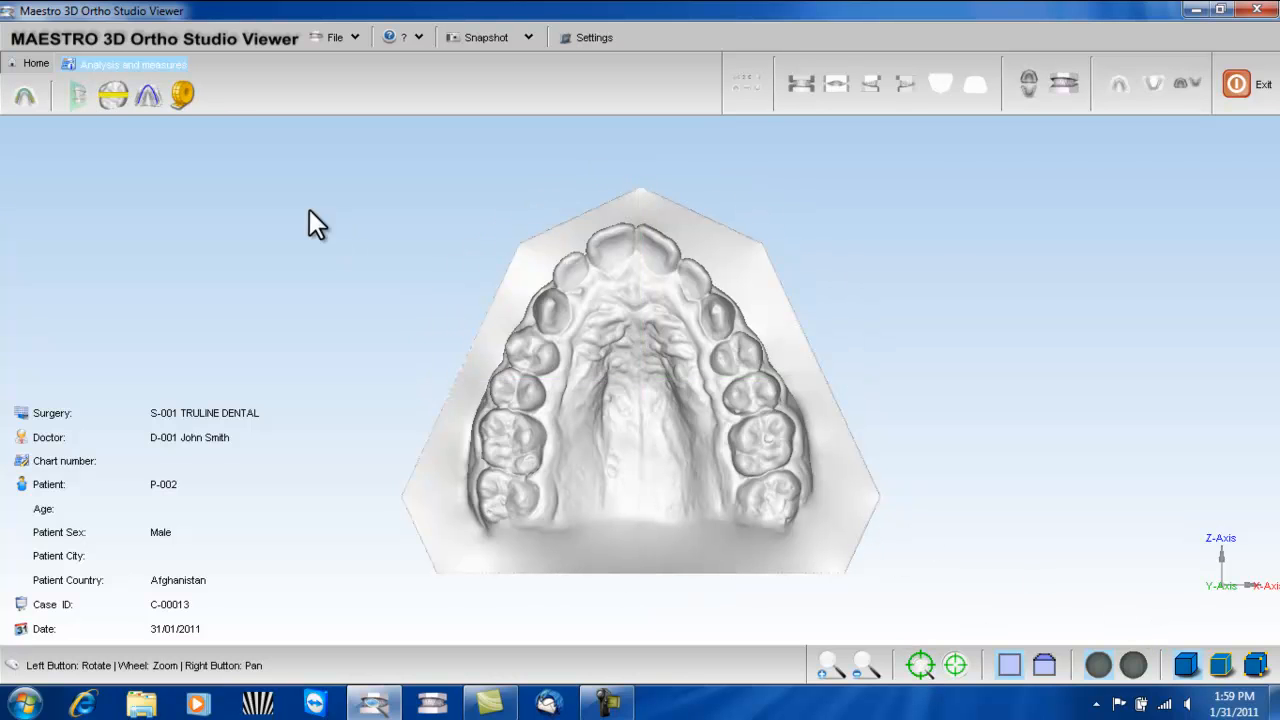
click(182, 95)
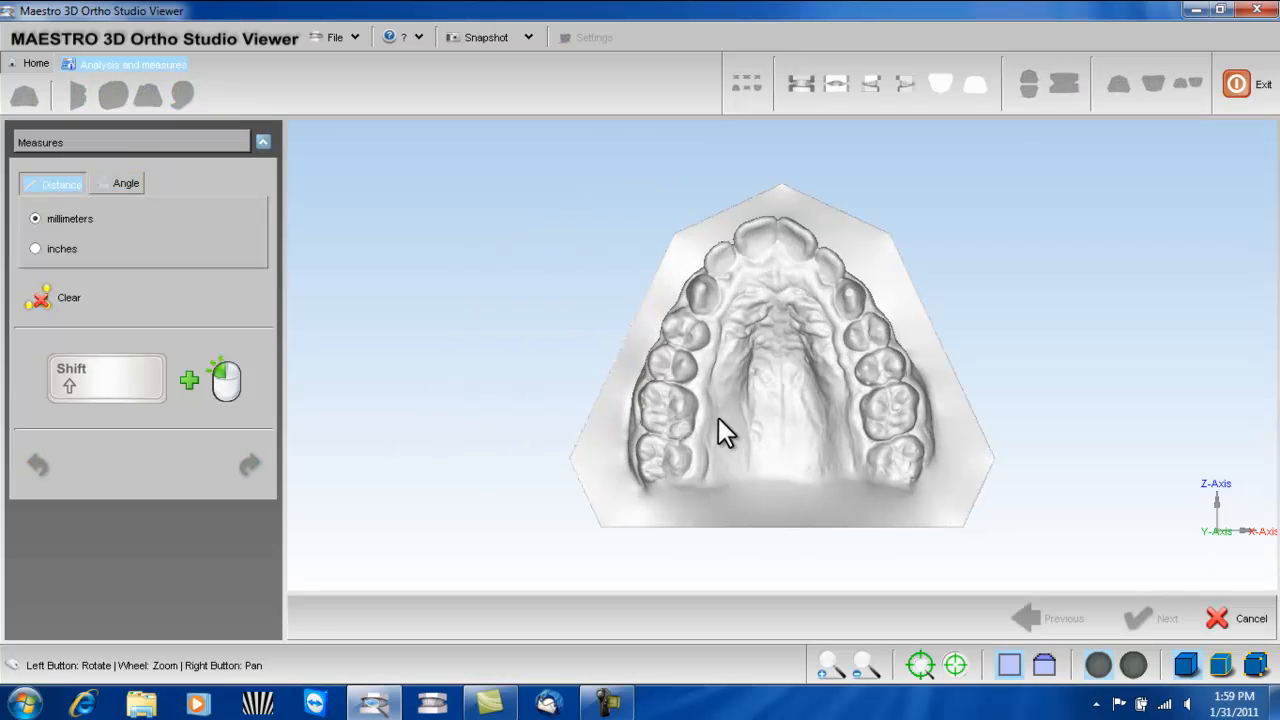
mouse_move(683, 455)
mouse_down()
mouse_move(684, 439)
mouse_move(684, 459)
mouse_up()
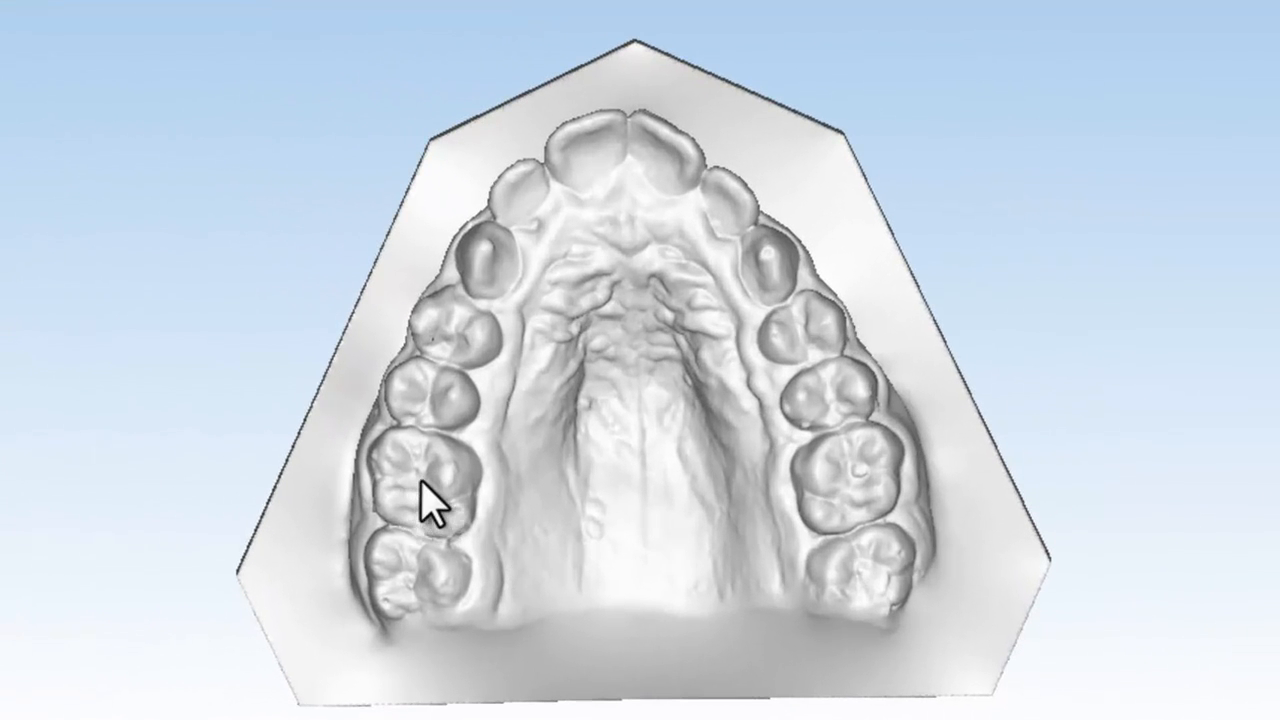
click(420, 480)
click(855, 469)
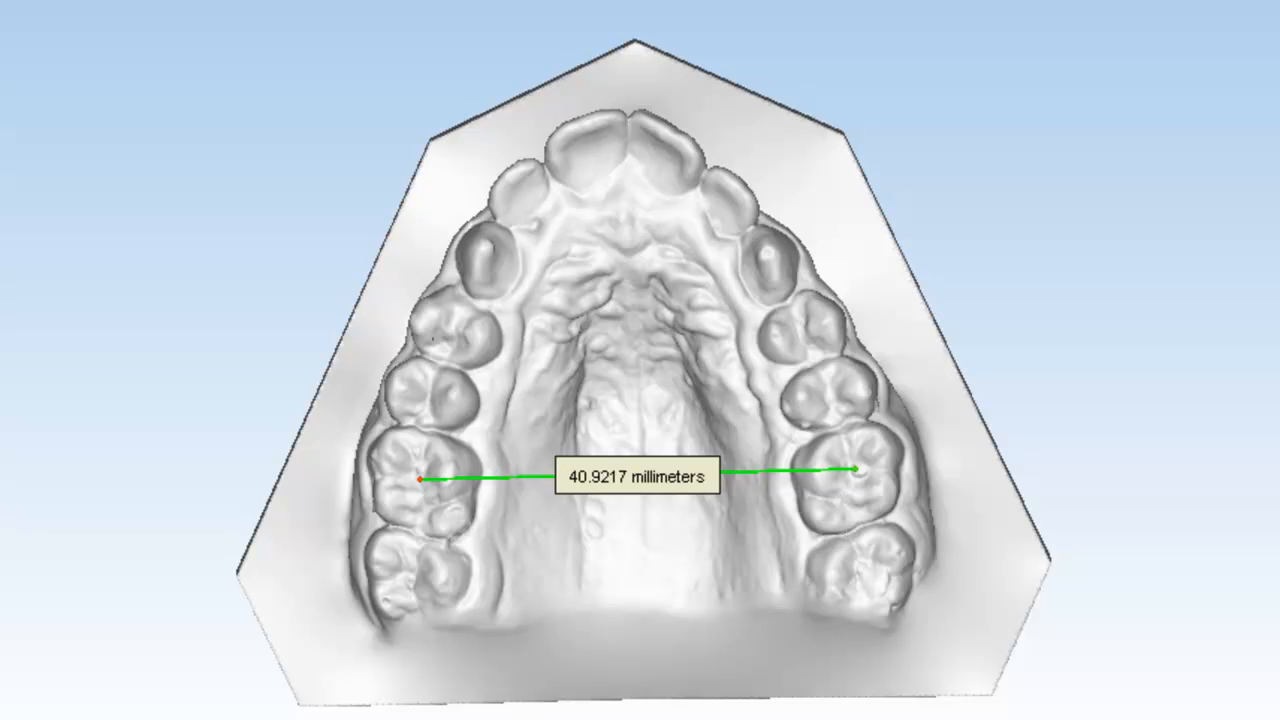
click(516, 259)
click(752, 265)
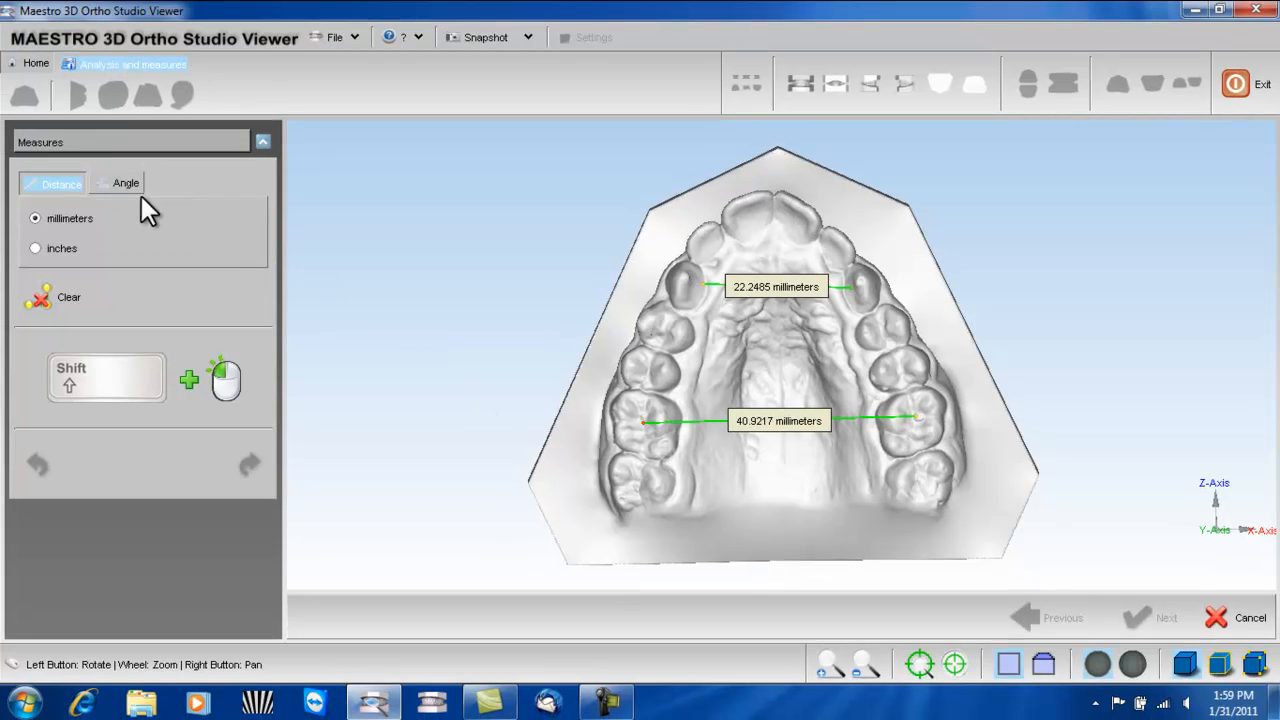
- Measure the angle between the inner edges of the upper first molars, with its vertex behind the central incisors
click(118, 182)
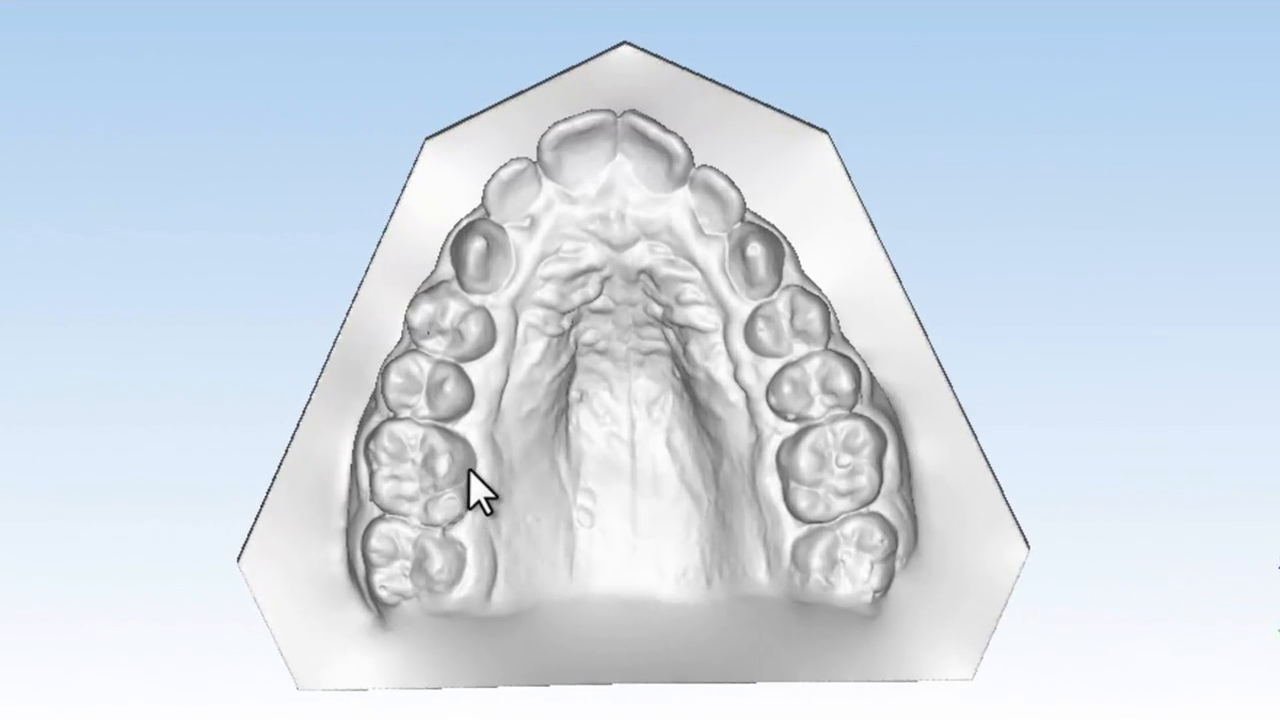
click(469, 470)
click(620, 158)
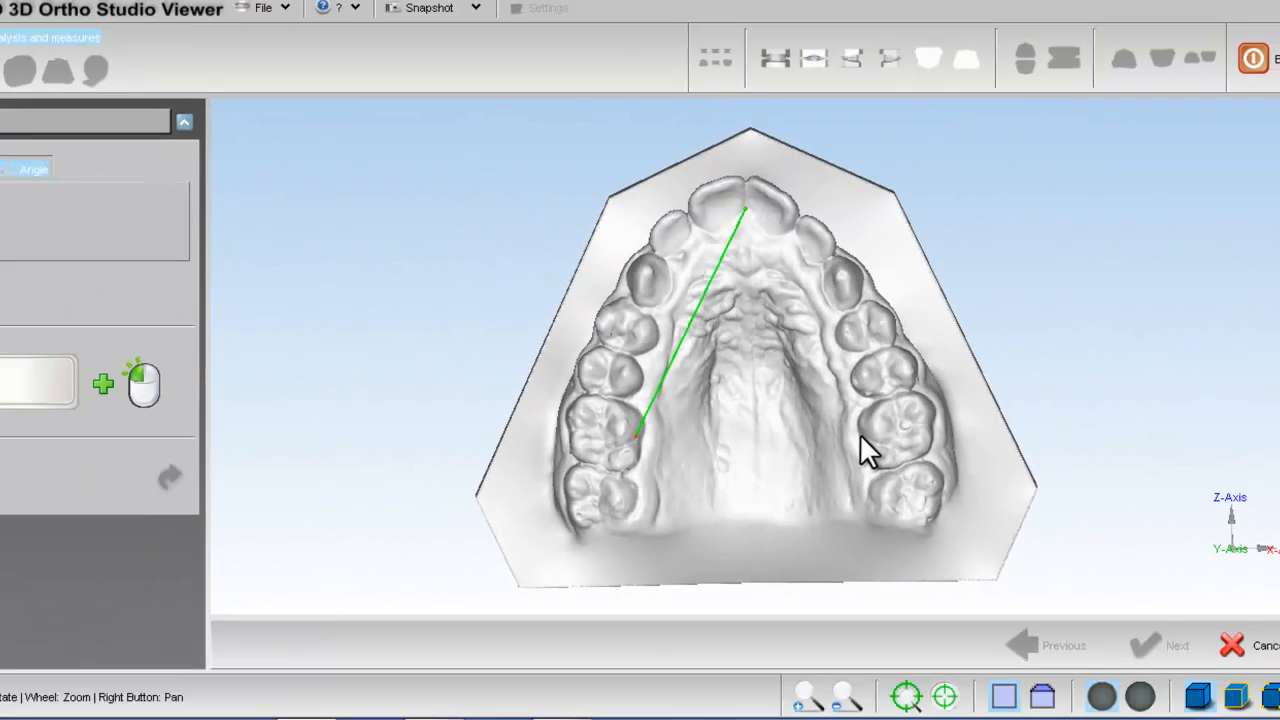
shift+click(783, 471)
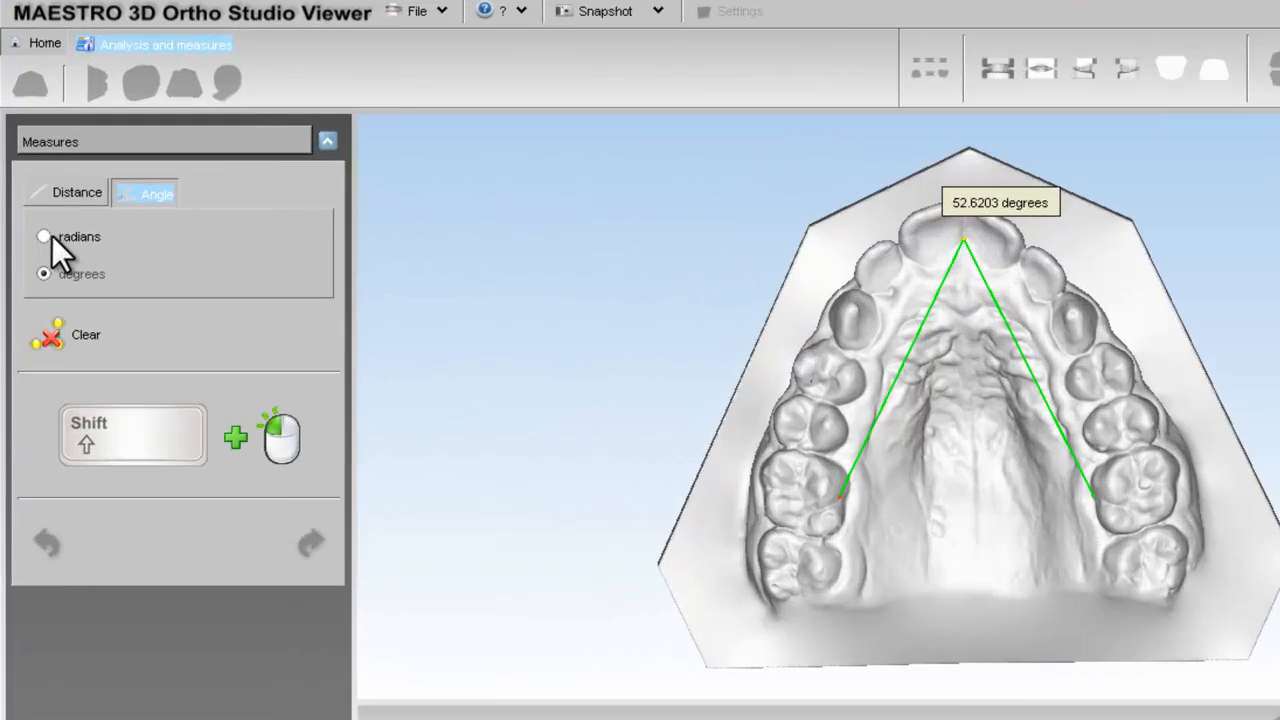
- Switch the angle unit to radians and back to degrees, and clear the angle measurement
click(36, 218)
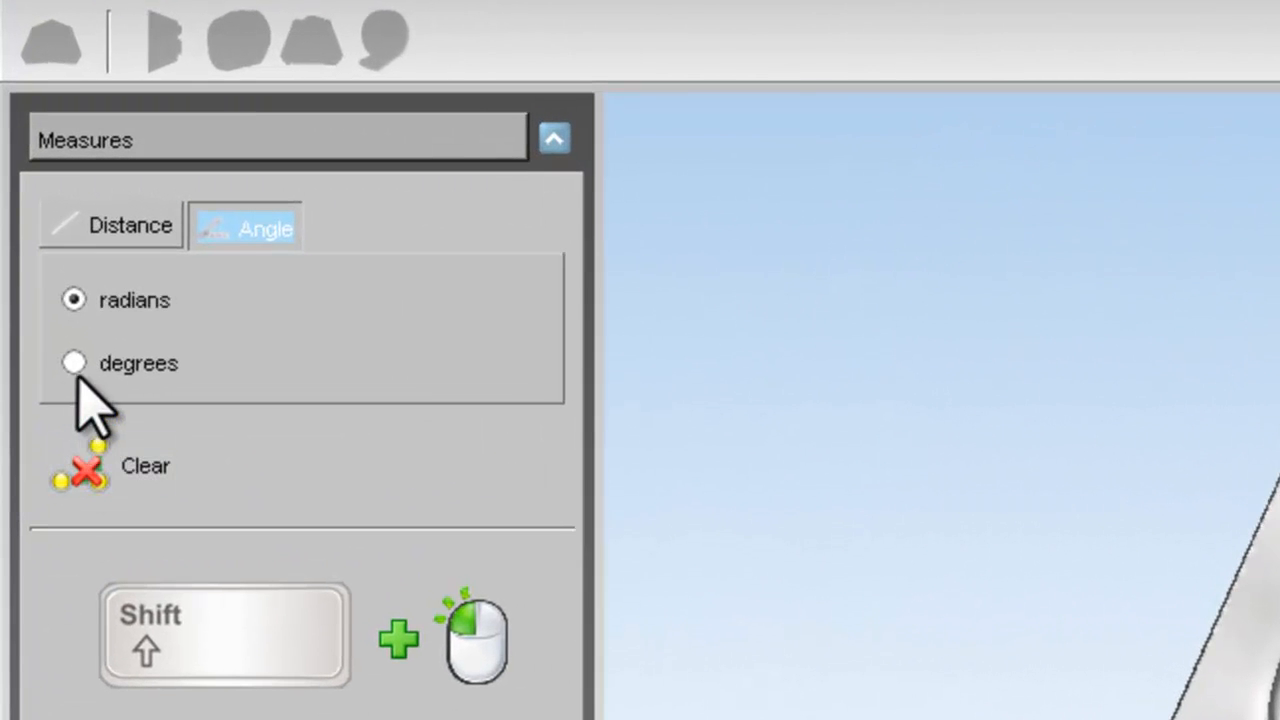
click(76, 363)
click(98, 470)
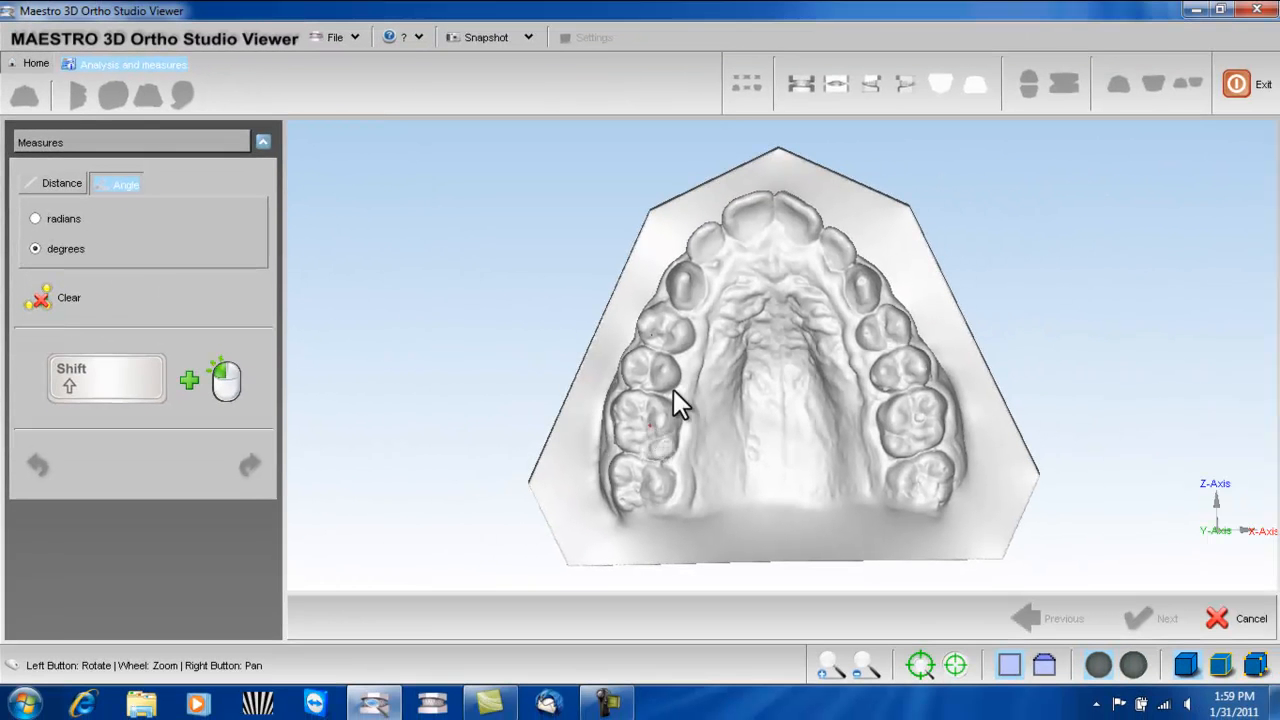
- Measure the angle from the right to the left upper first molar's chewing surface through a point behind the incisors, and close the measuring tool
shift+click(775, 233)
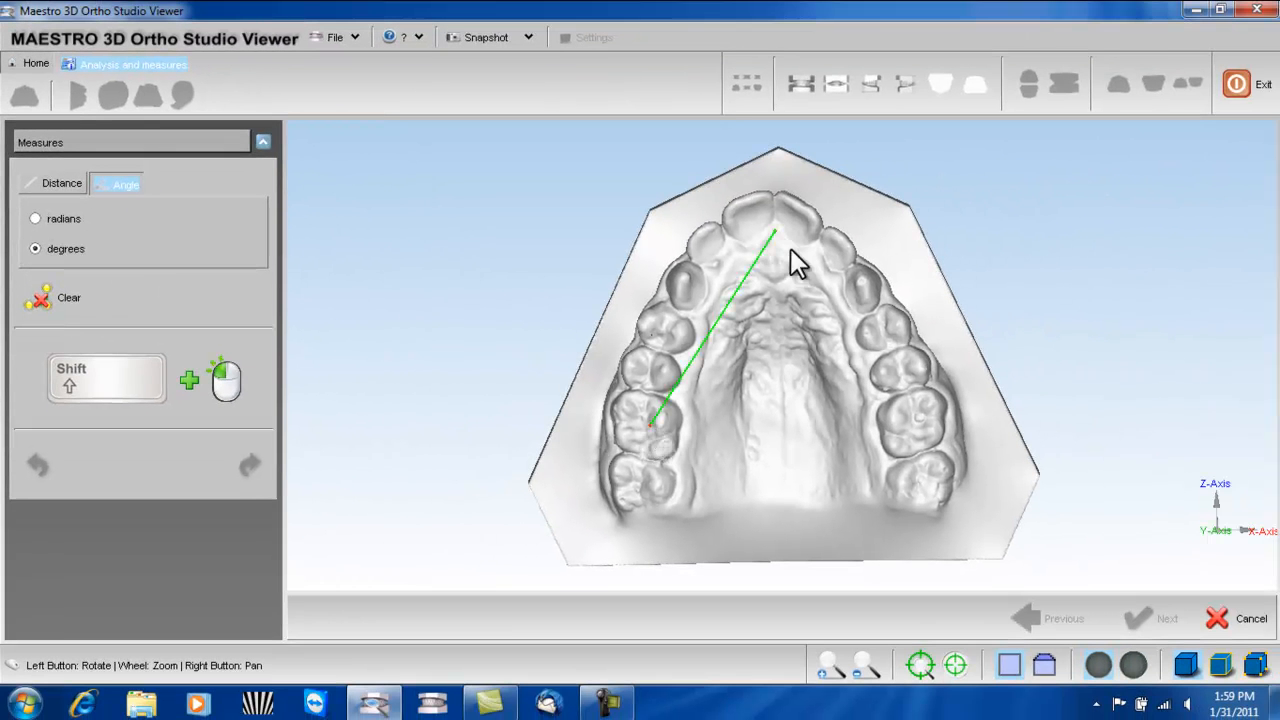
shift+click(910, 404)
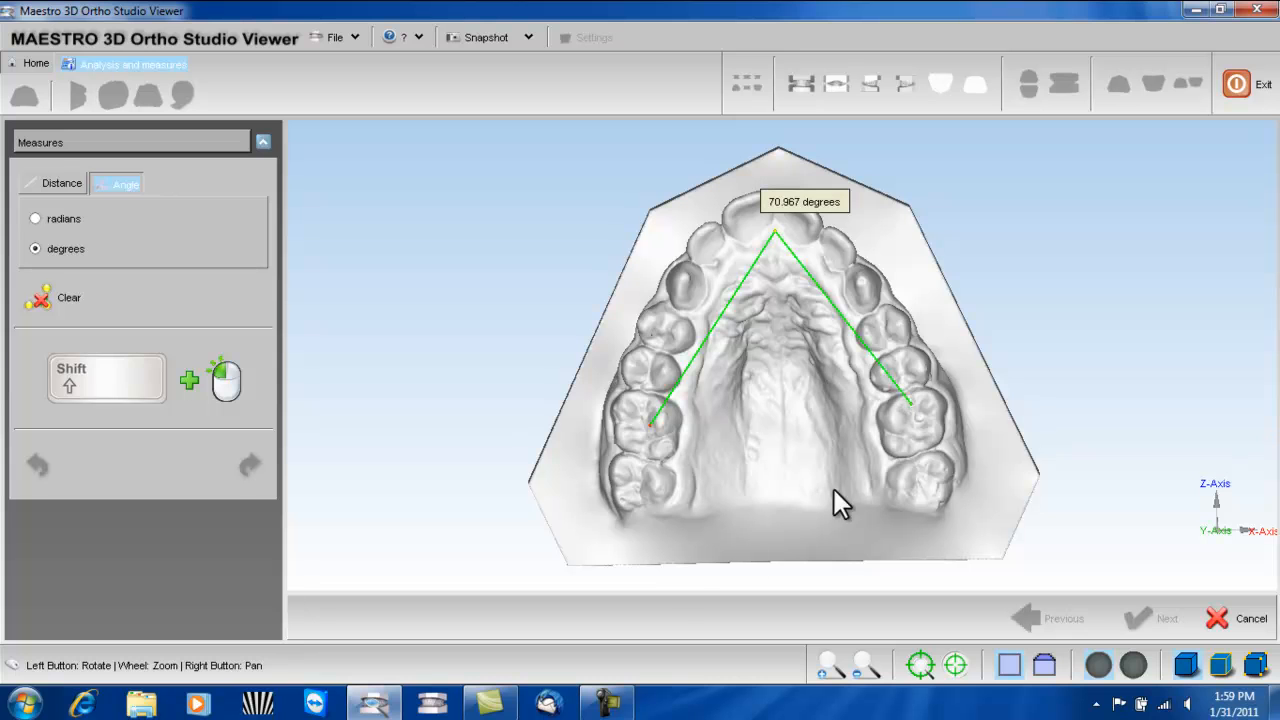
click(1232, 618)
- Check the available snapshot options with both arches shown from the front
click(618, 414)
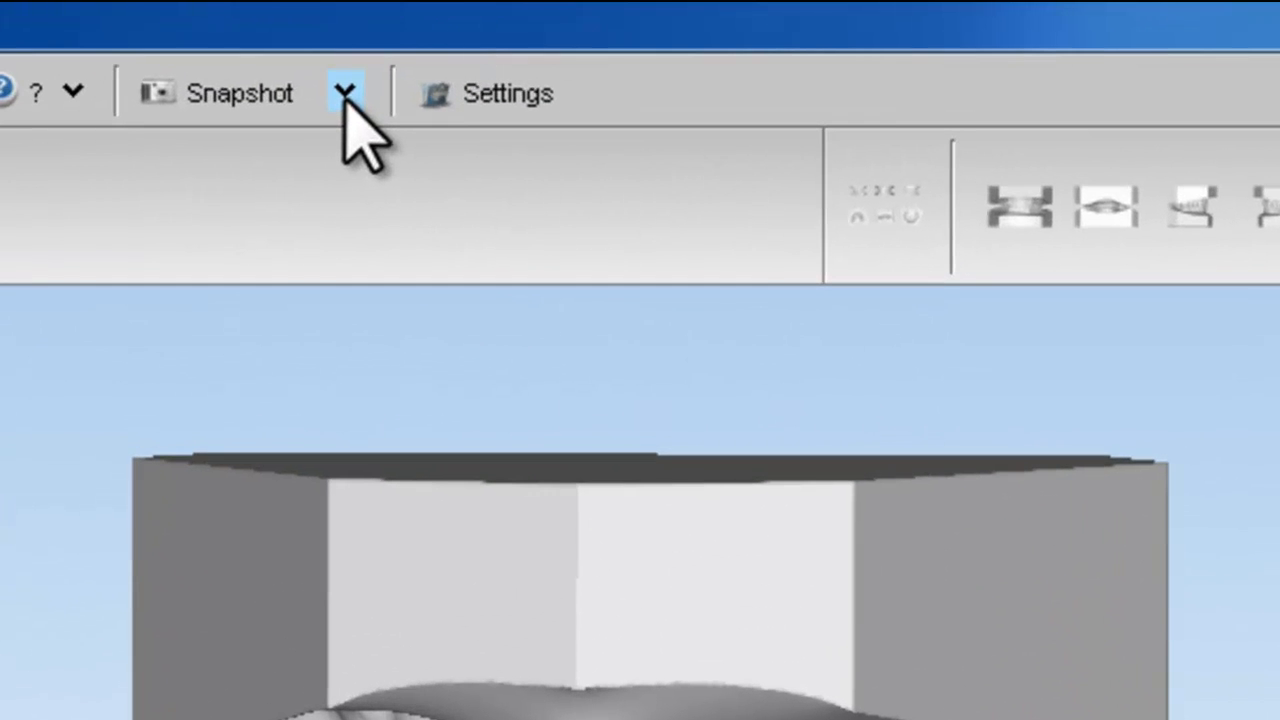
click(345, 93)
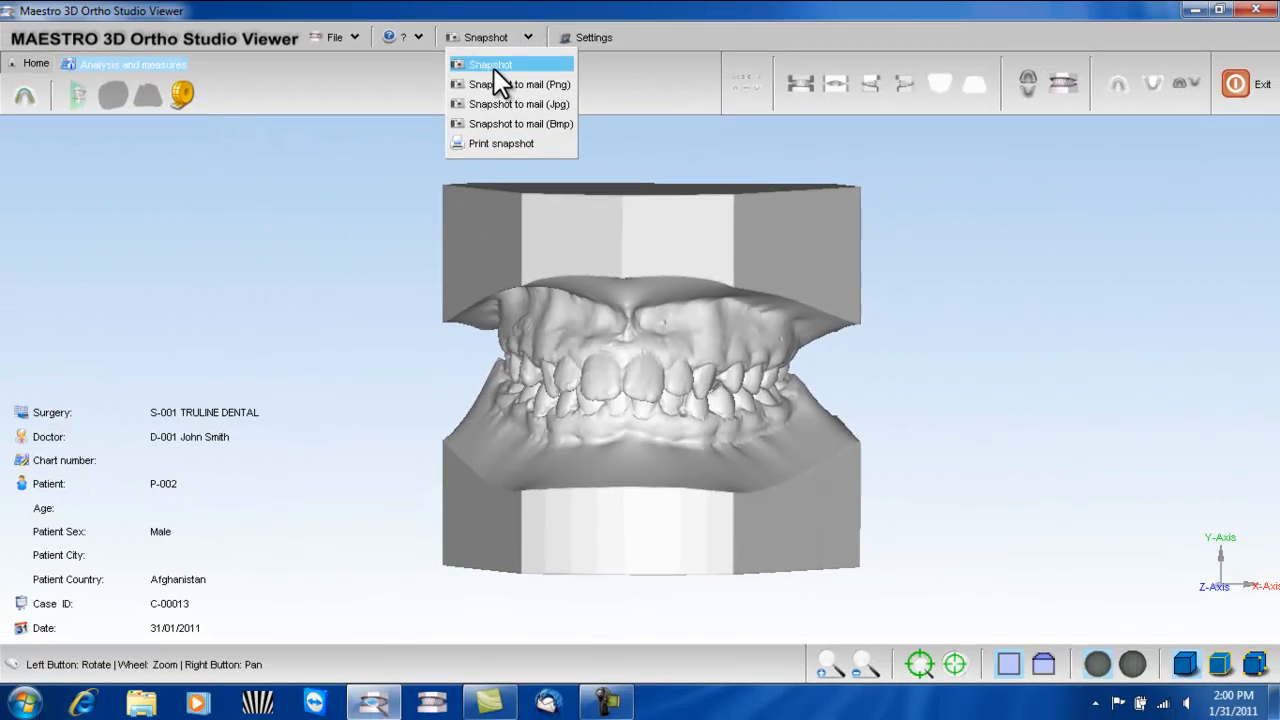
click(494, 68)
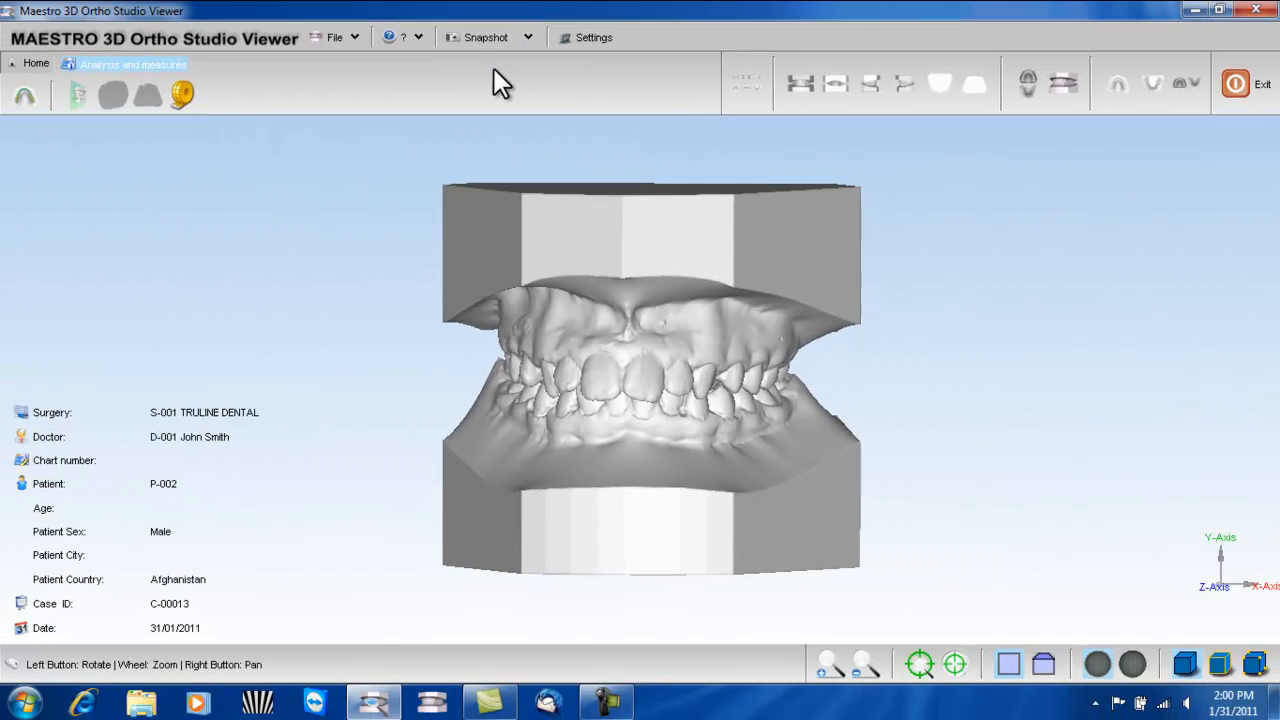
- Start a snapshot of the six-view overview, with the Desktop as save location and JPG as file type
click(745, 85)
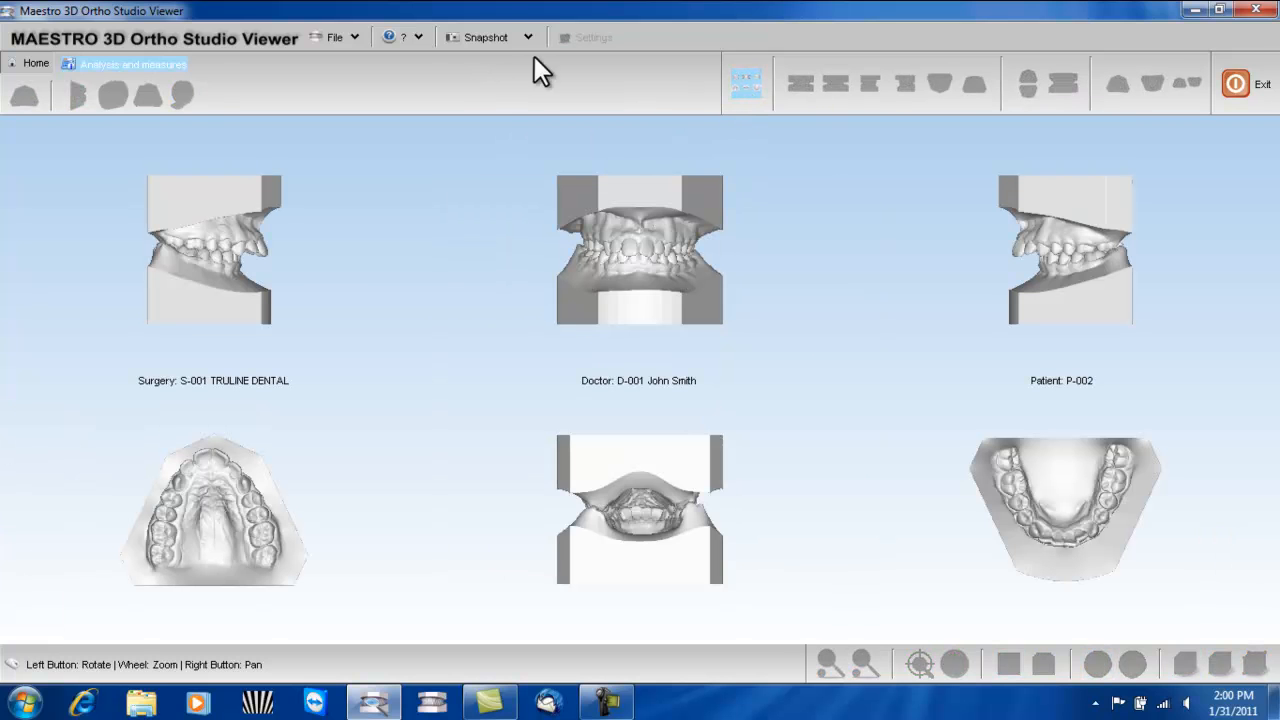
click(478, 36)
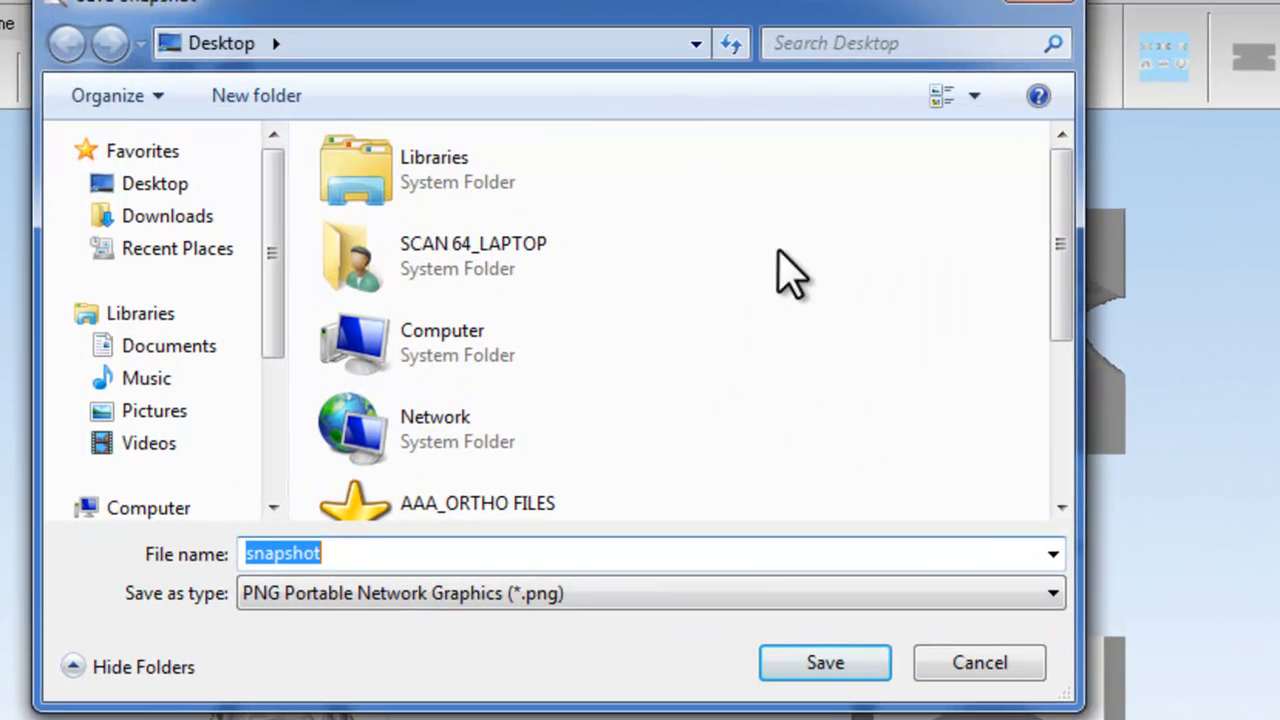
click(180, 183)
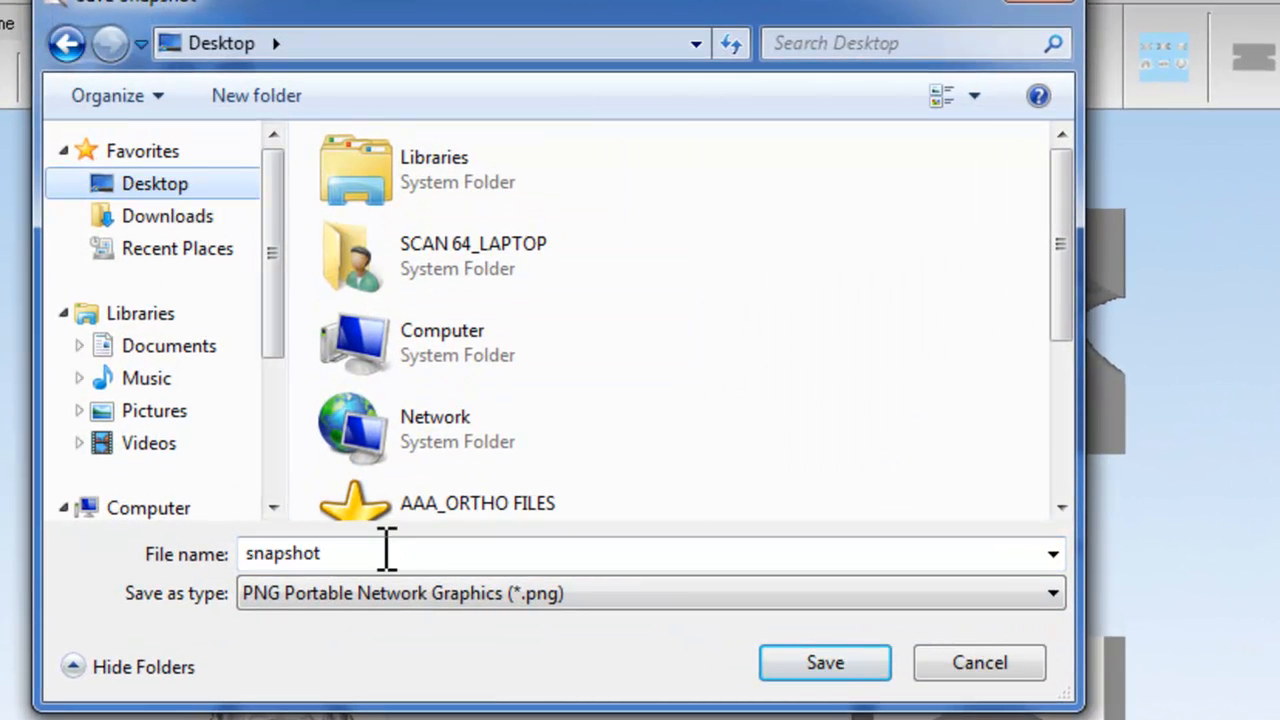
double_click(289, 555)
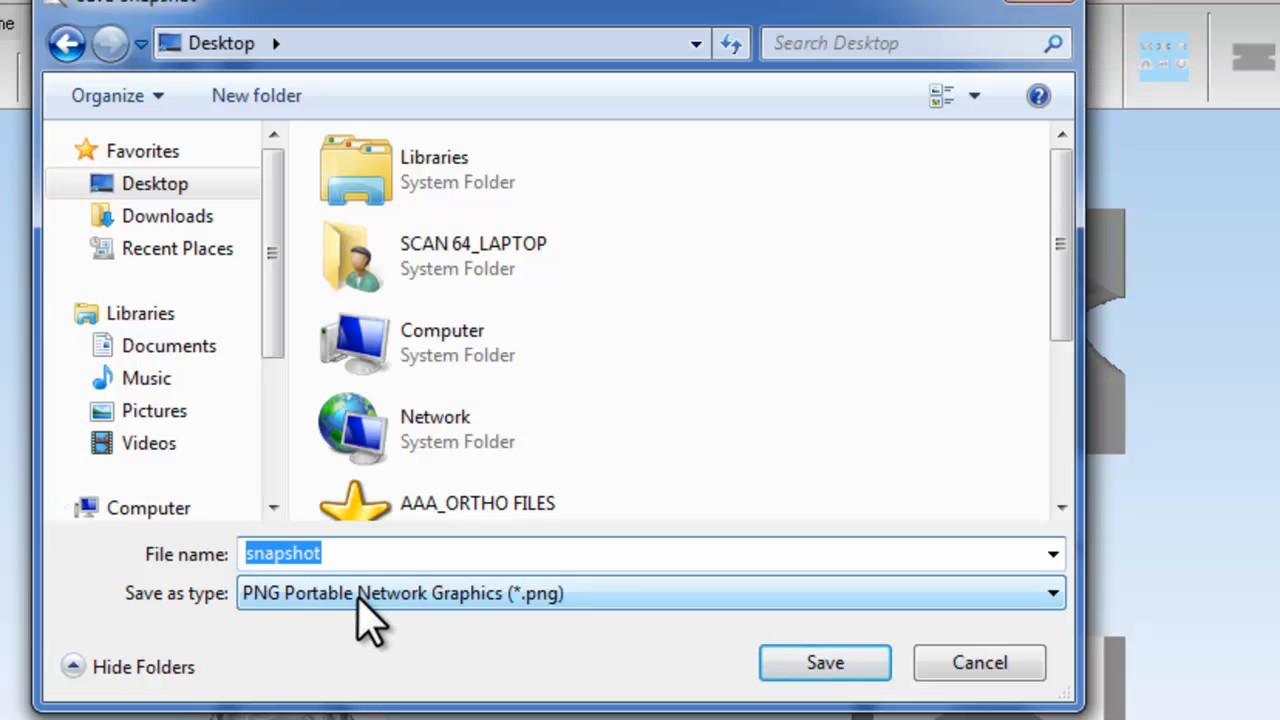
click(358, 596)
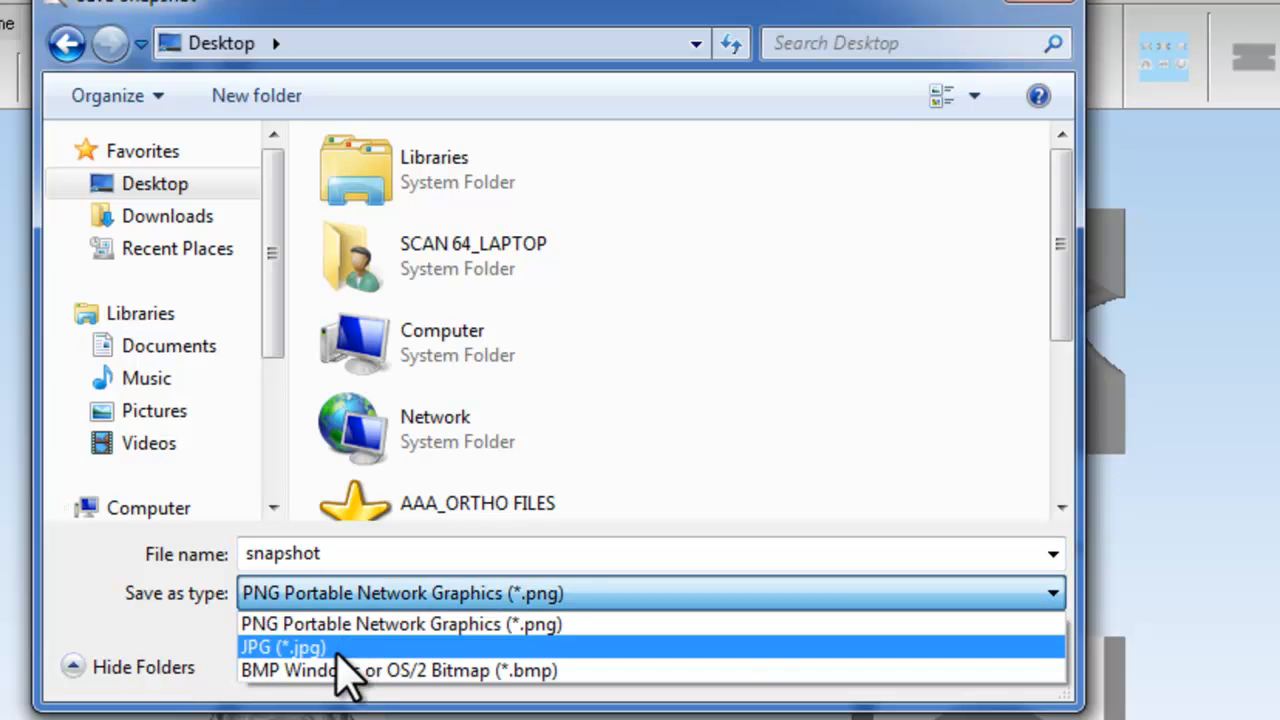
click(333, 648)
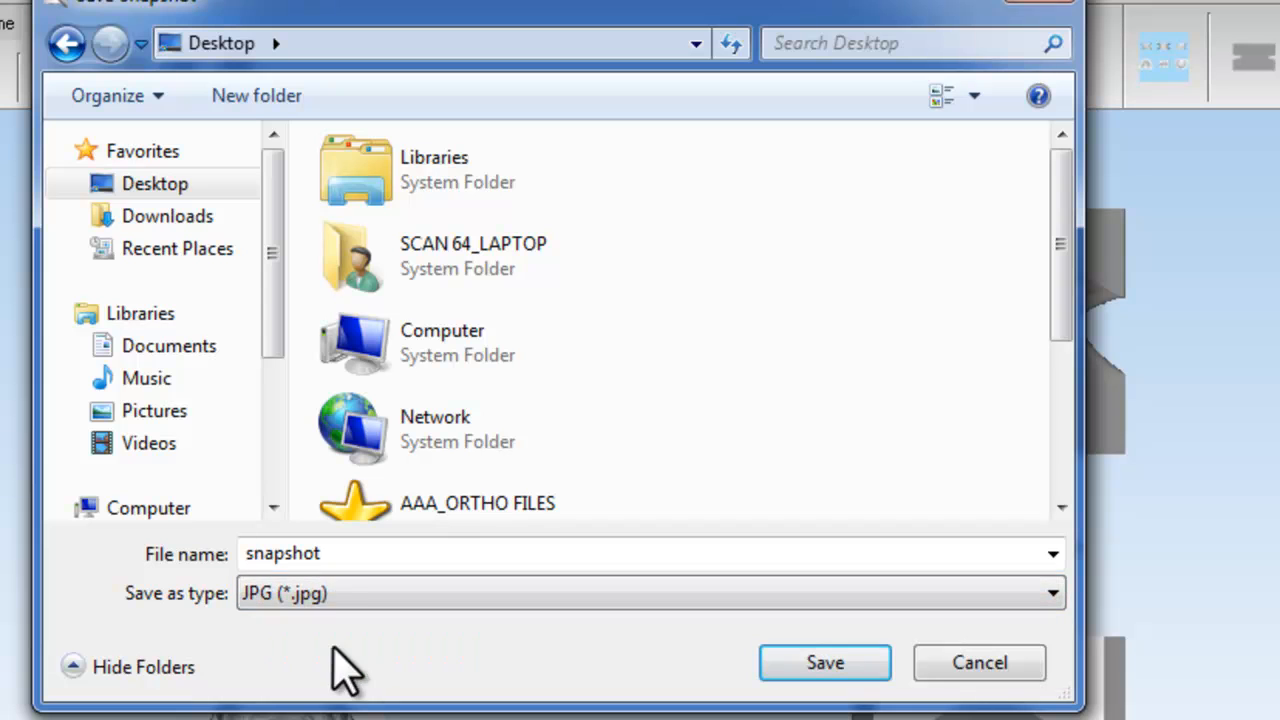
- Name the snapshot file "snapshot 1" and save it
double_click(340, 556)
click(343, 556)
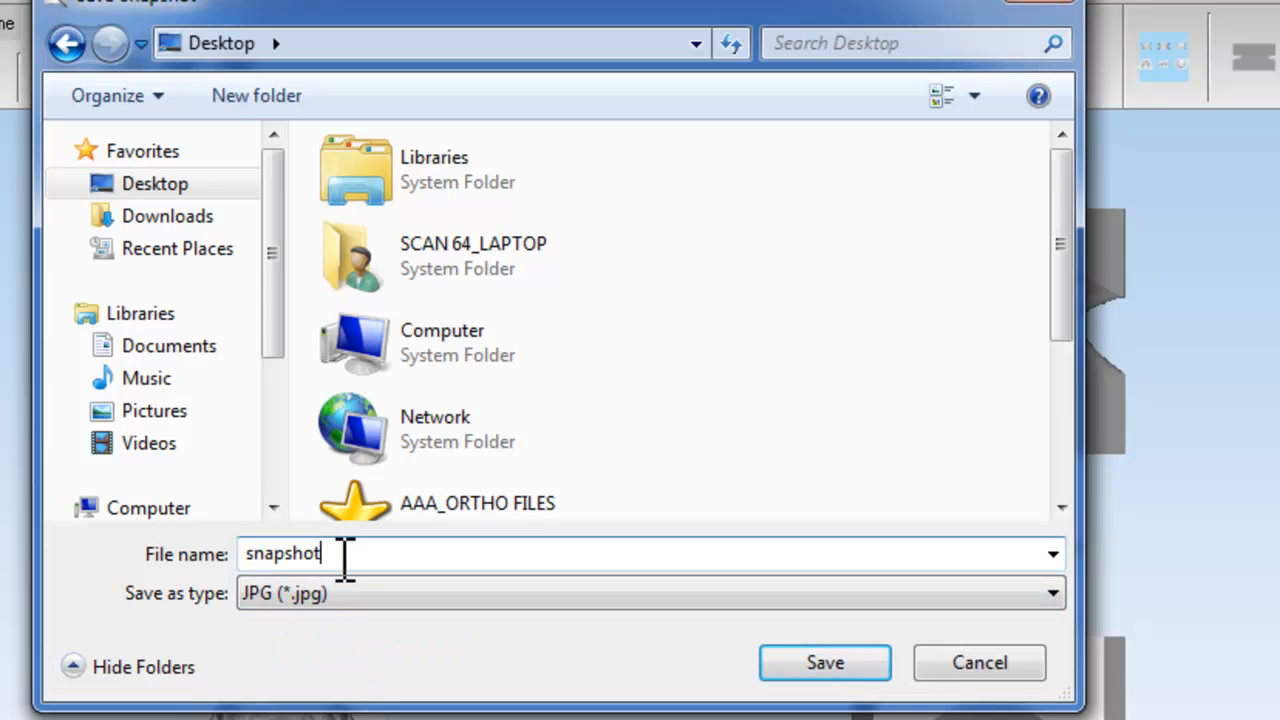
text(1)
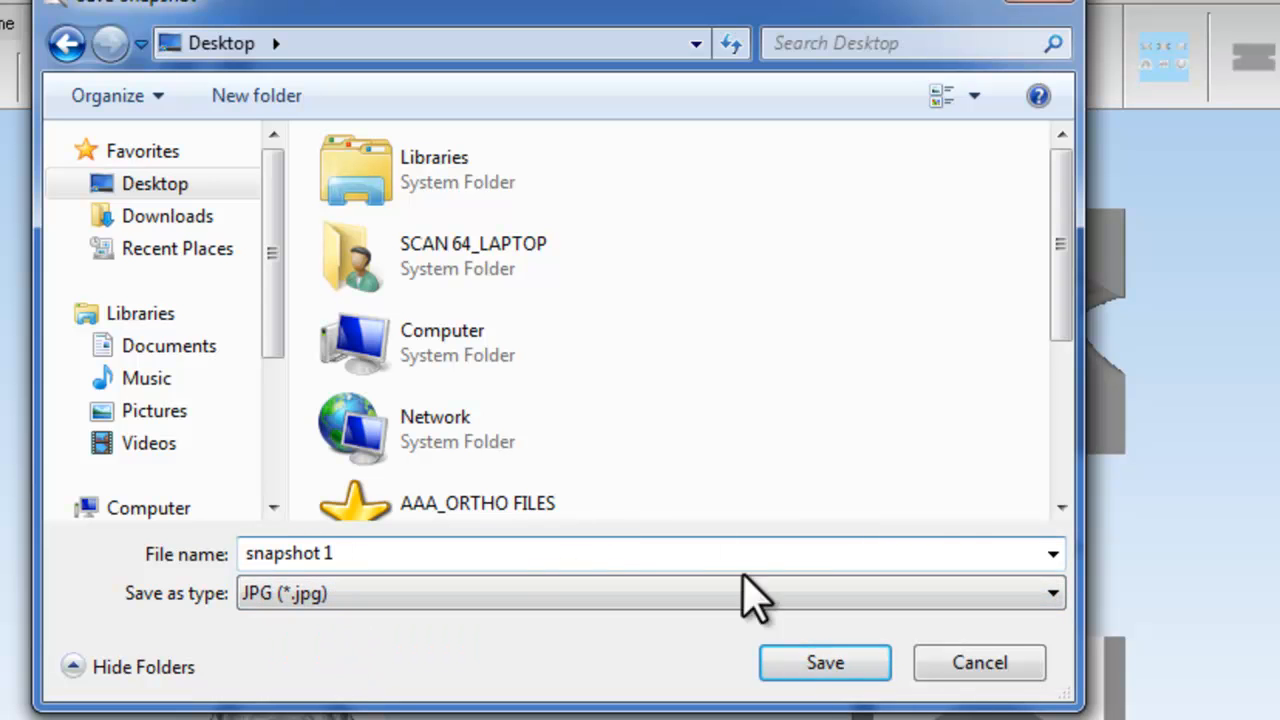
click(811, 672)
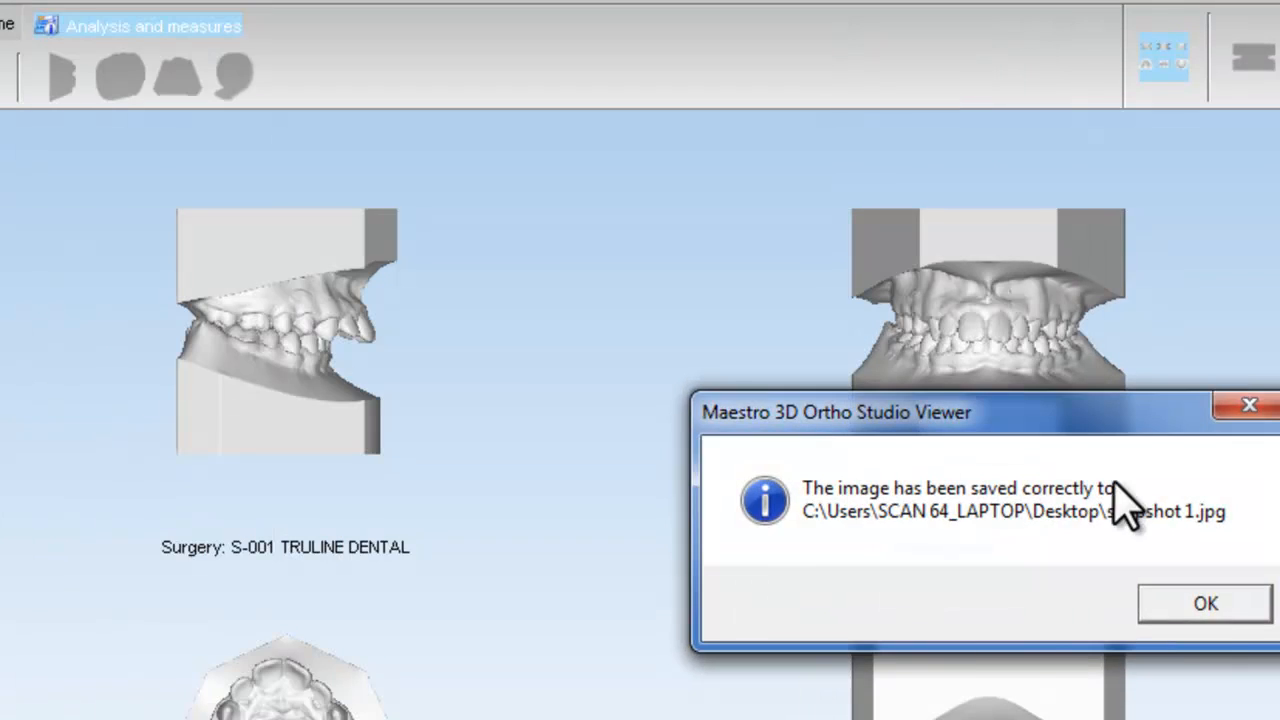
click(1203, 604)
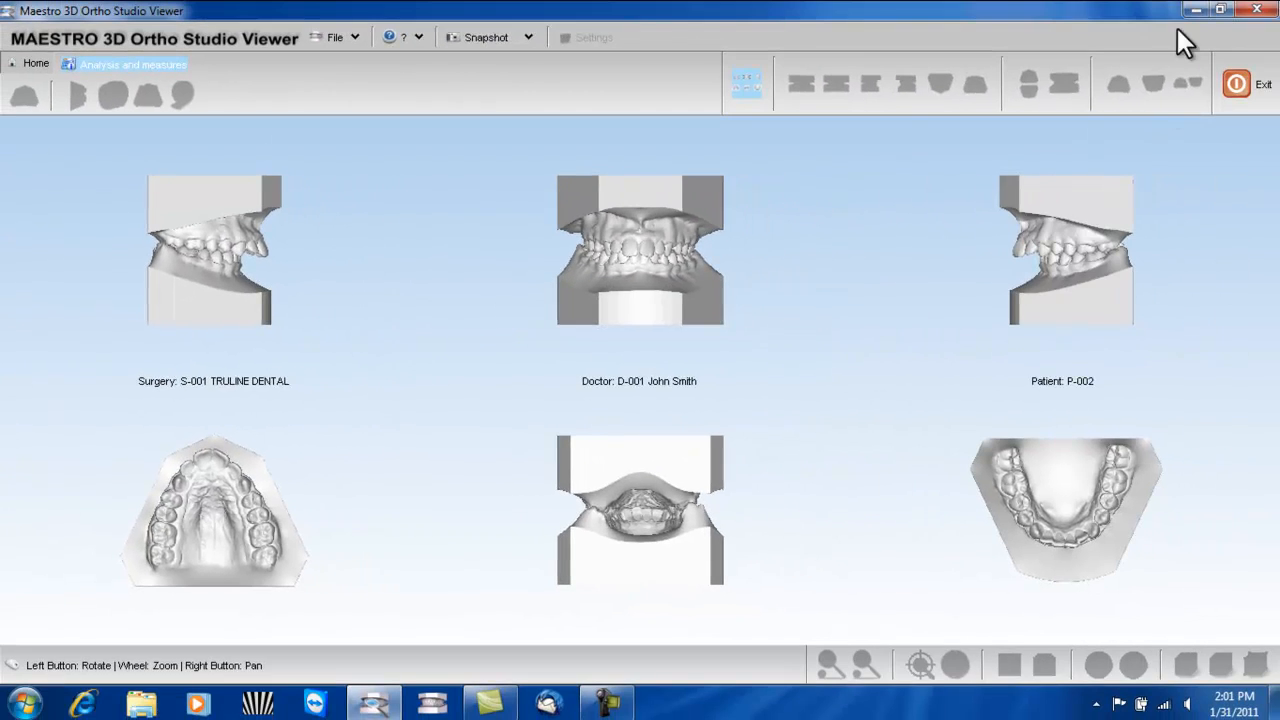
- Switch to the Windows desktop, move the snapshot 1 file to the empty area right of the other icons, and open it
click(1195, 9)
drag(194, 417, 670, 228)
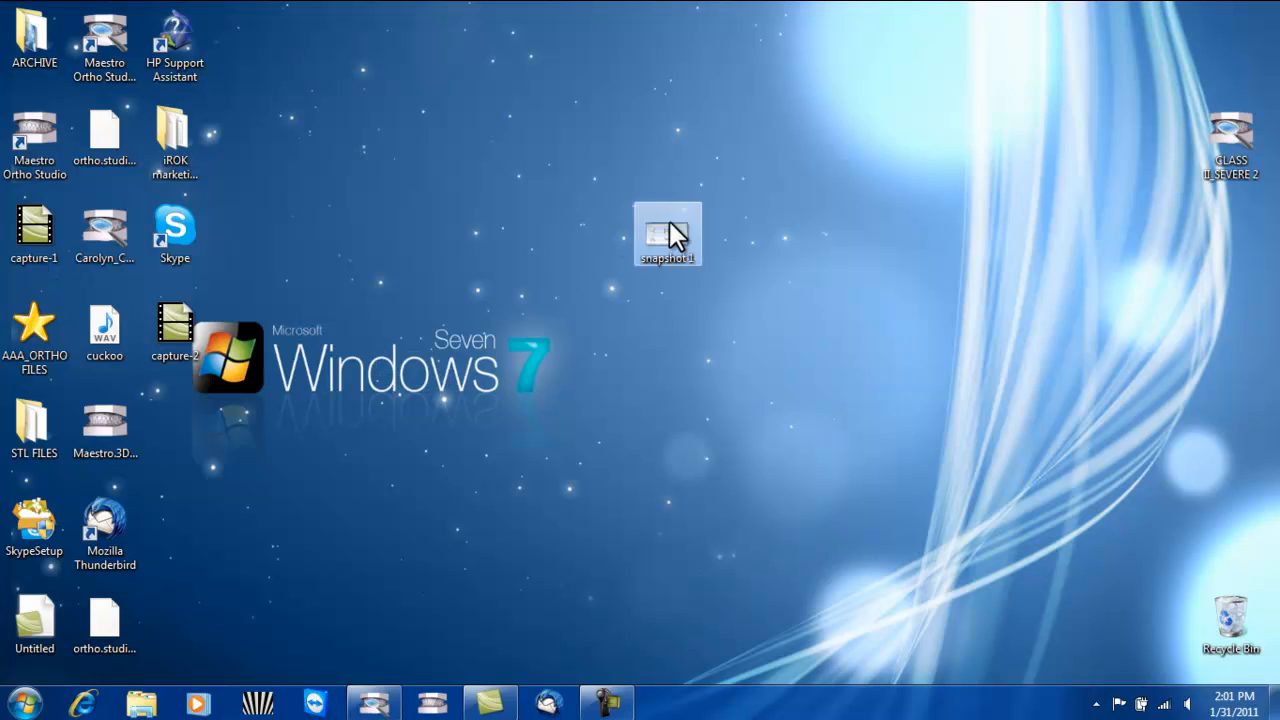
double_click(680, 240)
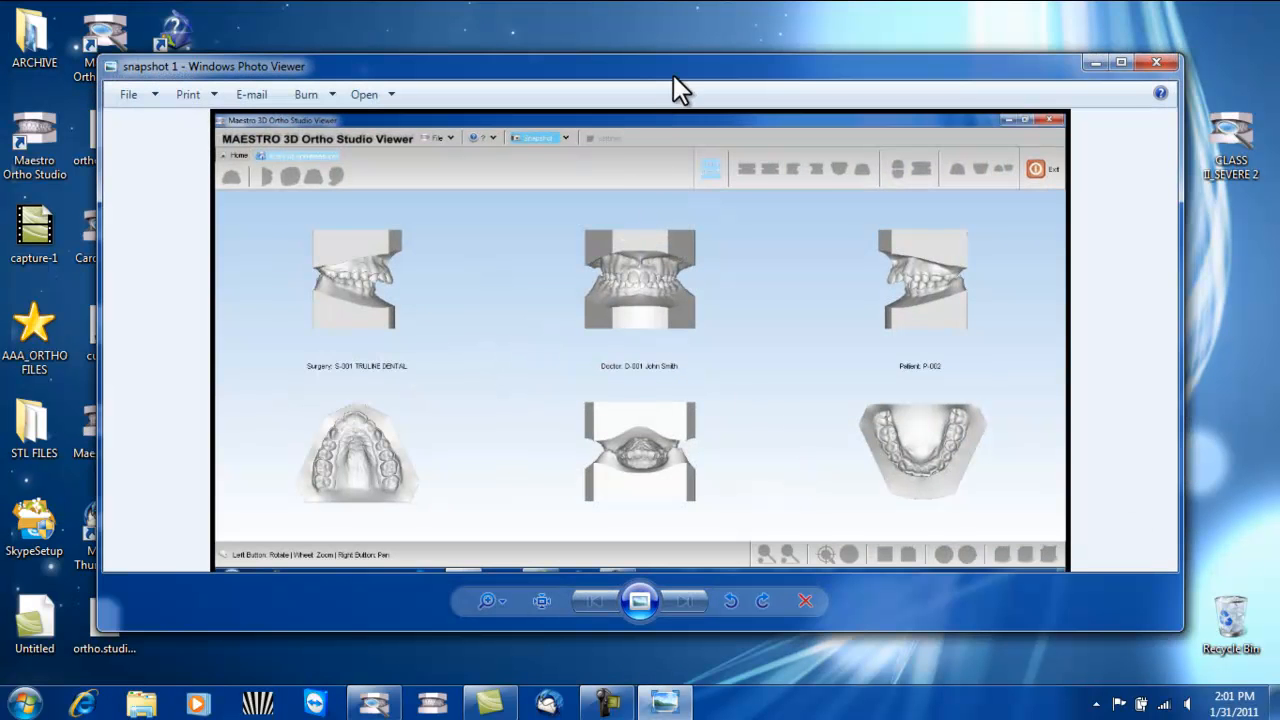
- Enlarge the photo viewer window to examine the saved overview image, and close it
drag(673, 74, 665, 45)
drag(1170, 605, 1190, 655)
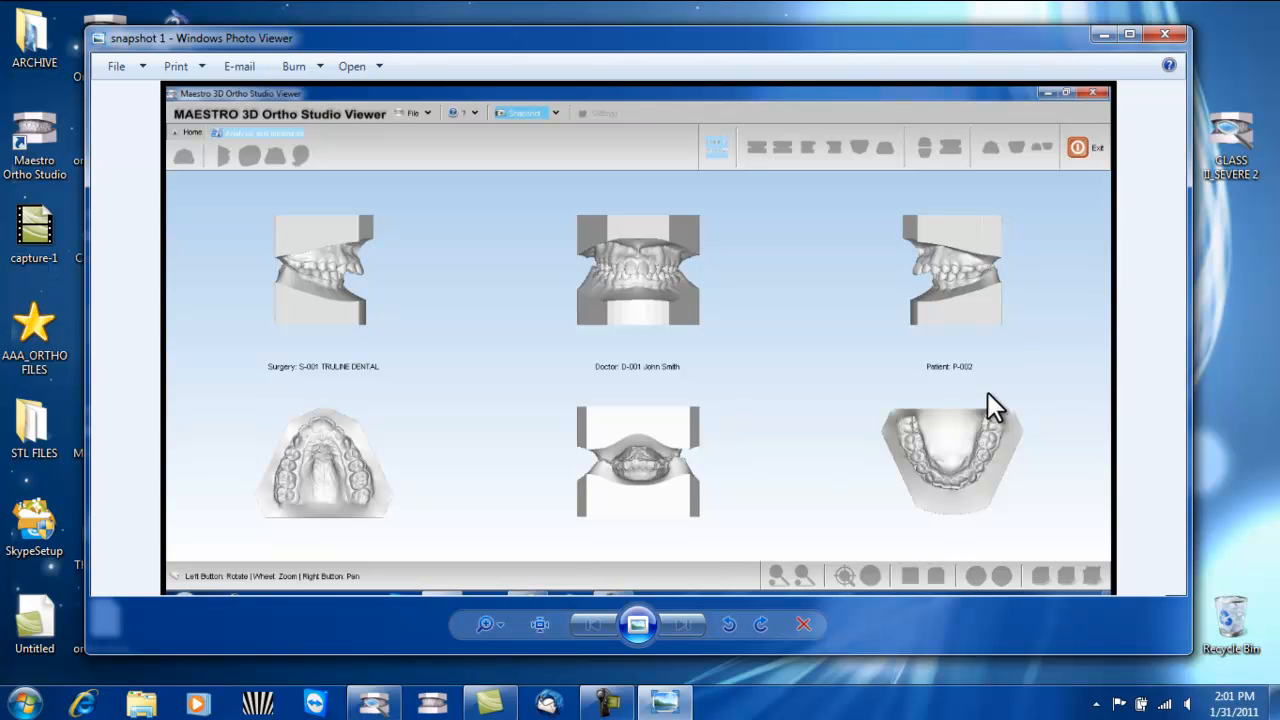
click(1166, 35)
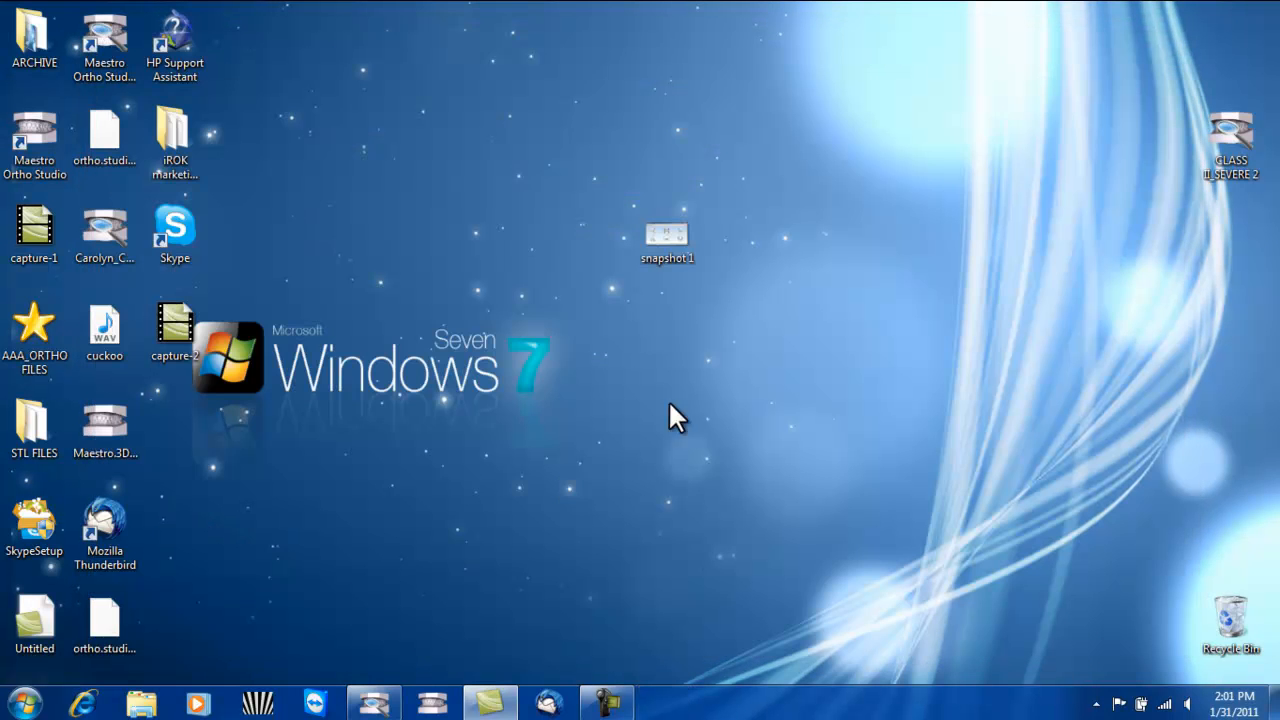
- Return to Maestro 3D Ortho Studio Viewer and switch from the six-view overview back to the single 3D model
click(380, 700)
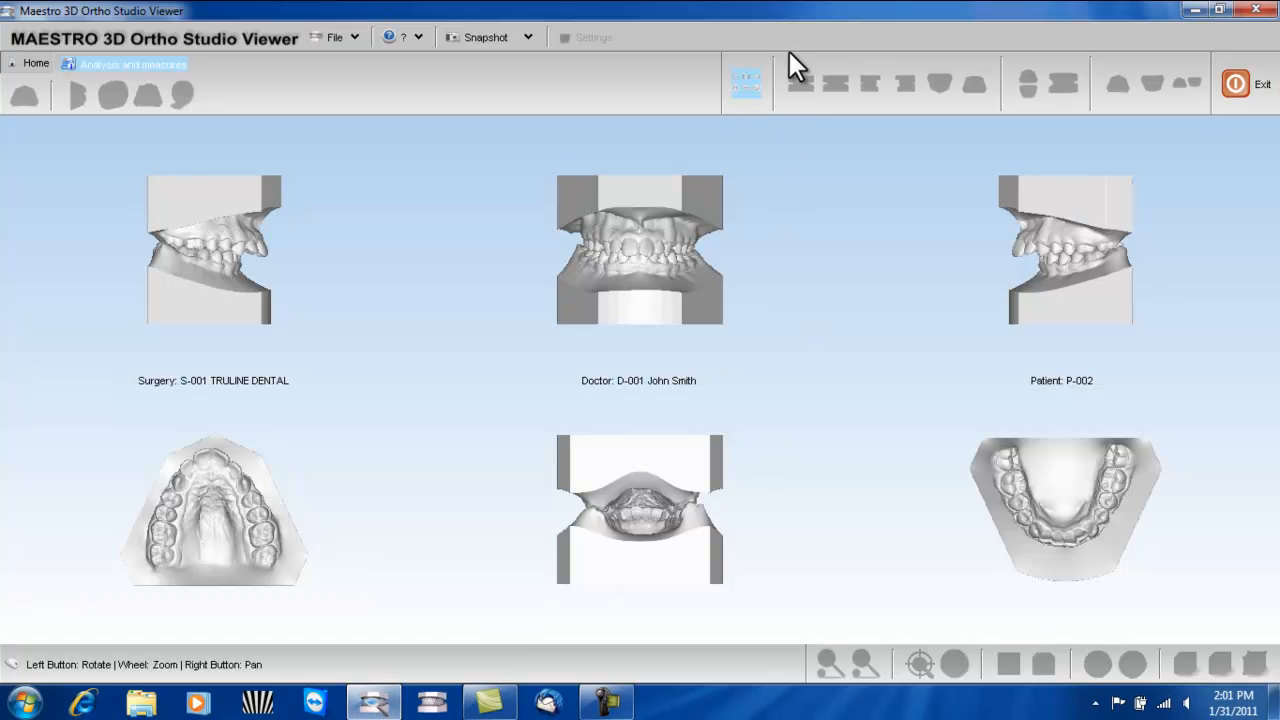
click(745, 83)
mouse_move(736, 257)
mouse_down()
mouse_move(778, 317)
mouse_move(715, 267)
mouse_up()
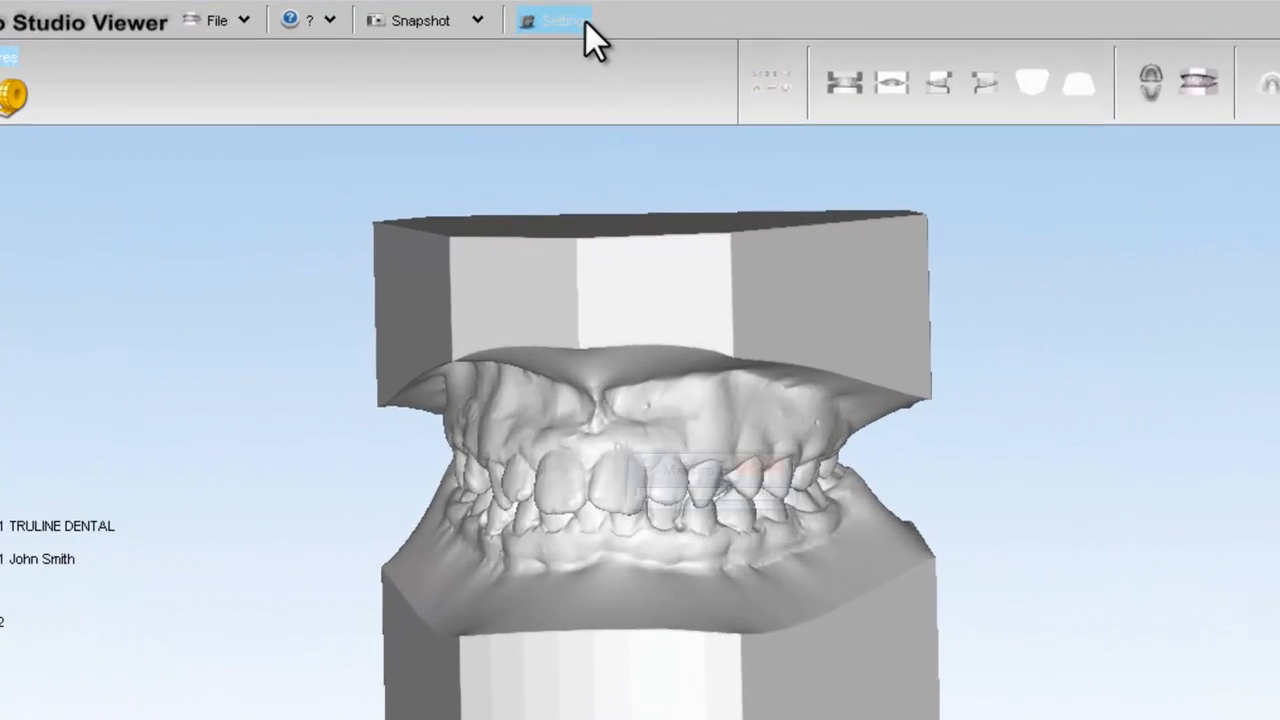
- Check the color preferences, tooth numeration and language options in the settings, and close them
click(594, 37)
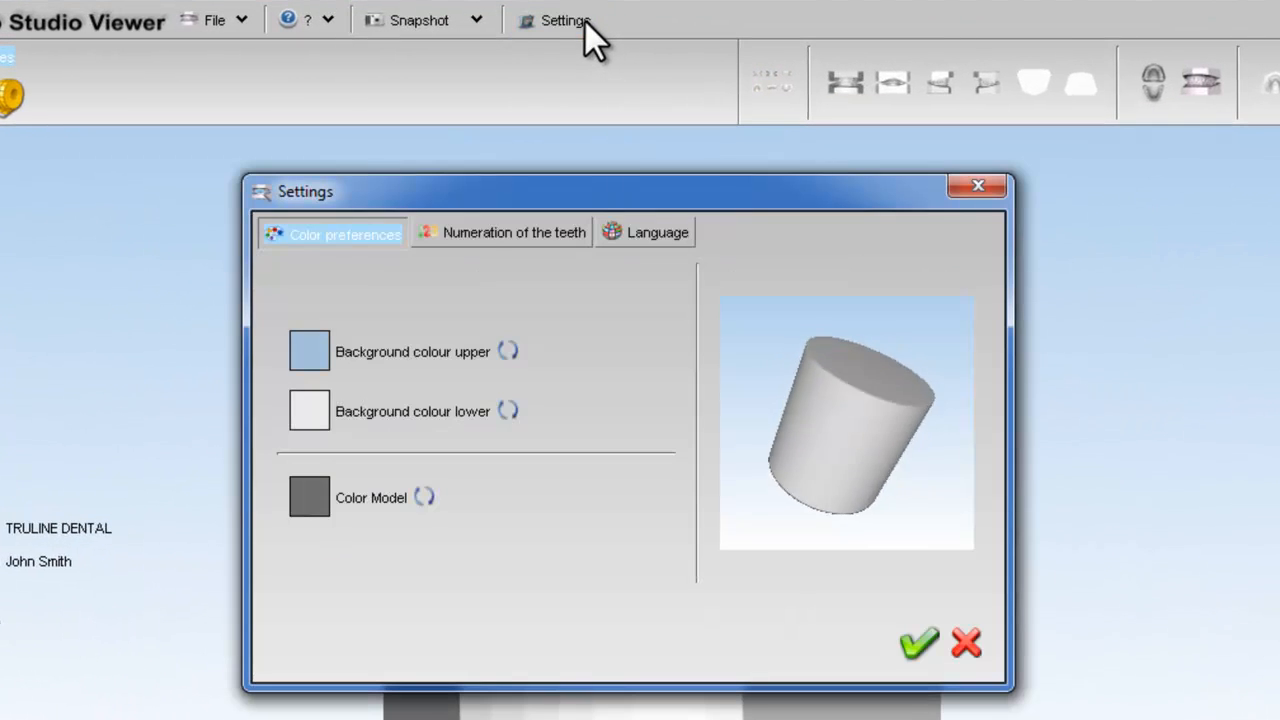
click(547, 237)
click(654, 237)
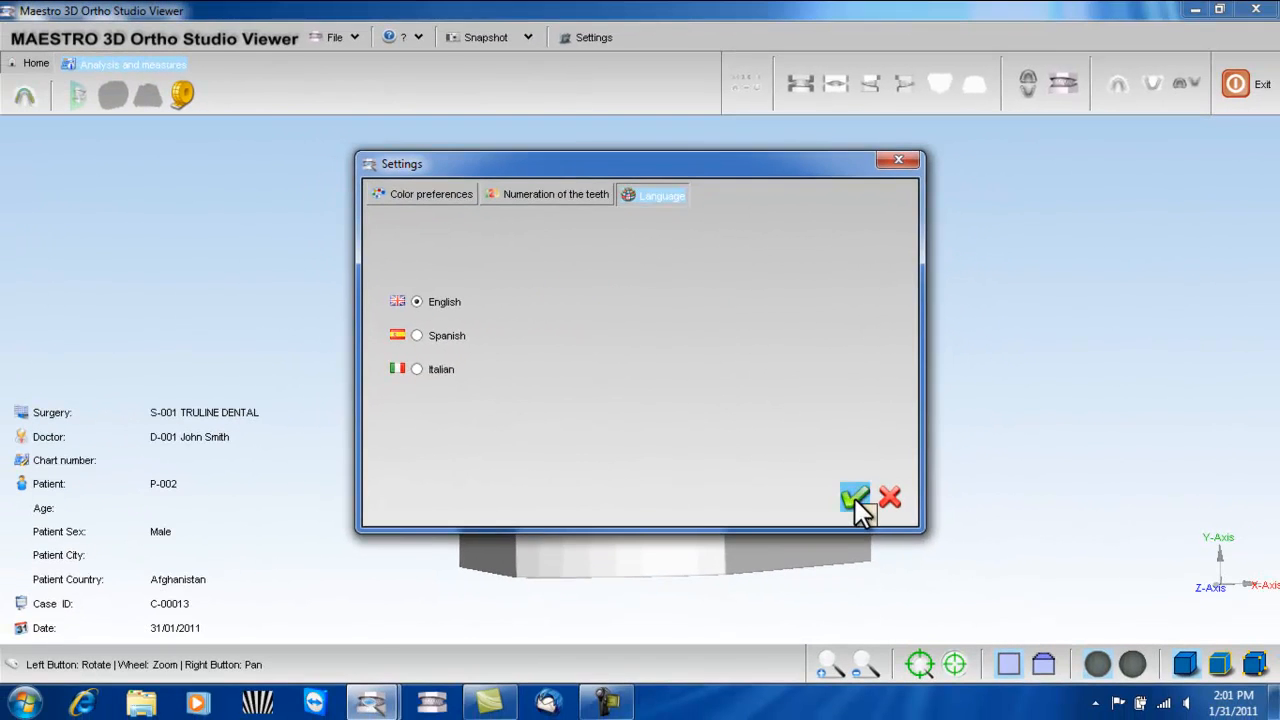
click(898, 597)
drag(582, 330, 880, 366)
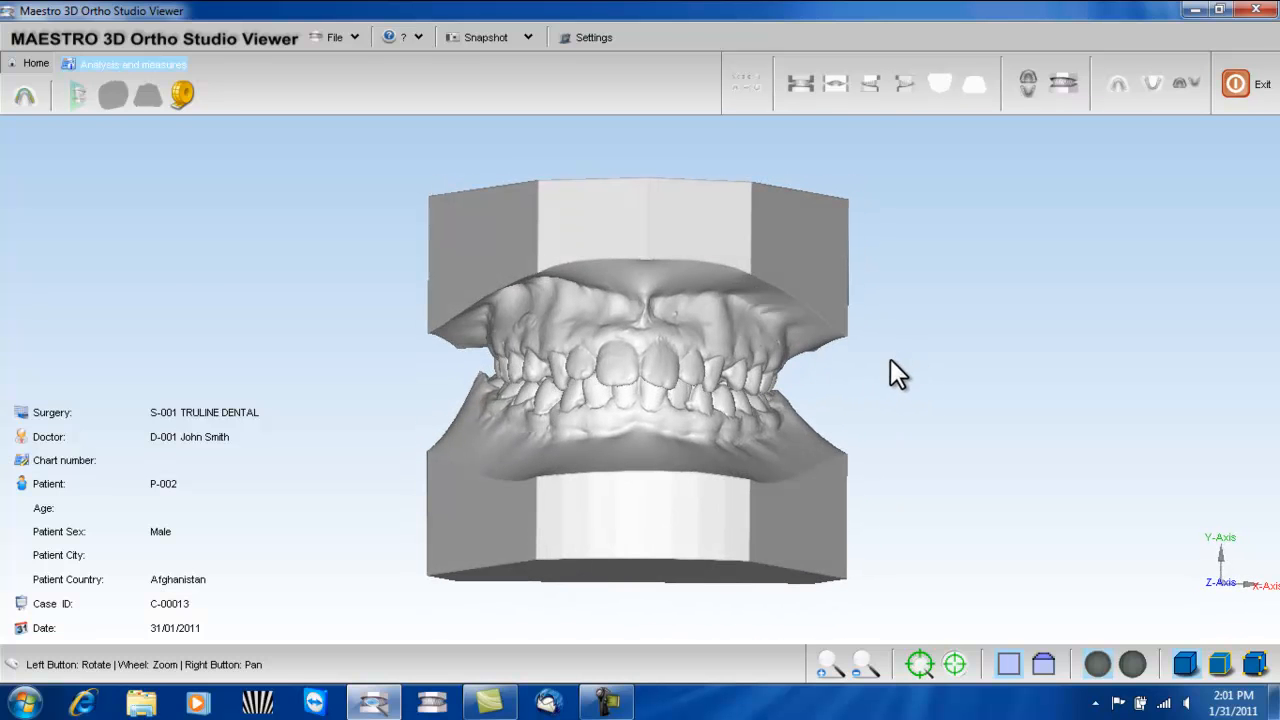
drag(728, 312, 719, 338)
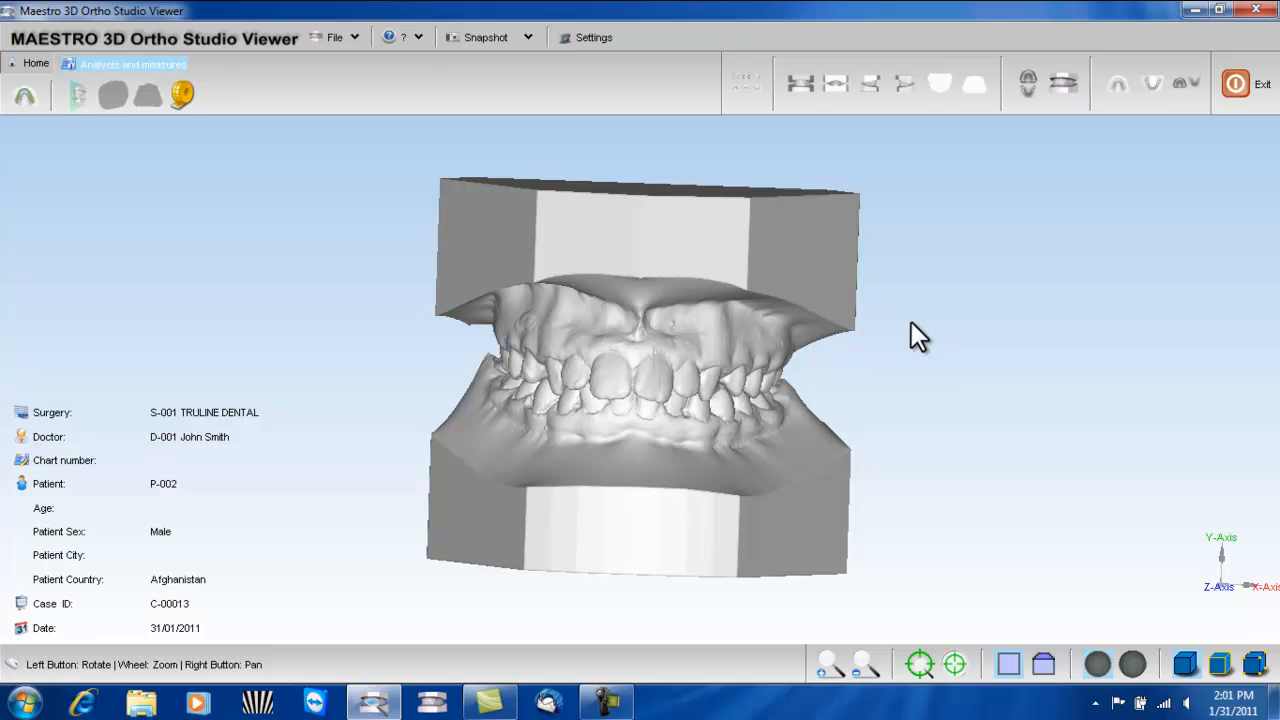